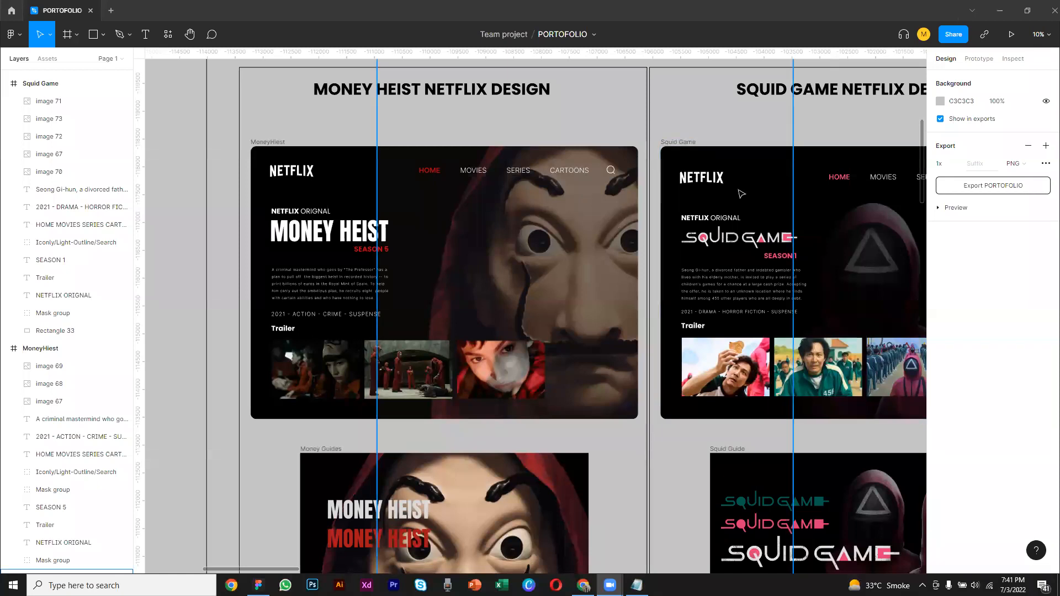
pyautogui.moveTo(324, 166); pyautogui.dragTo(359, 200)
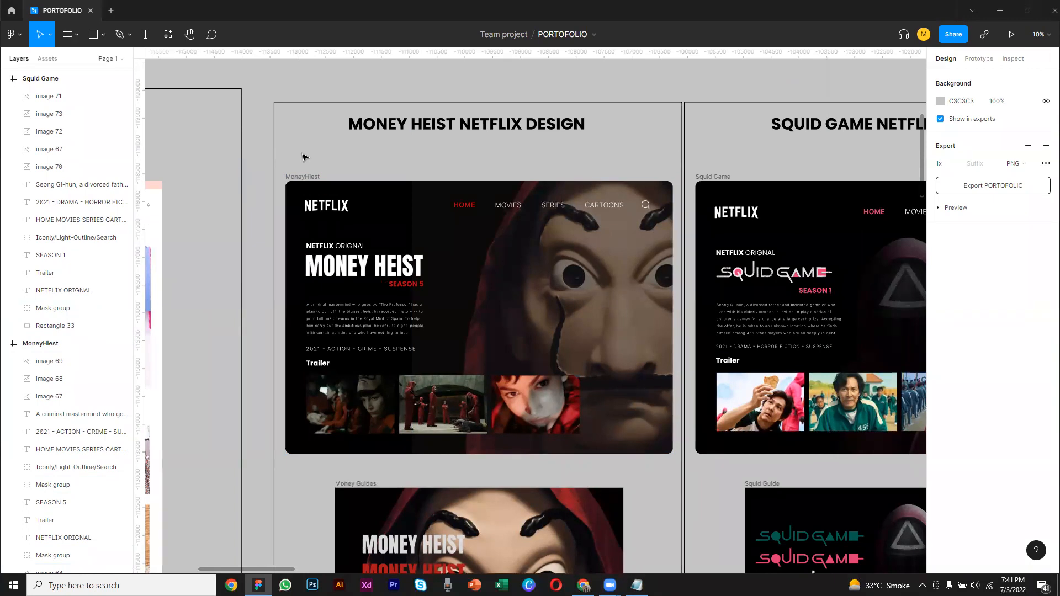
pyautogui.scroll(-2, 302, 158)
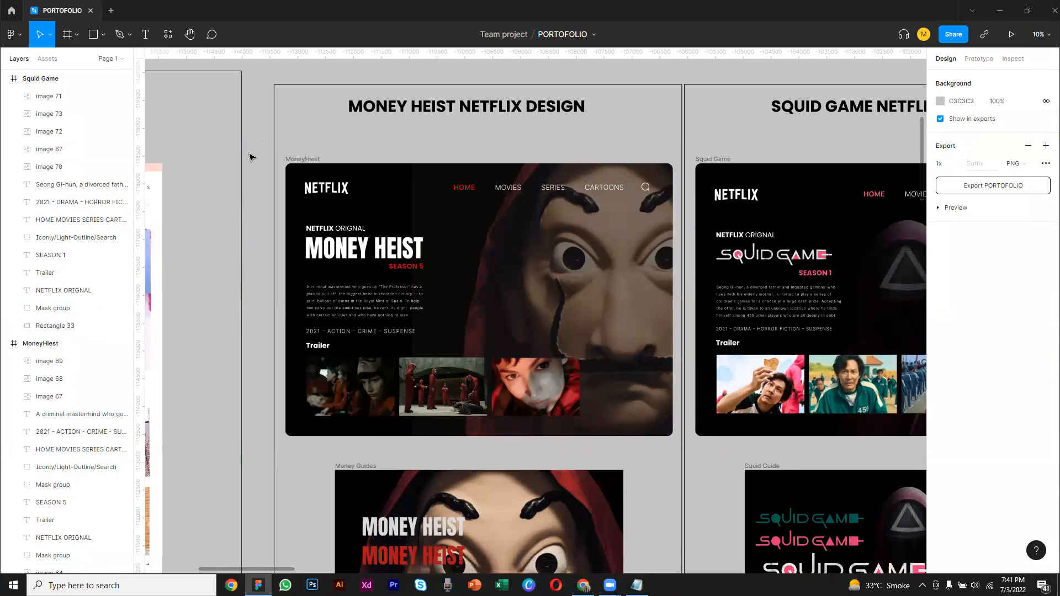
pyautogui.click(297, 160)
pyautogui.rightClick(289, 157)
pyautogui.click(308, 160)
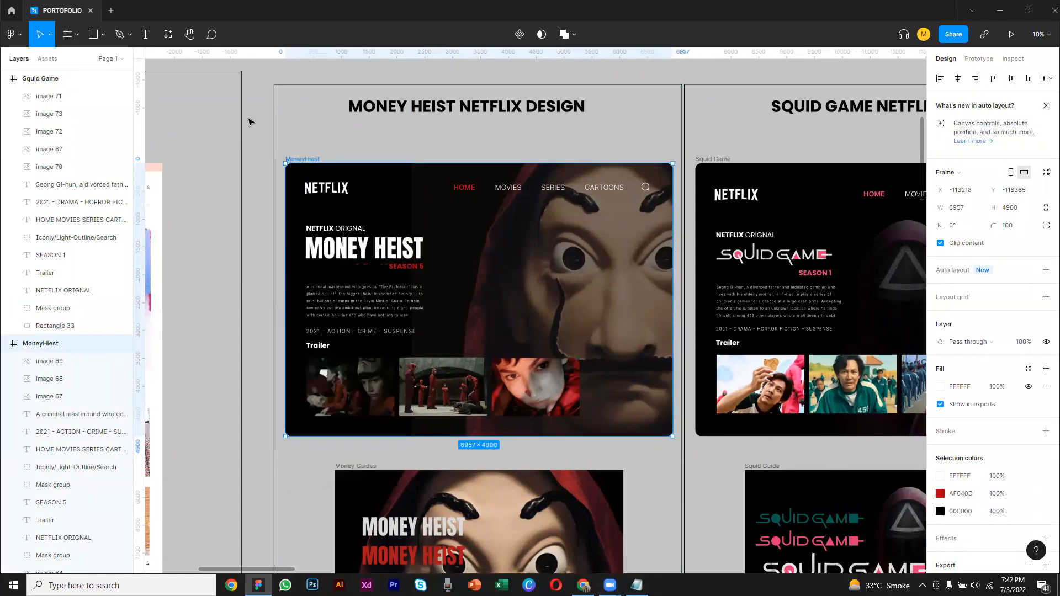
# Create a new blank design file in a separate tab
pyautogui.click(111, 11)
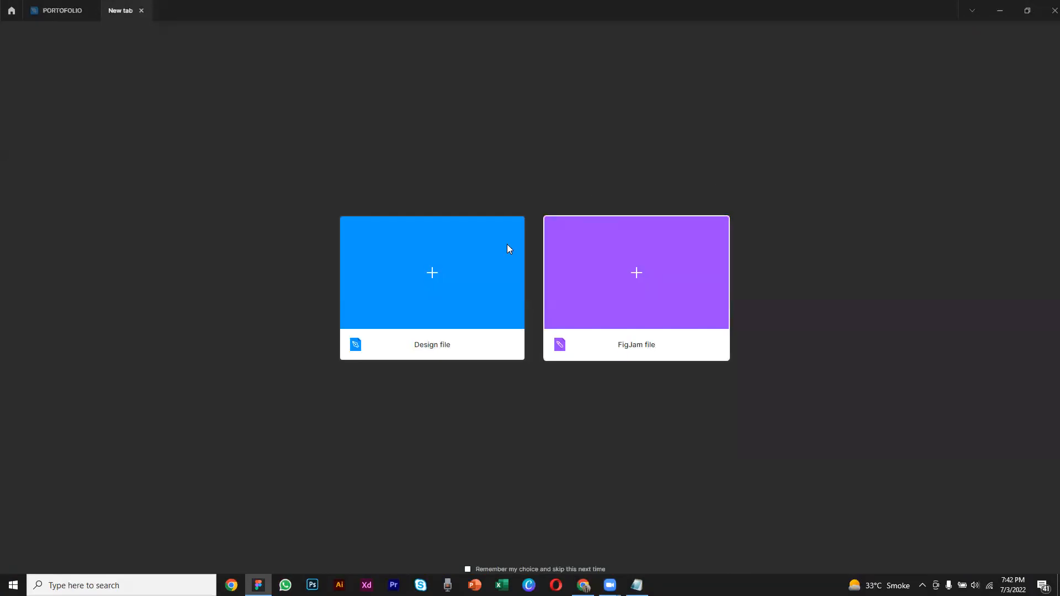
pyautogui.click(142, 11)
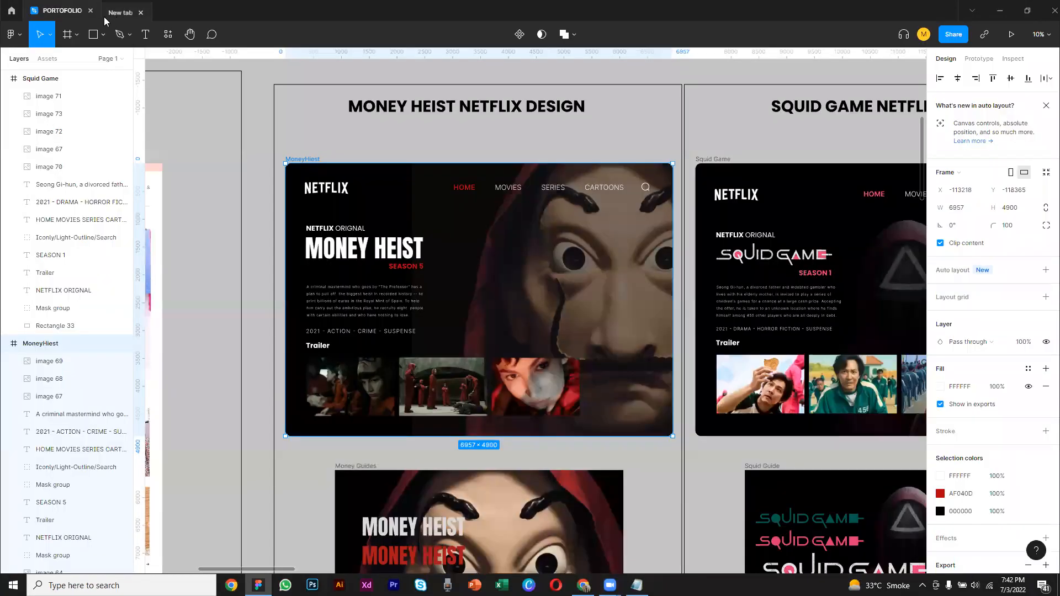
pyautogui.click(112, 12)
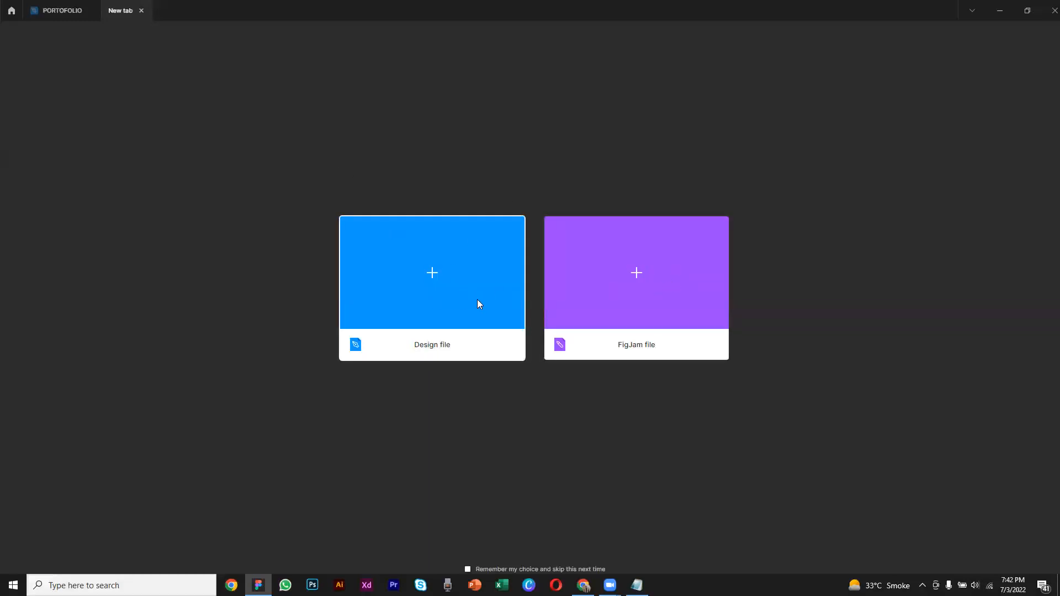
pyautogui.click(435, 272)
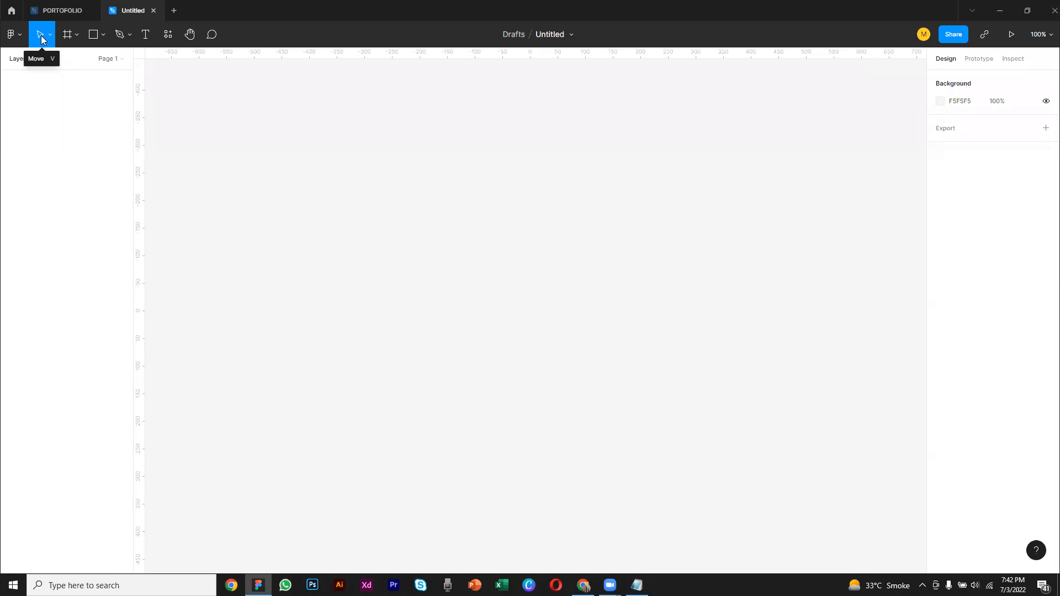
pyautogui.click(76, 35)
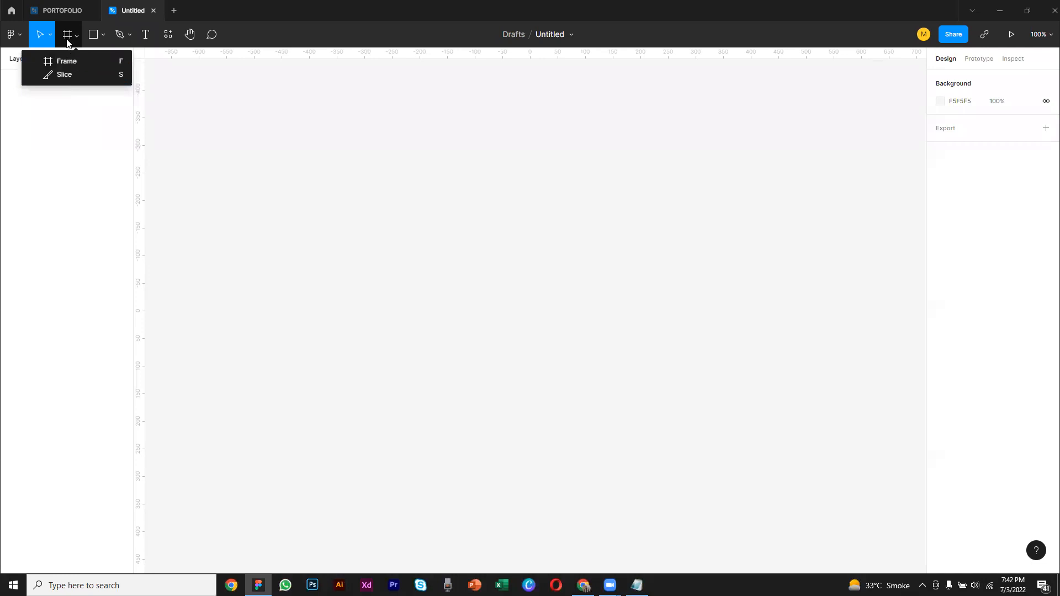
pyautogui.click(188, 88)
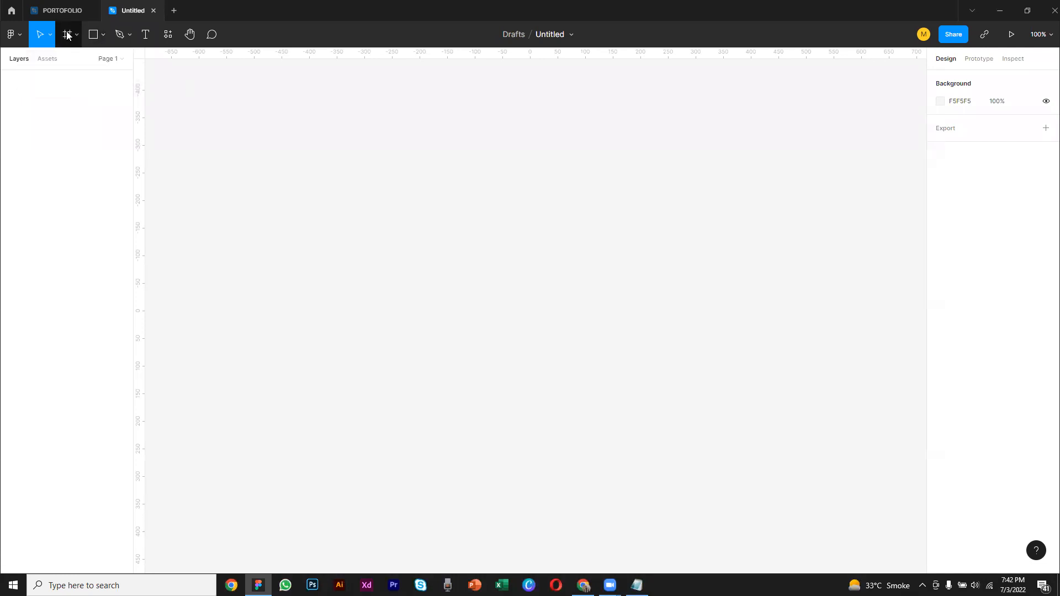
pyautogui.click(103, 36)
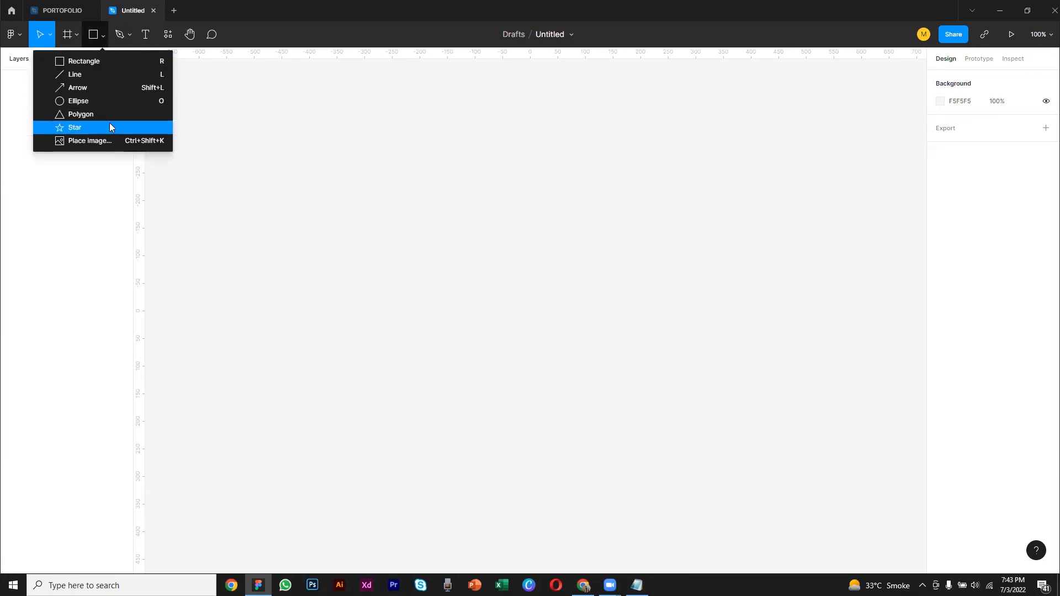
pyautogui.click(131, 34)
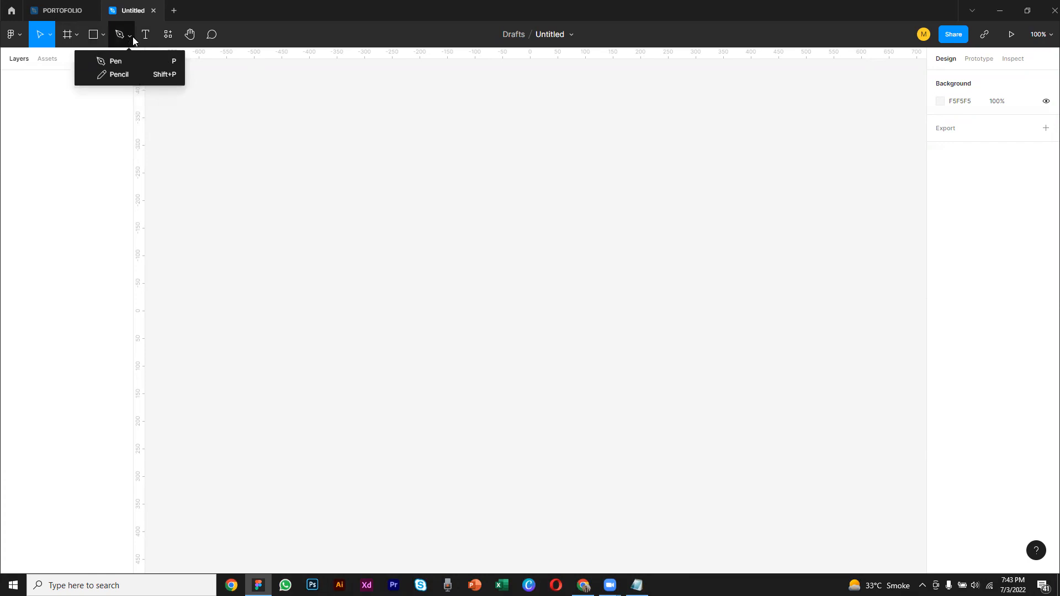
pyautogui.click(279, 112)
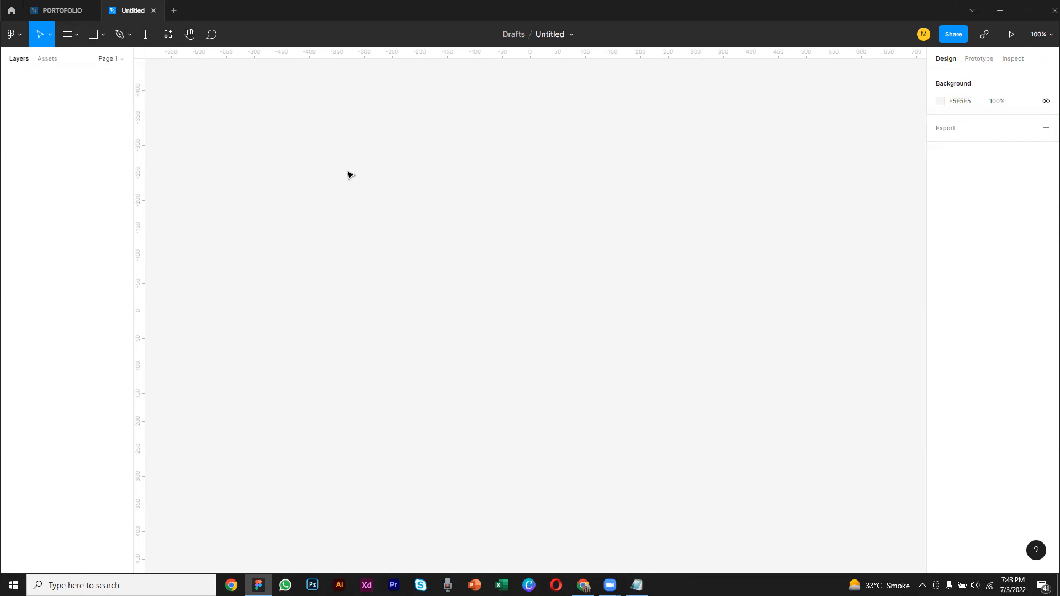
pyautogui.moveTo(369, 156); pyautogui.dragTo(469, 284)
pyautogui.moveTo(717, 198); pyautogui.dragTo(481, 228)
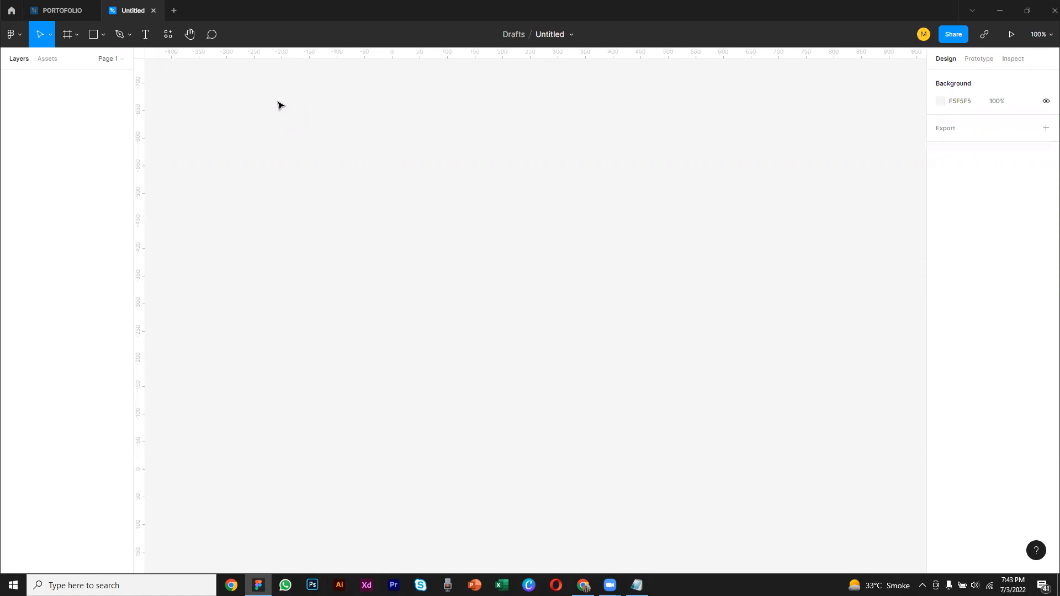
pyautogui.click(66, 36)
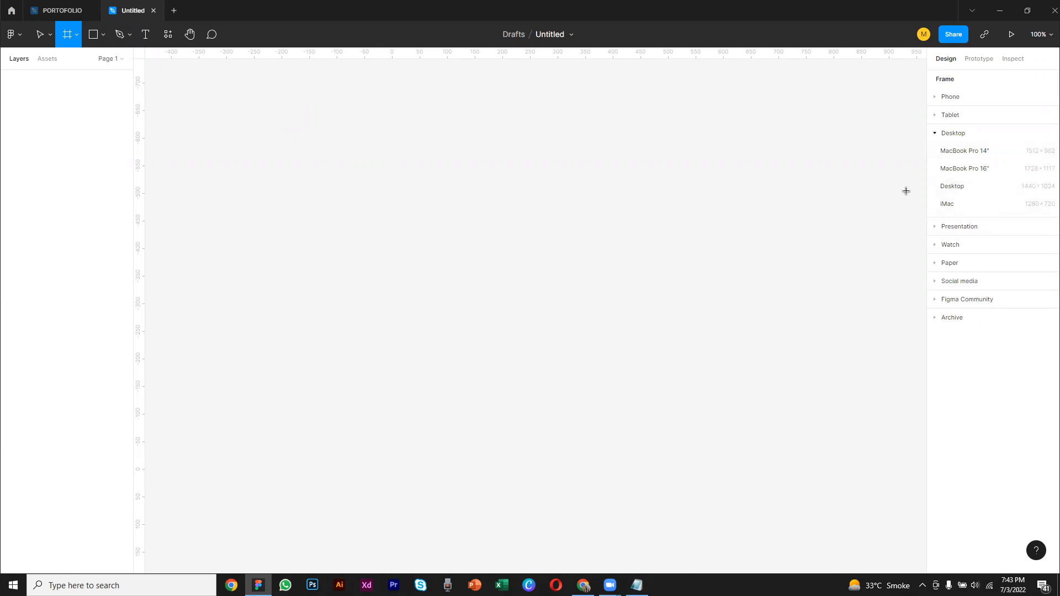
pyautogui.moveTo(901, 76); pyautogui.dragTo(991, 219)
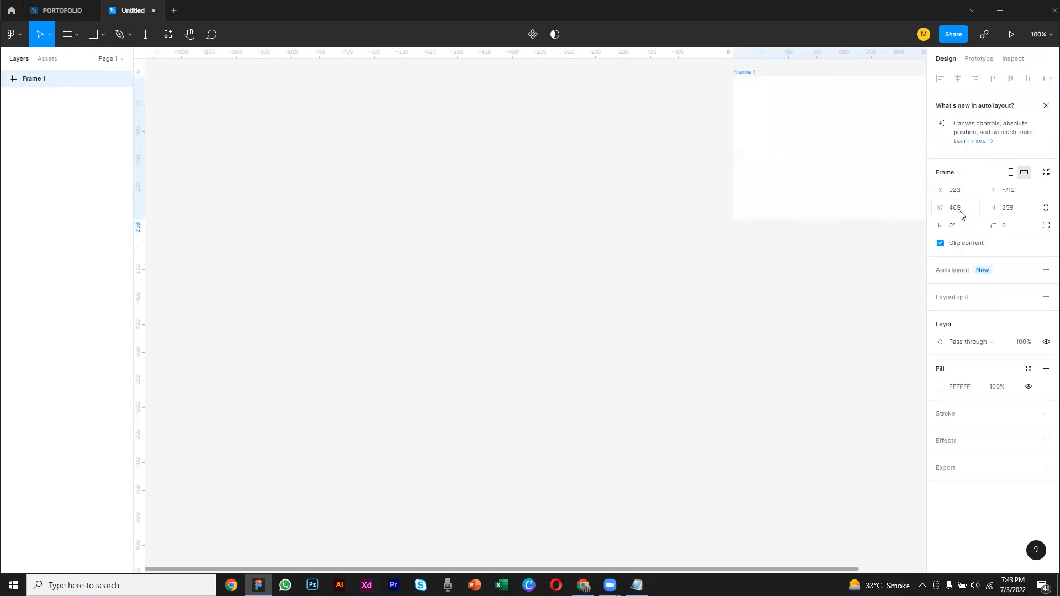
pyautogui.press('Delete')
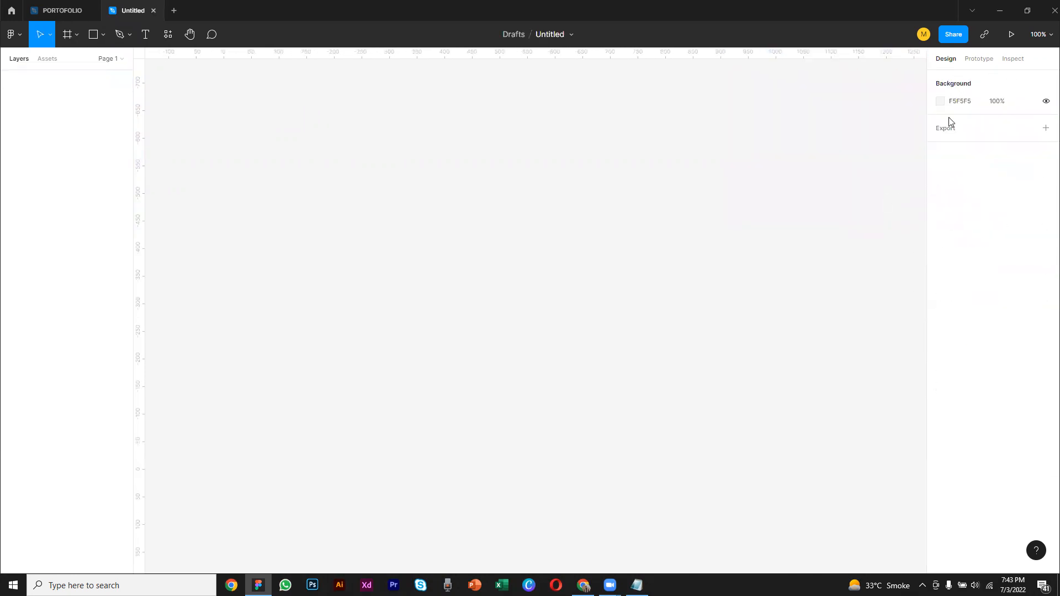
# Browse the frame size presets and add a Desktop frame of 1440 × 1024
pyautogui.click(67, 35)
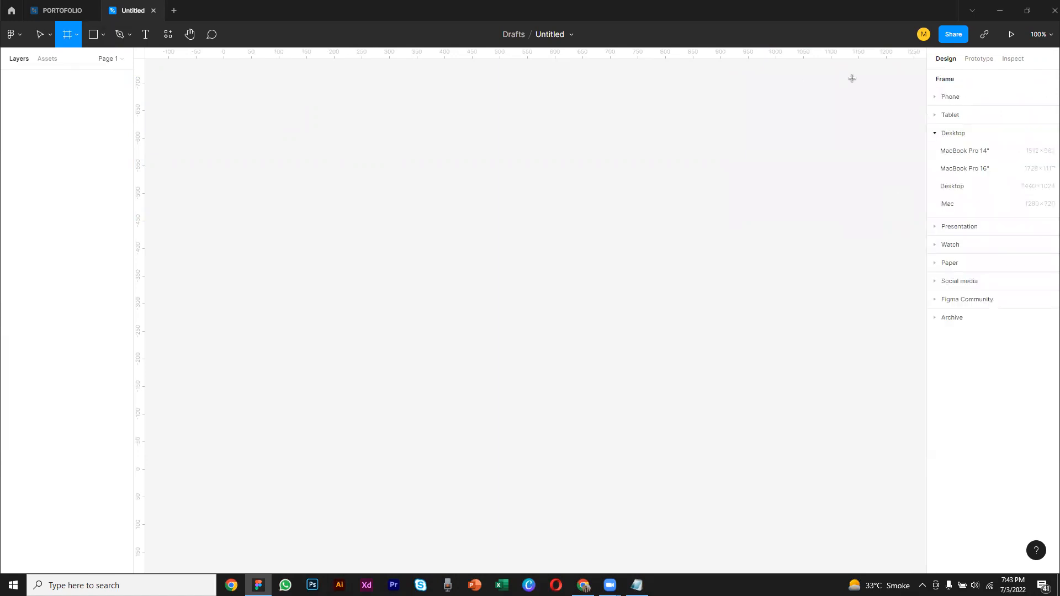
pyautogui.click(936, 116)
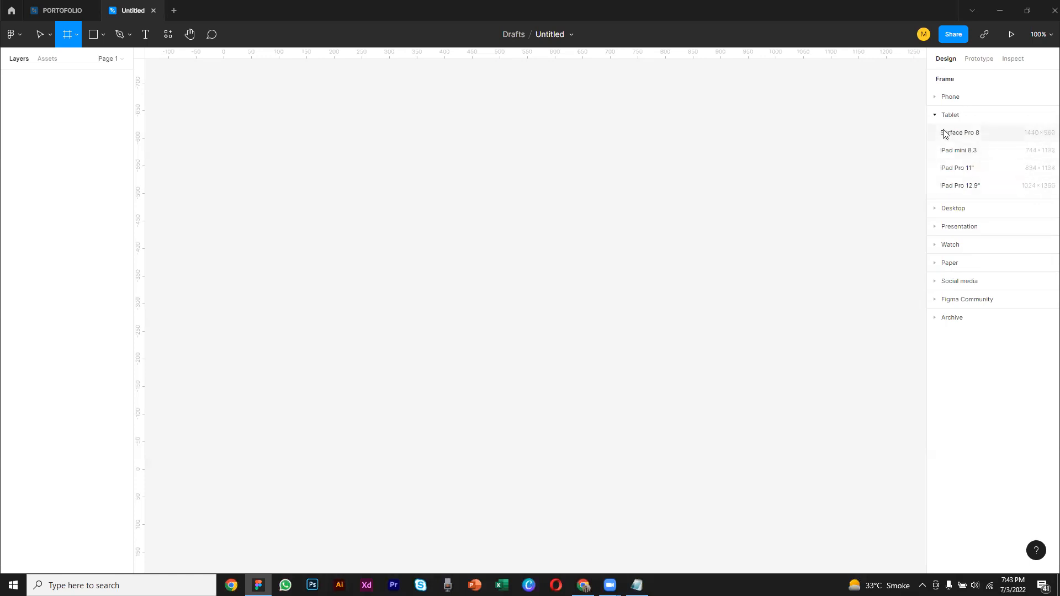
pyautogui.click(935, 98)
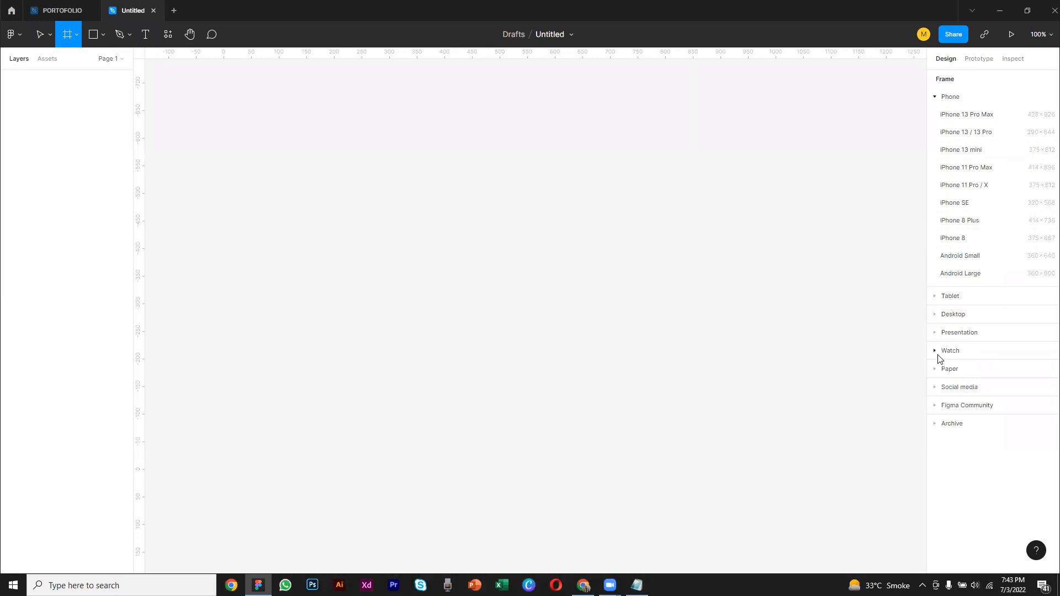
pyautogui.click(938, 387)
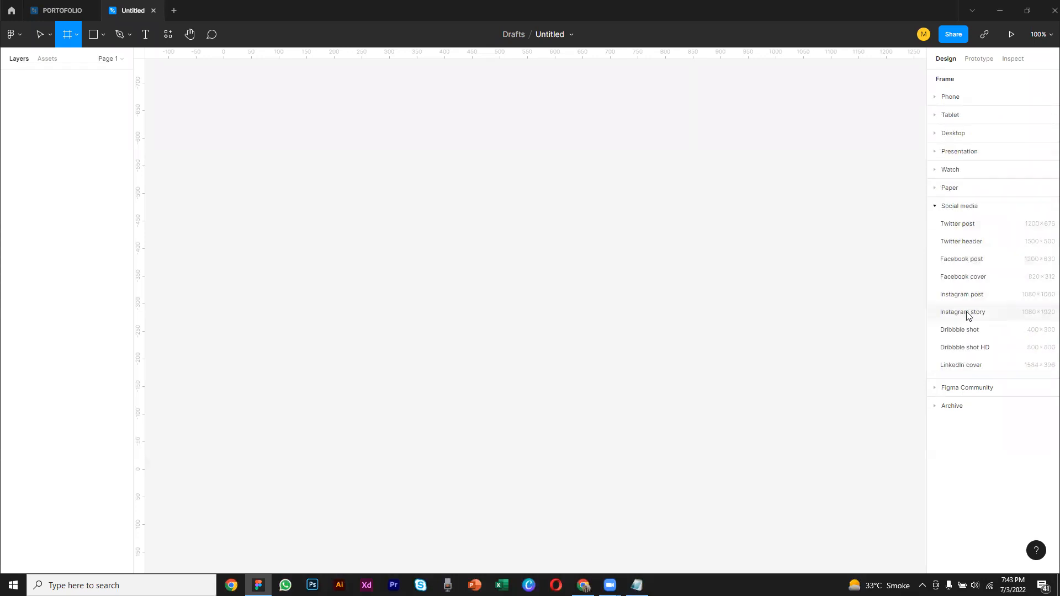
pyautogui.click(937, 134)
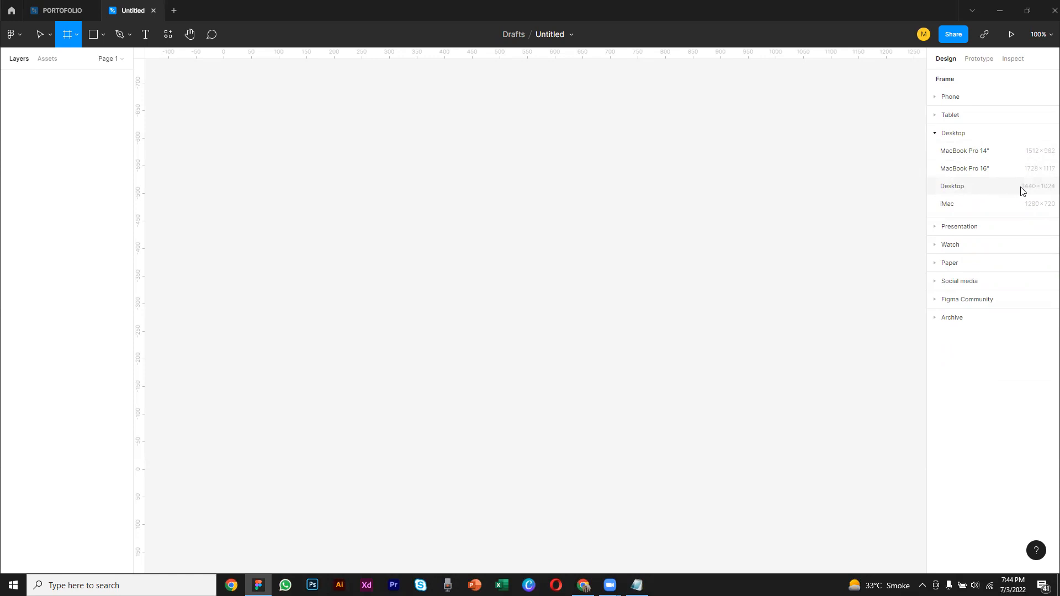
pyautogui.click(963, 186)
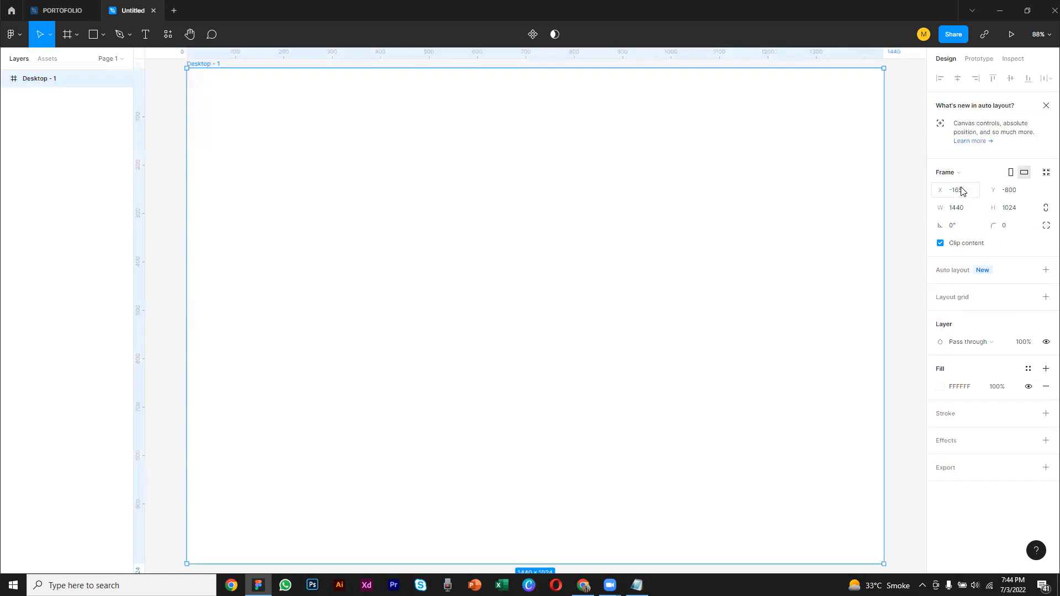
# Change the canvas background colour to the grey BFBFBF
pyautogui.click(174, 136)
pyautogui.click(712, 180)
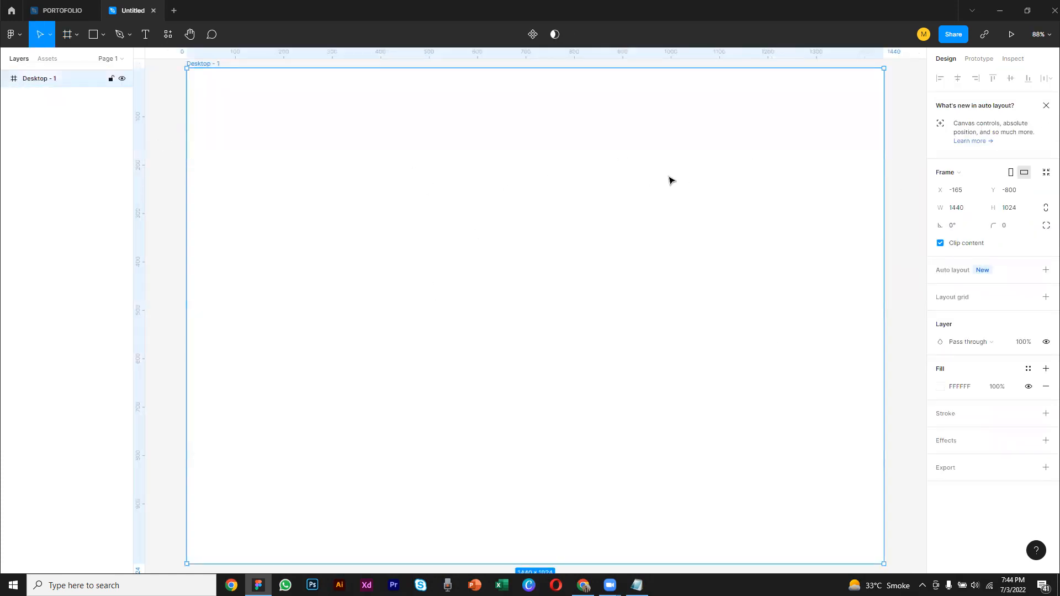
pyautogui.scroll(-1, 649, 328)
pyautogui.moveTo(587, 260); pyautogui.dragTo(530, 255)
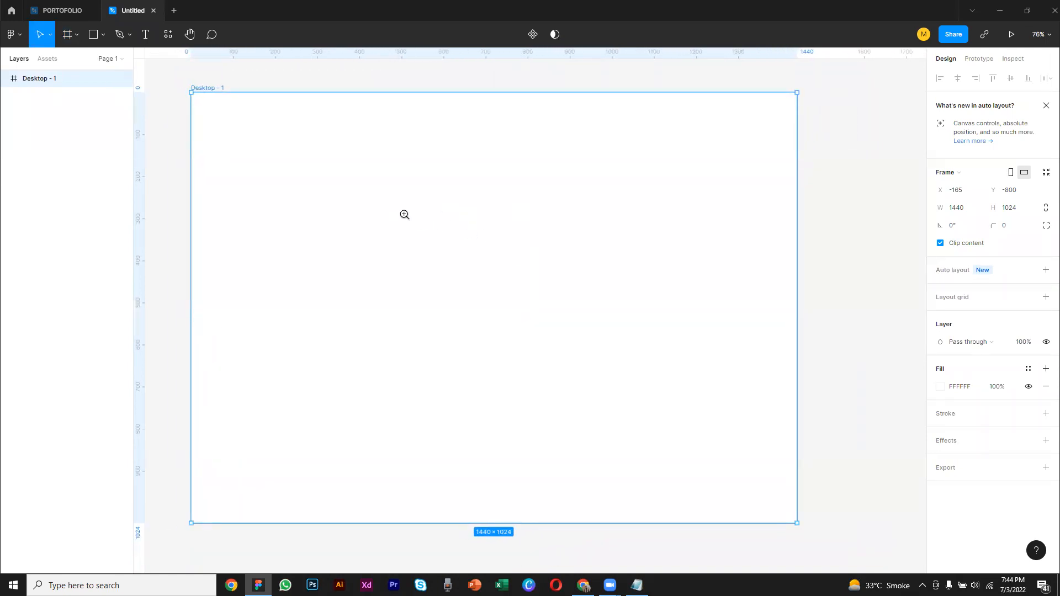
pyautogui.click(180, 106)
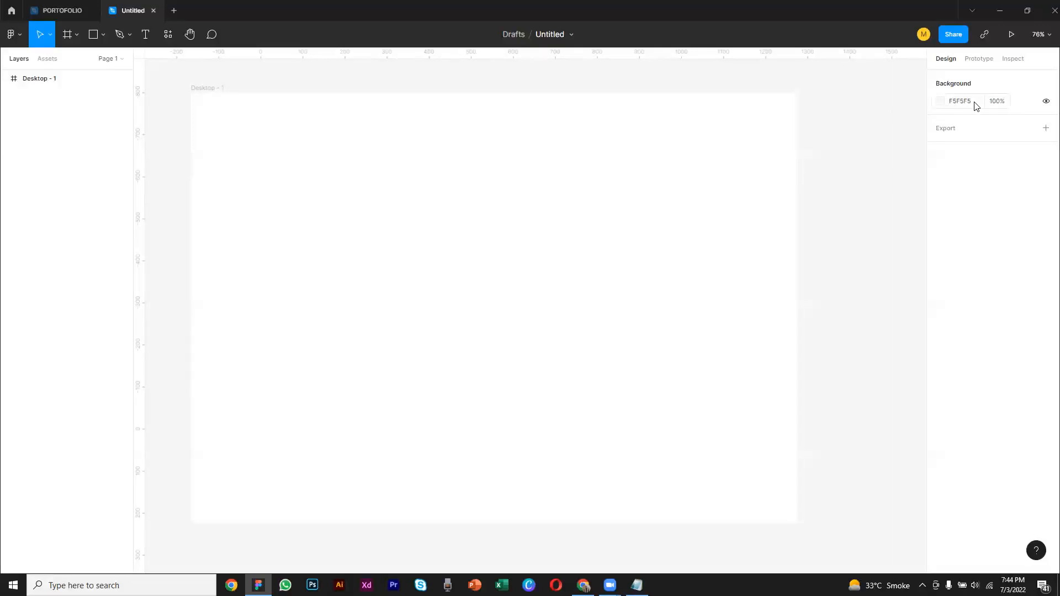
pyautogui.click(939, 102)
pyautogui.moveTo(838, 160); pyautogui.dragTo(790, 156)
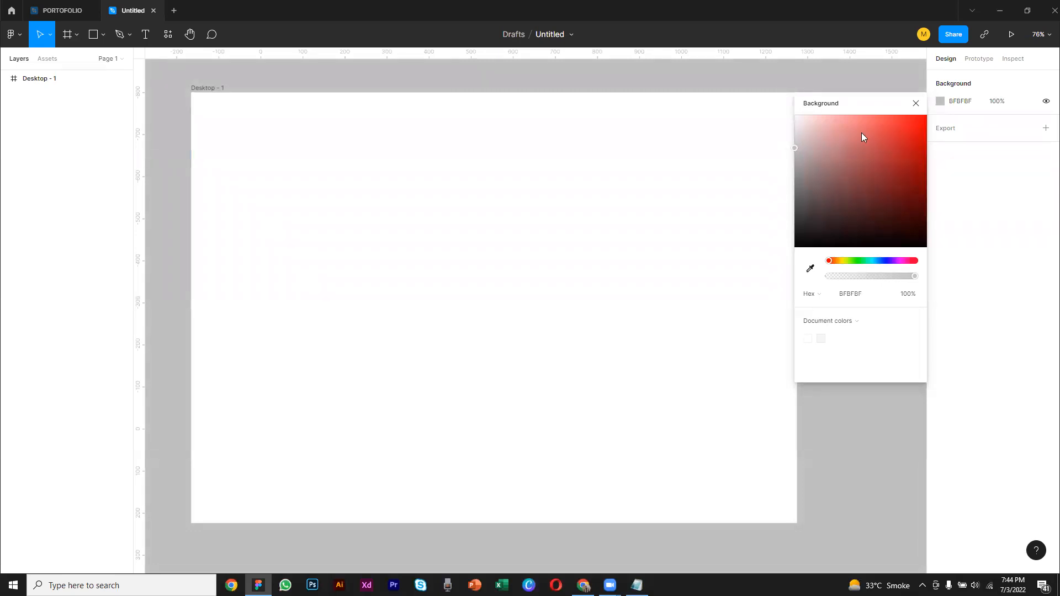
pyautogui.click(915, 103)
# Rename the desktop frame as Netflix
pyautogui.click(431, 159)
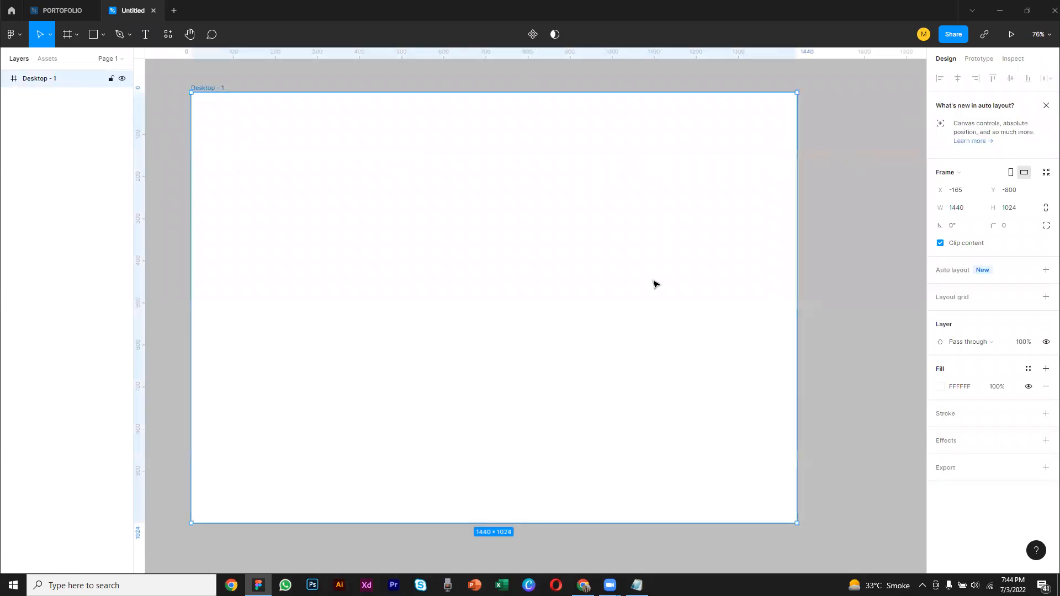
pyautogui.doubleClick(213, 88)
pyautogui.write('Netflix')
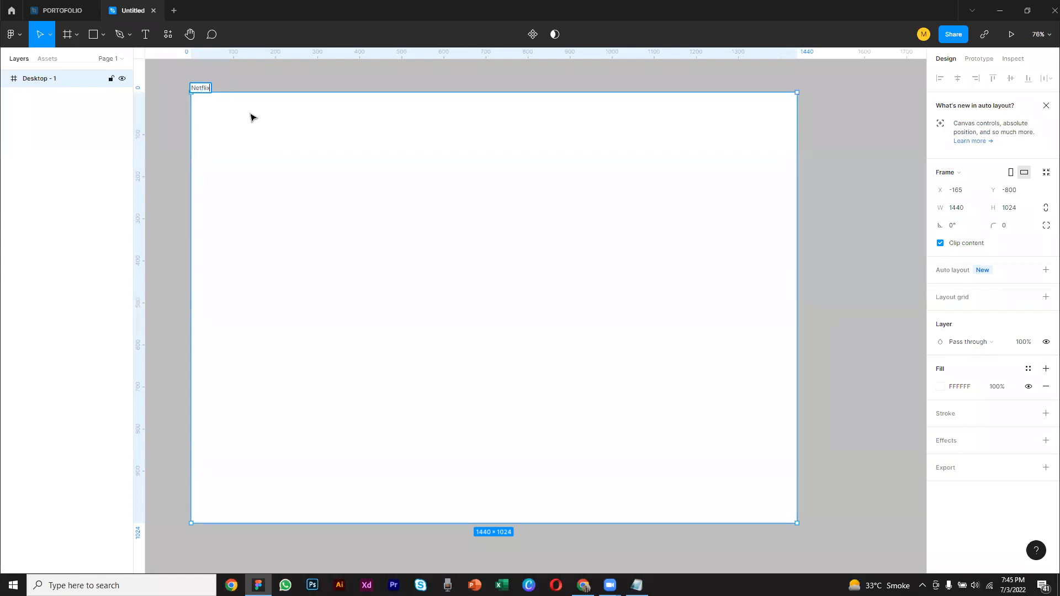
pyautogui.click(182, 128)
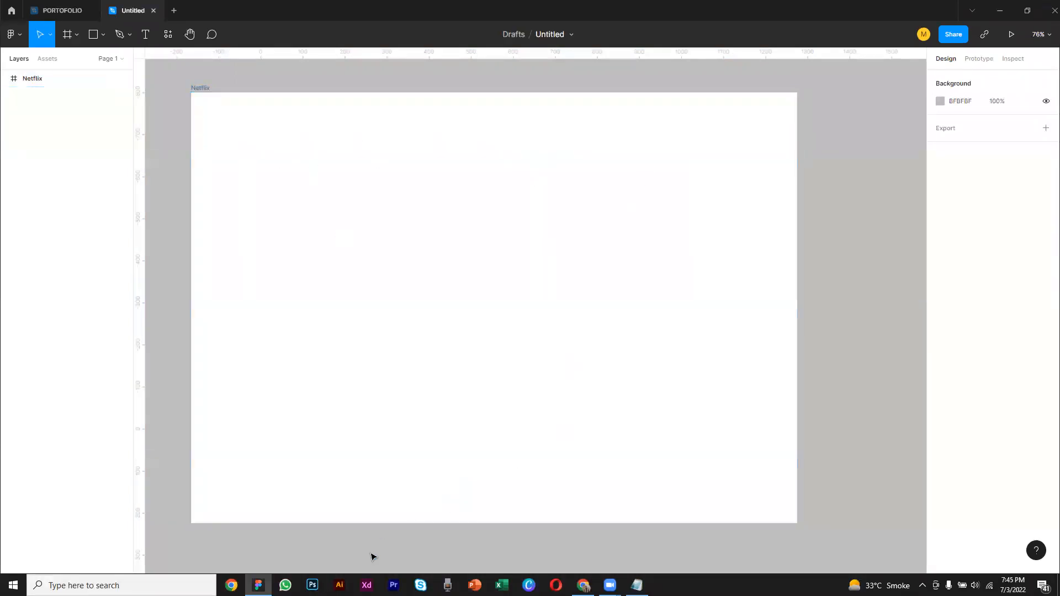
# Switch to Chrome and look up "care" in a new tab
pyautogui.click(584, 585)
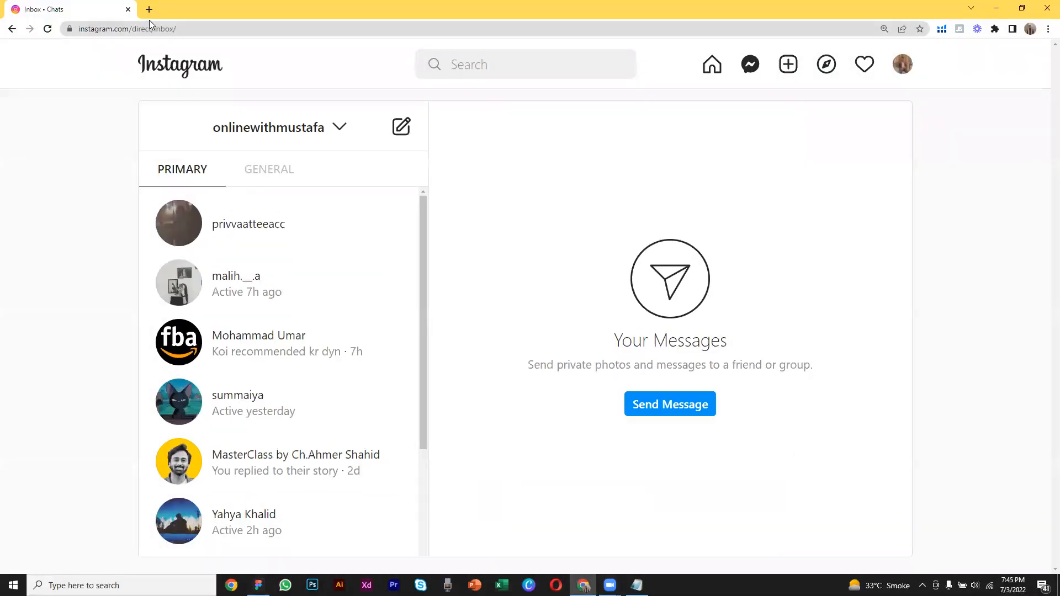
pyautogui.click(149, 9)
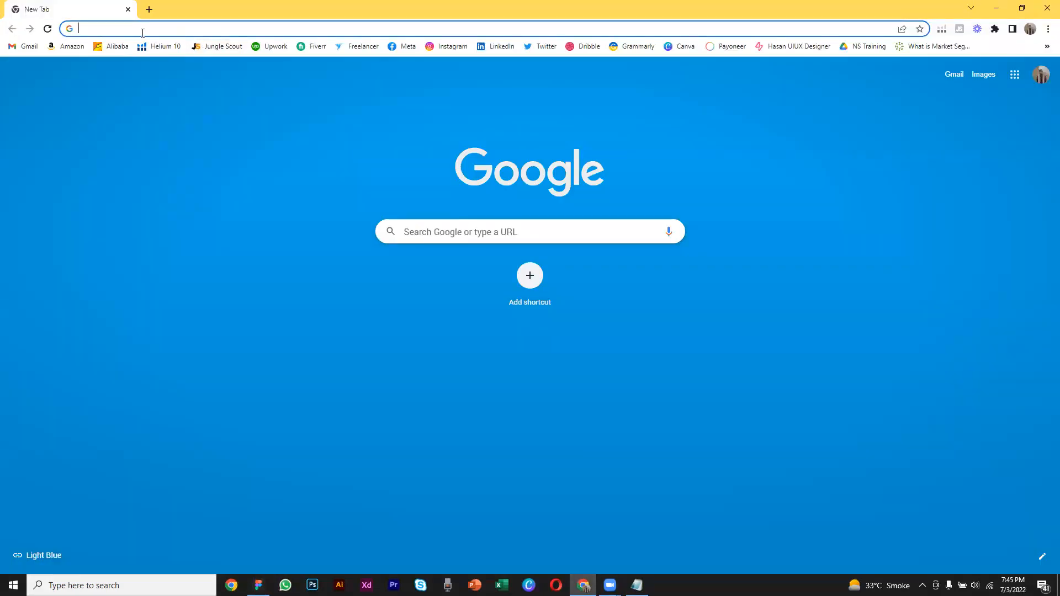
pyautogui.write('careem')
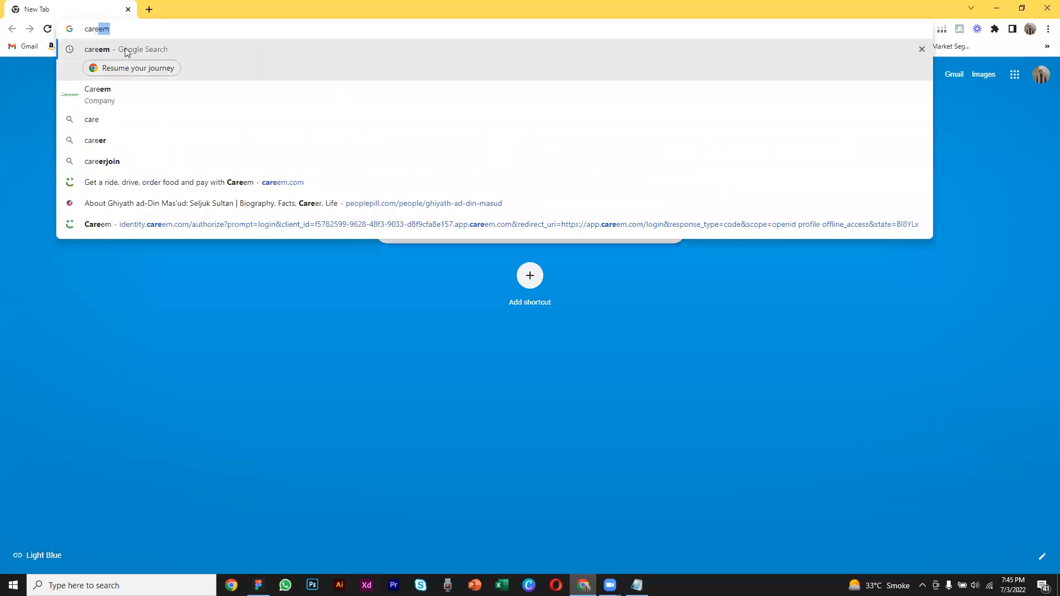
pyautogui.click(125, 48)
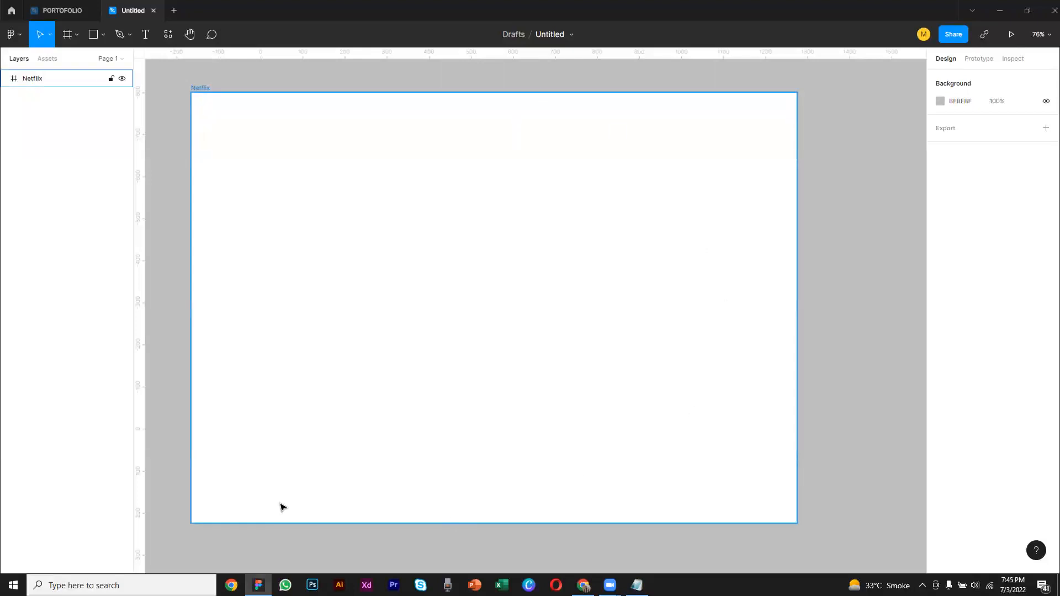
# Extend the Netflix frame downward to a height of about 1762
pyautogui.scroll(-1, 298, 444)
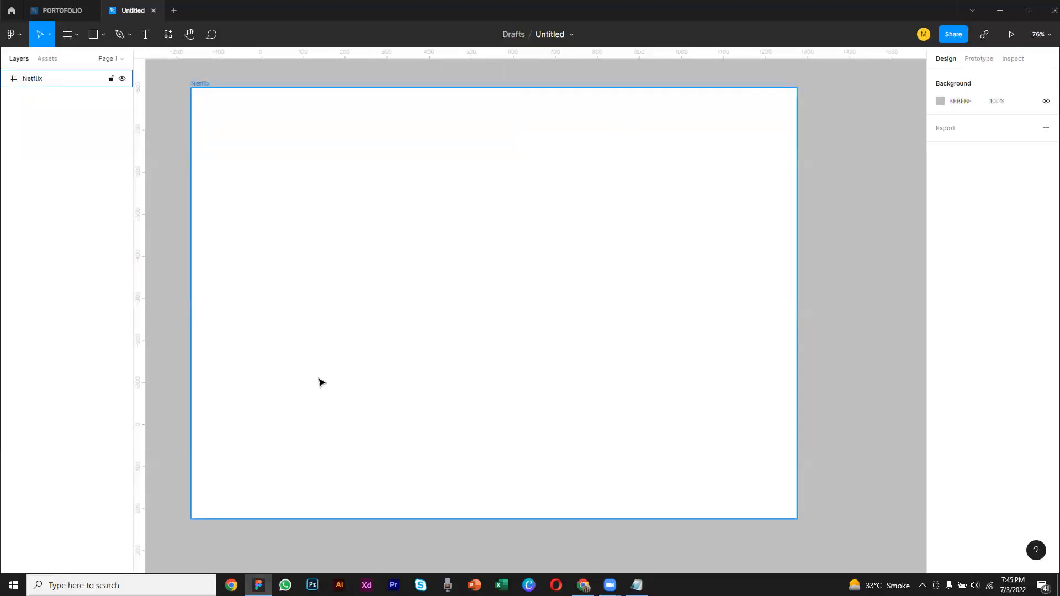
pyautogui.scroll(-2, 469, 499)
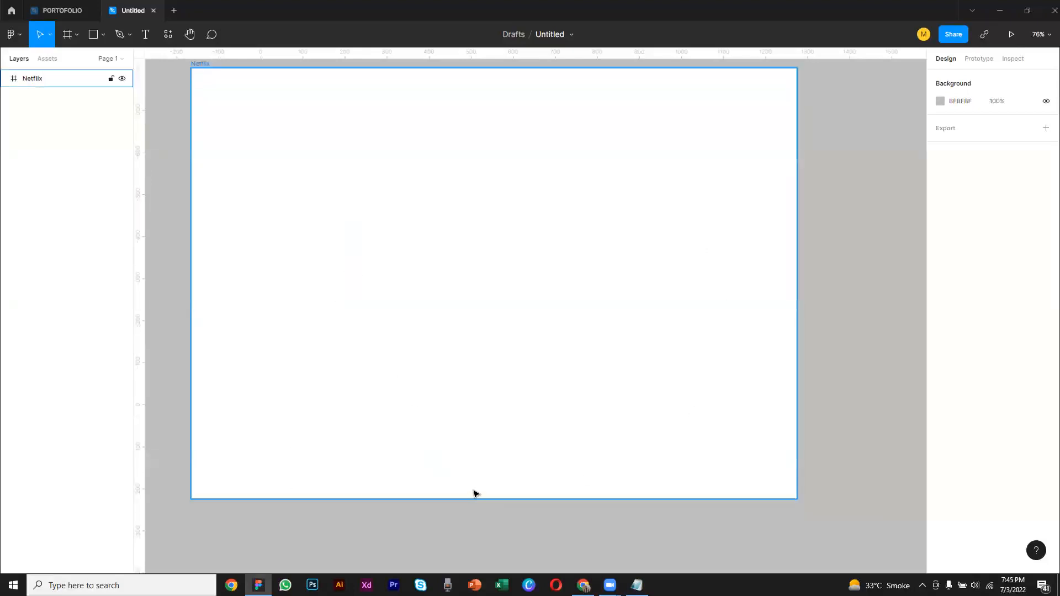
pyautogui.click(490, 497)
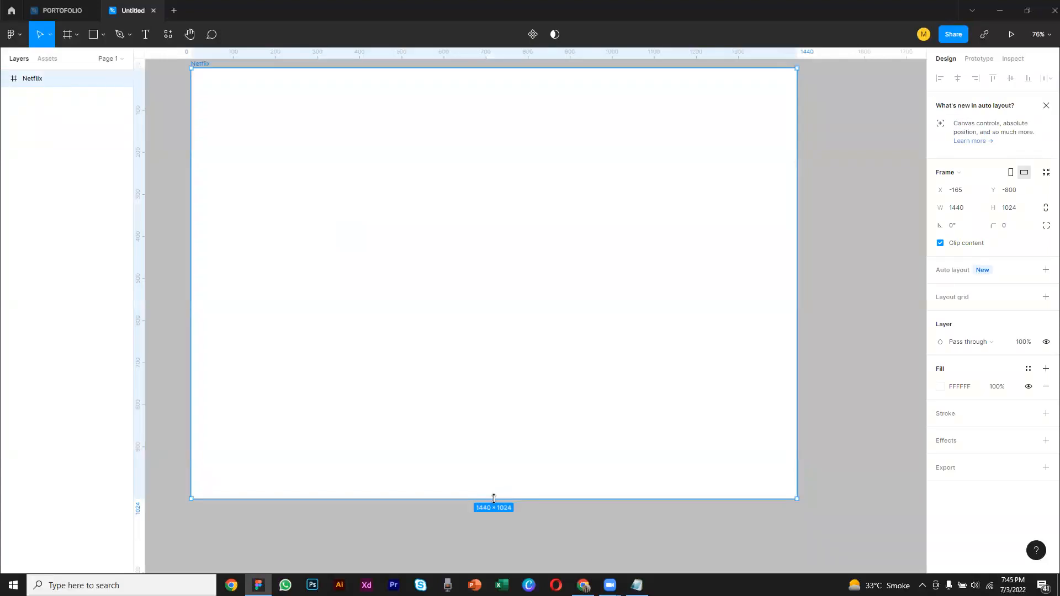
pyautogui.moveTo(493, 498); pyautogui.dragTo(499, 582)
pyautogui.scroll(3, 483, 352)
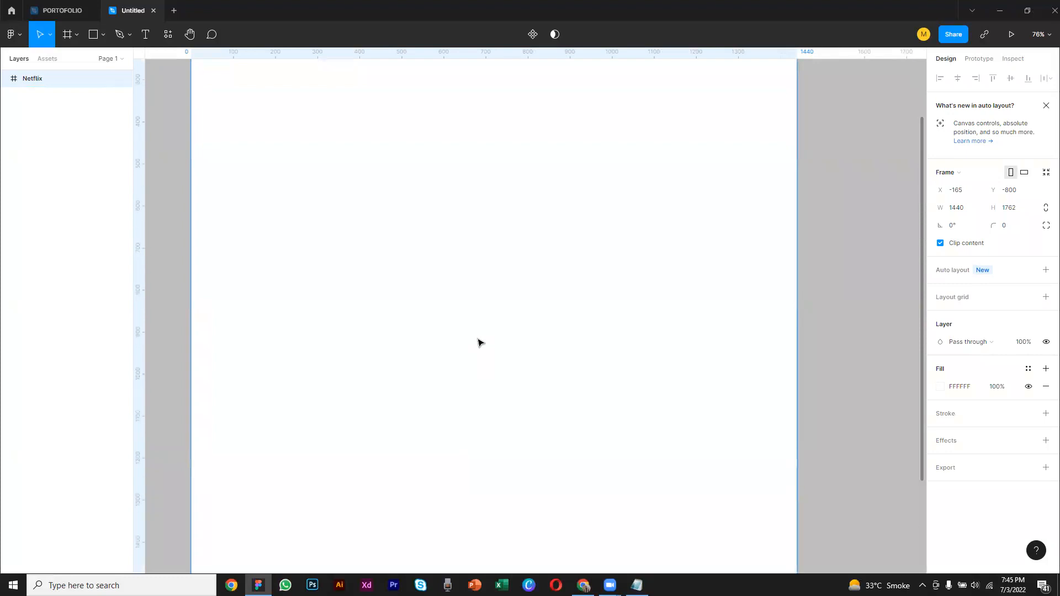
# Undo the last height extension of the Netflix frame
pyautogui.hotkey('ctrl', 'z')
pyautogui.scroll(3, 735, 261)
pyautogui.scroll(-1, 740, 254)
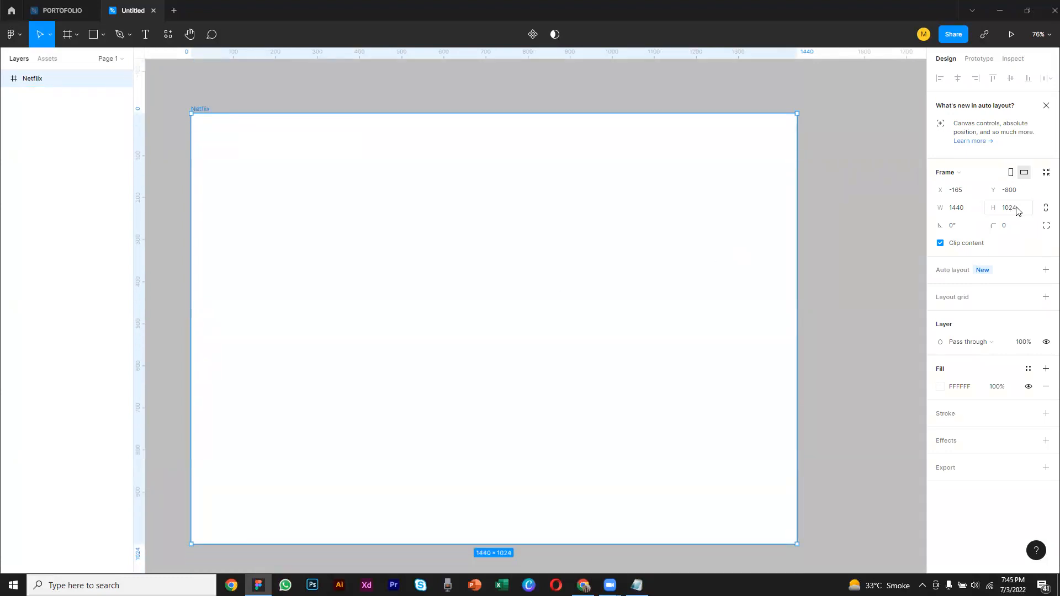
pyautogui.scroll(-1, 620, 301)
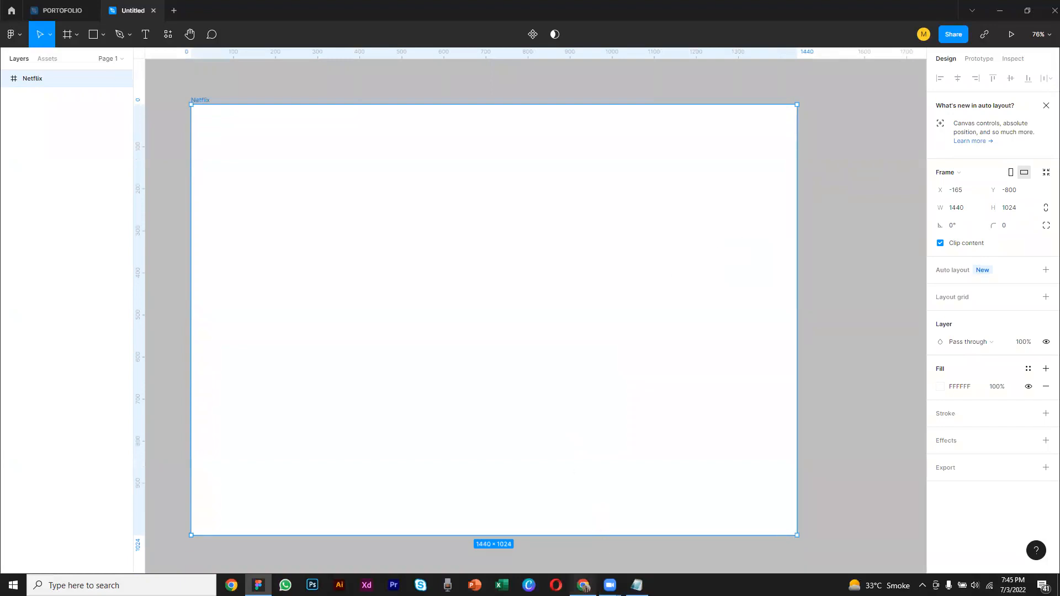
# Switch to Chrome, examine the Careem page's hero and services sections, and return to the Figma design
pyautogui.click(583, 585)
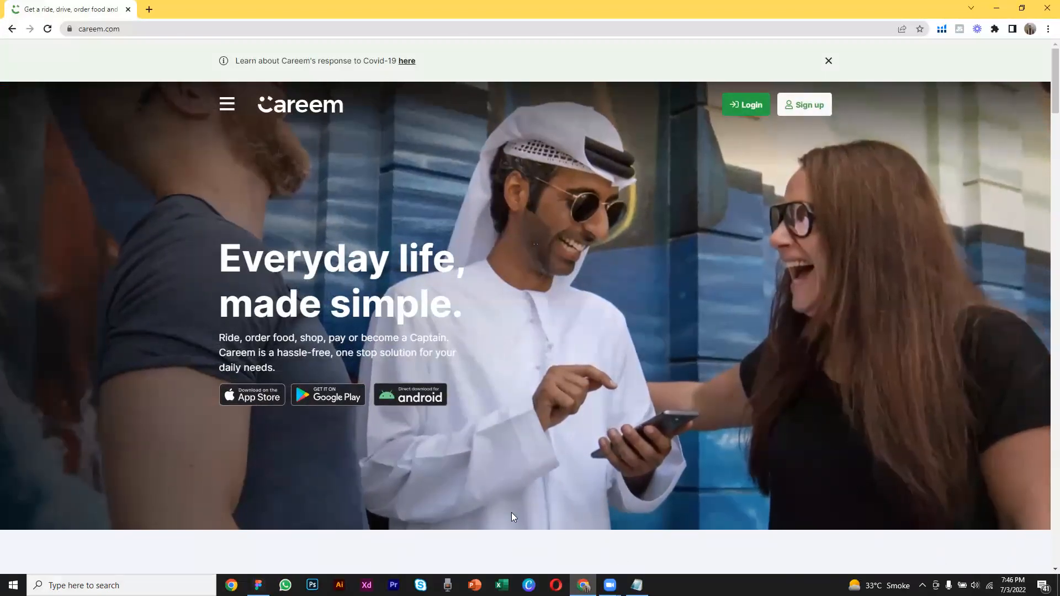
pyautogui.click(258, 585)
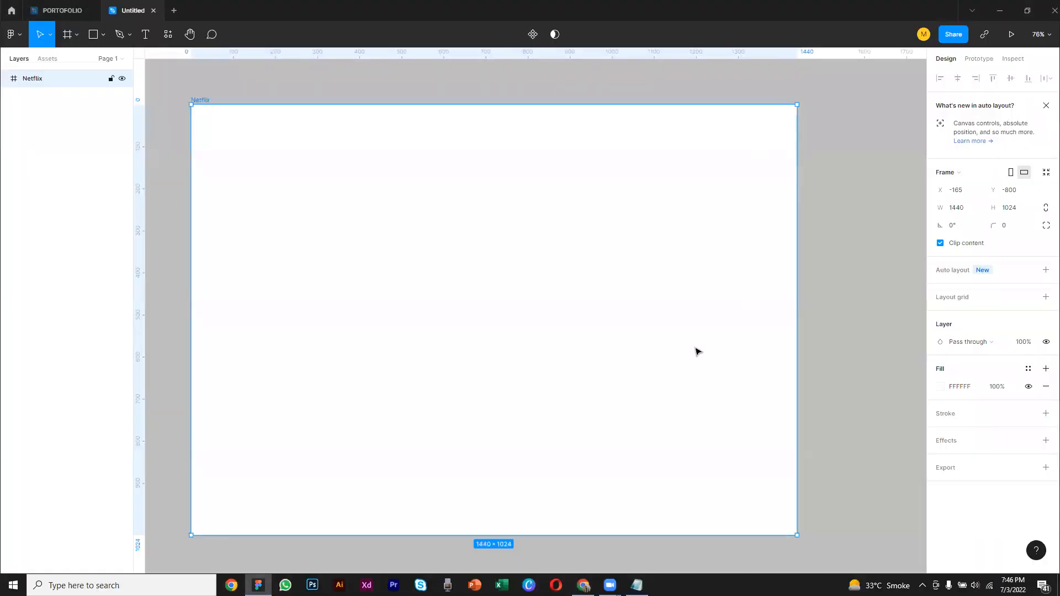
pyautogui.click(583, 585)
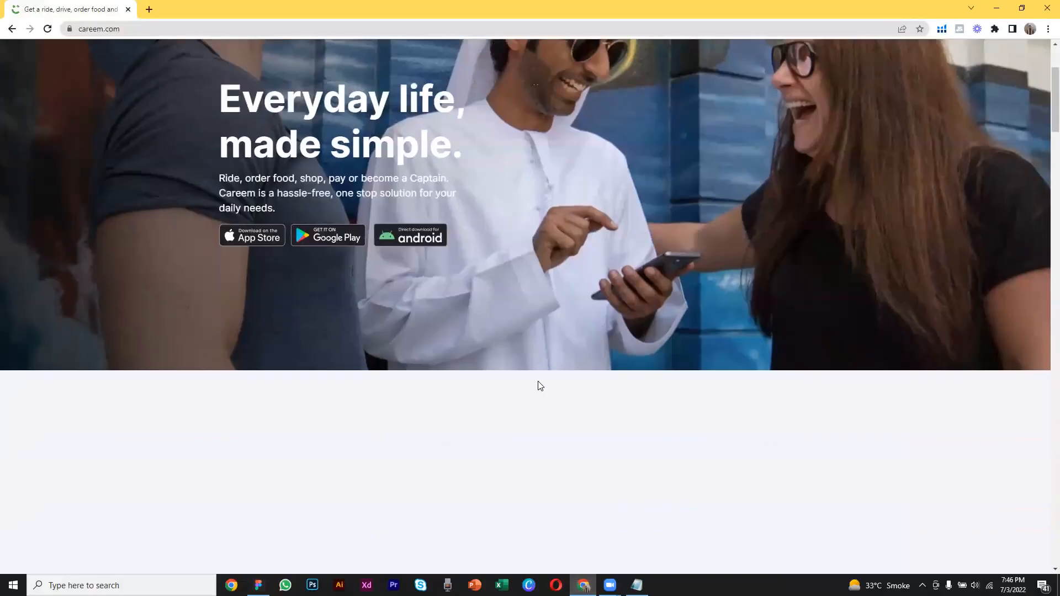
pyautogui.scroll(-5, 539, 386)
pyautogui.scroll(-3, 63, 172)
pyautogui.scroll(3, 63, 172)
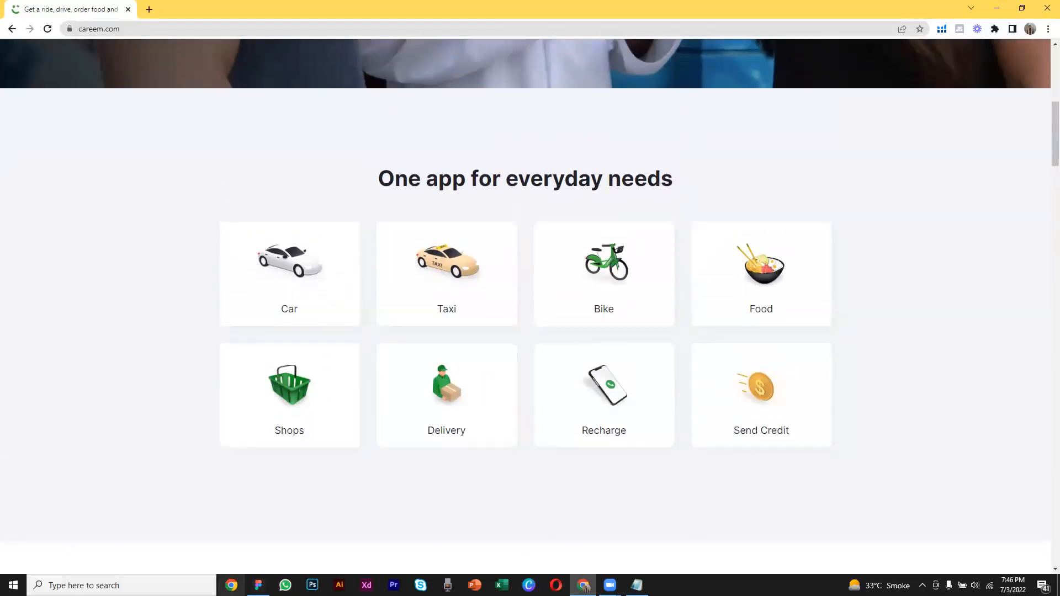
pyautogui.click(258, 585)
pyautogui.scroll(-1, 360, 462)
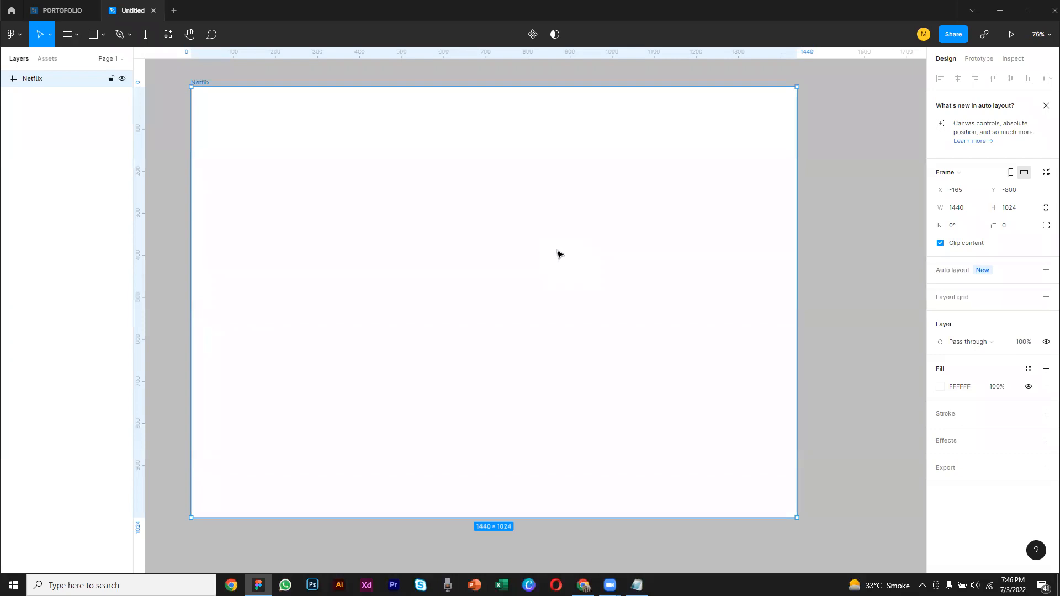
pyautogui.click(901, 187)
pyautogui.scroll(1, 725, 197)
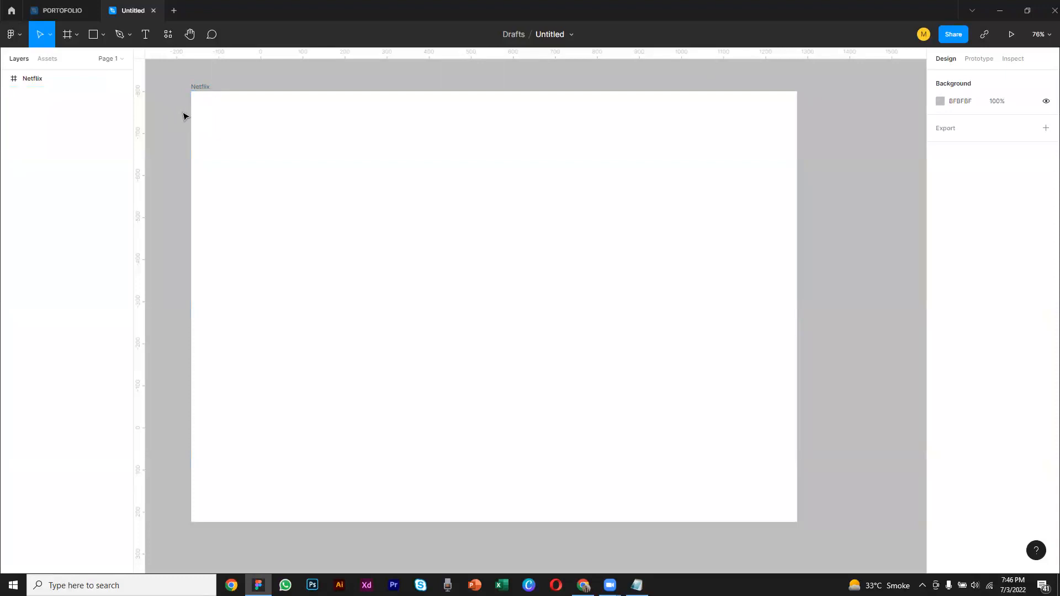
pyautogui.scroll(-3, 337, 148)
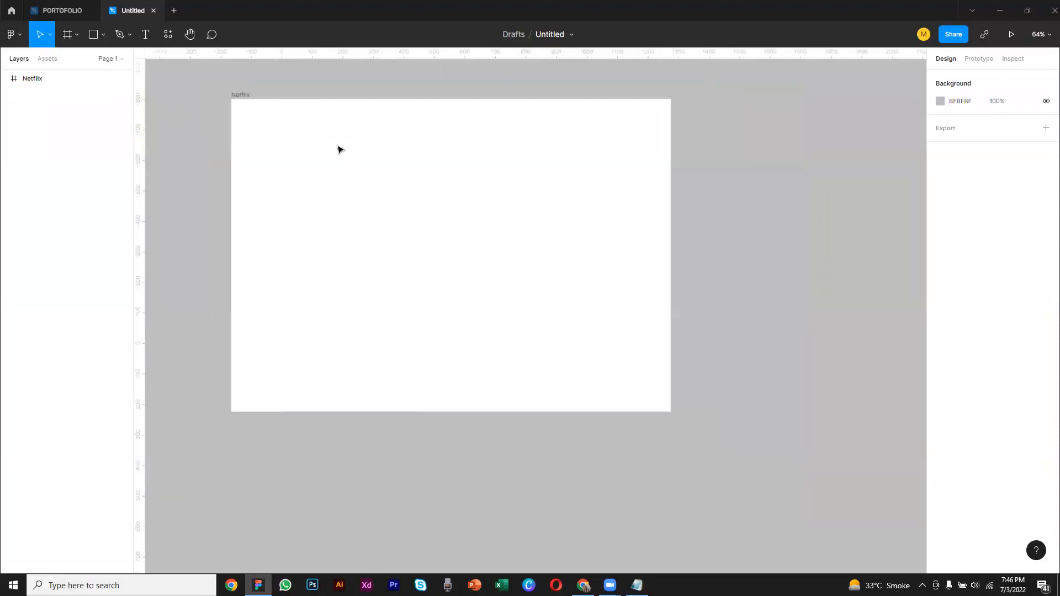
pyautogui.moveTo(437, 155); pyautogui.dragTo(369, 189)
pyautogui.scroll(-1, 384, 188)
pyautogui.moveTo(514, 184)
pyautogui.mouseDown()
pyautogui.moveTo(475, 196)
pyautogui.moveTo(568, 189)
pyautogui.moveTo(528, 189)
pyautogui.mouseUp()
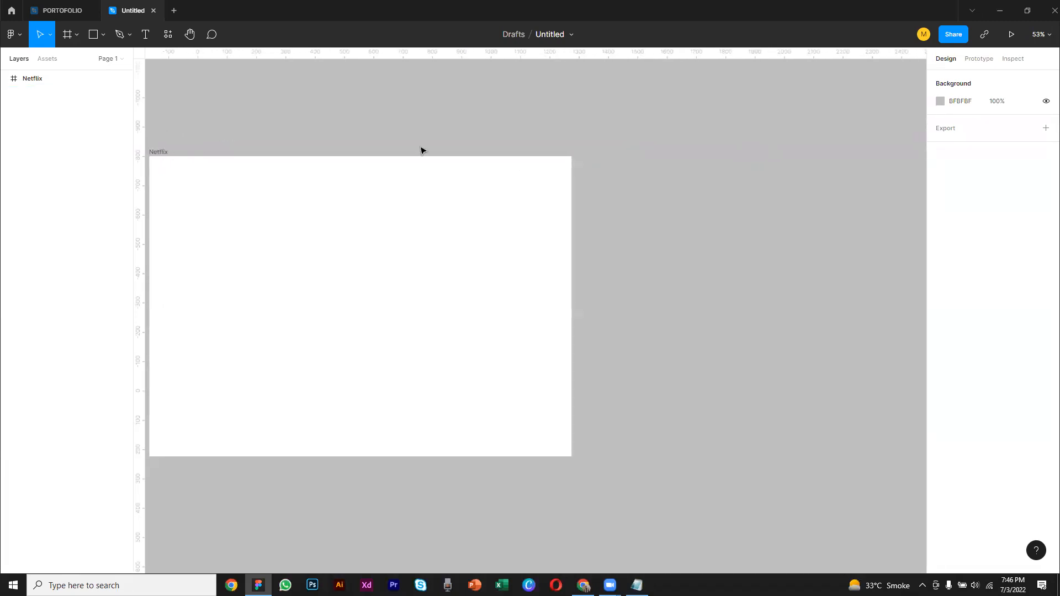
pyautogui.moveTo(425, 183); pyautogui.dragTo(443, 181)
pyautogui.click(410, 172)
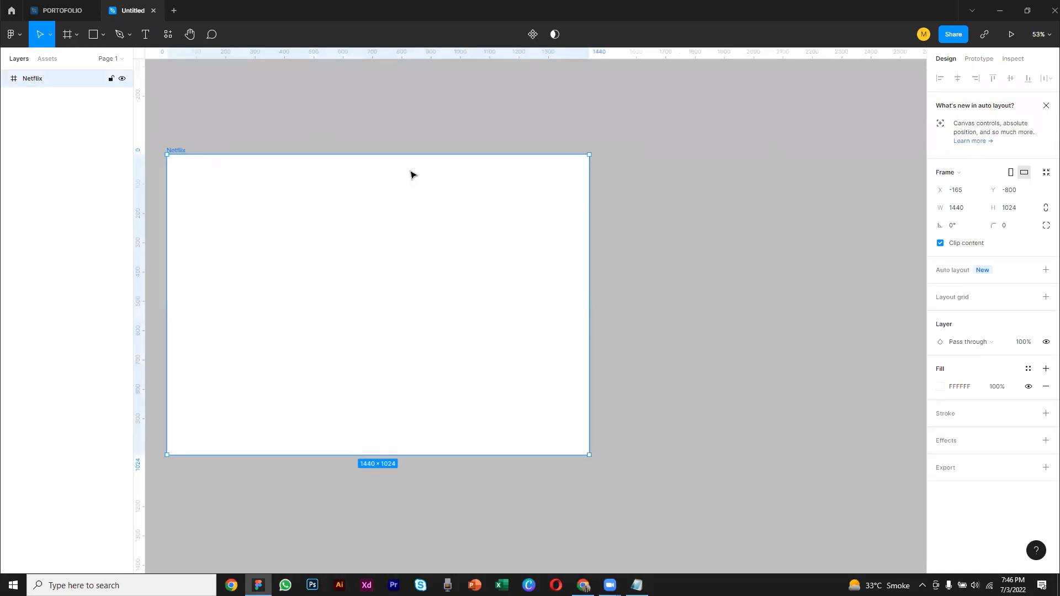
pyautogui.click(712, 234)
# Draw a second frame about 907 × 576 beside the Netflix frame's right edge and move it slightly down
pyautogui.click(72, 35)
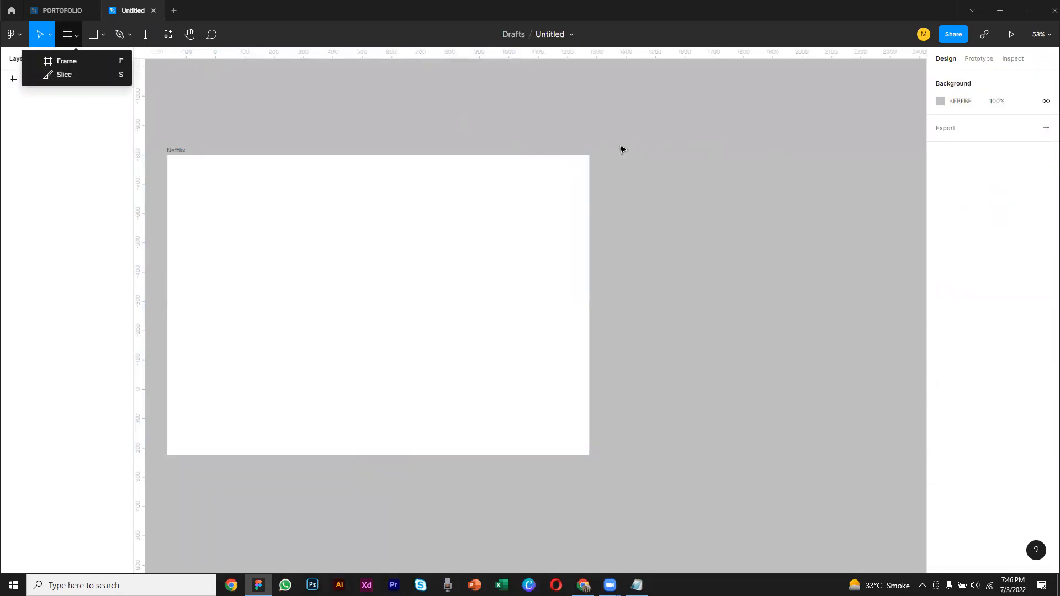
pyautogui.click(70, 34)
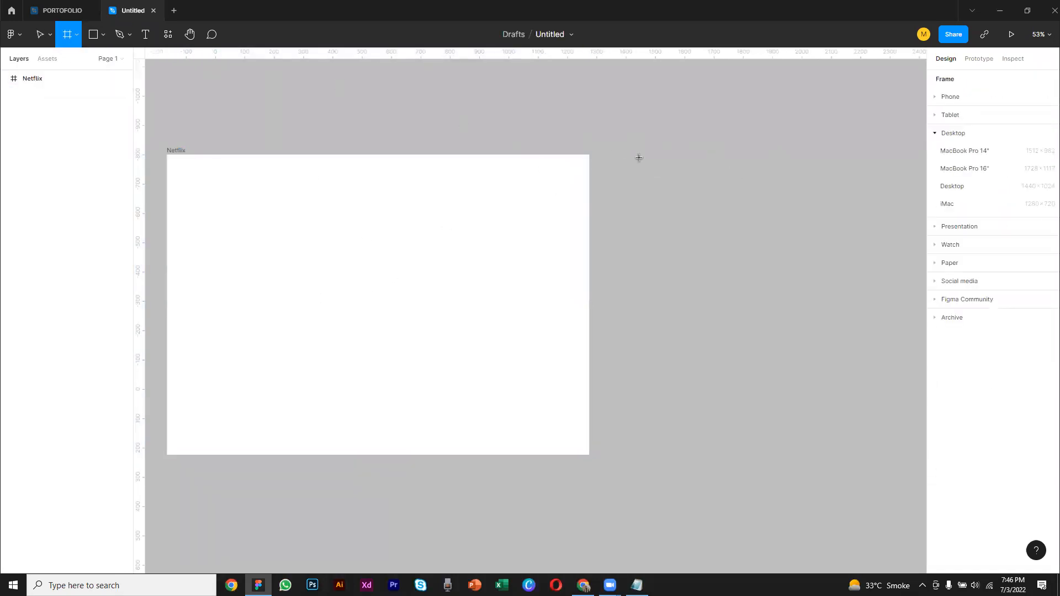
pyautogui.moveTo(613, 127); pyautogui.dragTo(882, 295)
pyautogui.moveTo(815, 216); pyautogui.dragTo(820, 282)
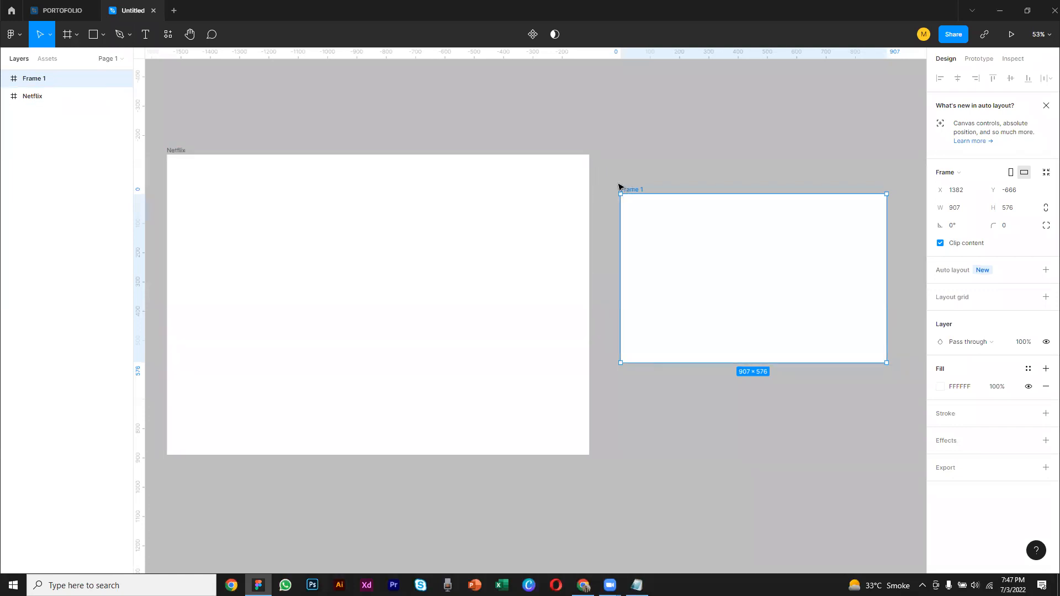
# Enlarge the second frame to about 1081 × 686 and move it away from the Netflix frame to about X 1576, Y -593
pyautogui.moveTo(619, 191); pyautogui.dragTo(597, 189)
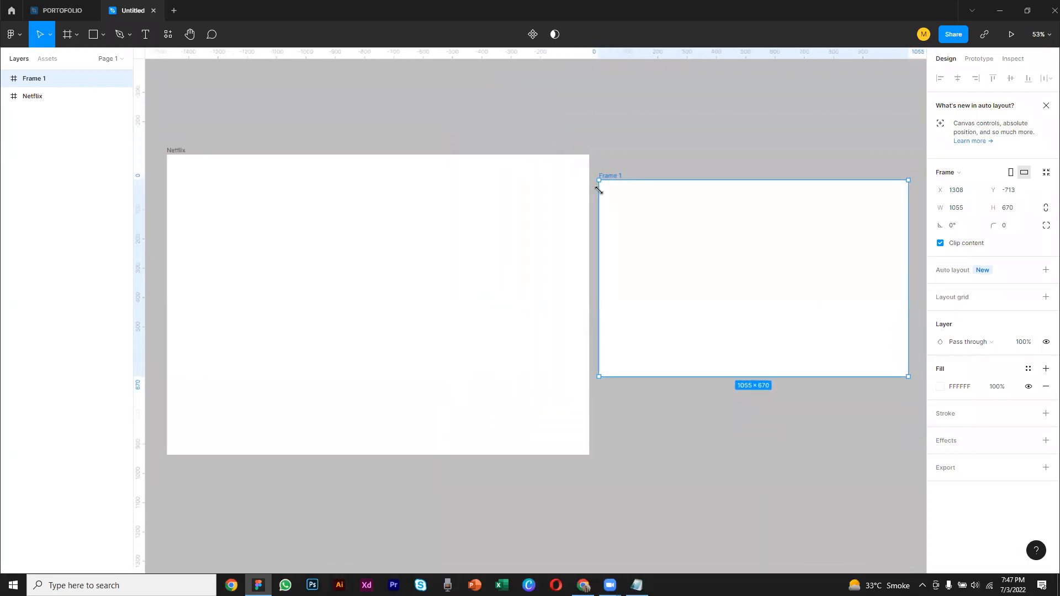
pyautogui.moveTo(598, 189); pyautogui.dragTo(592, 187)
pyautogui.moveTo(629, 225); pyautogui.dragTo(376, 207)
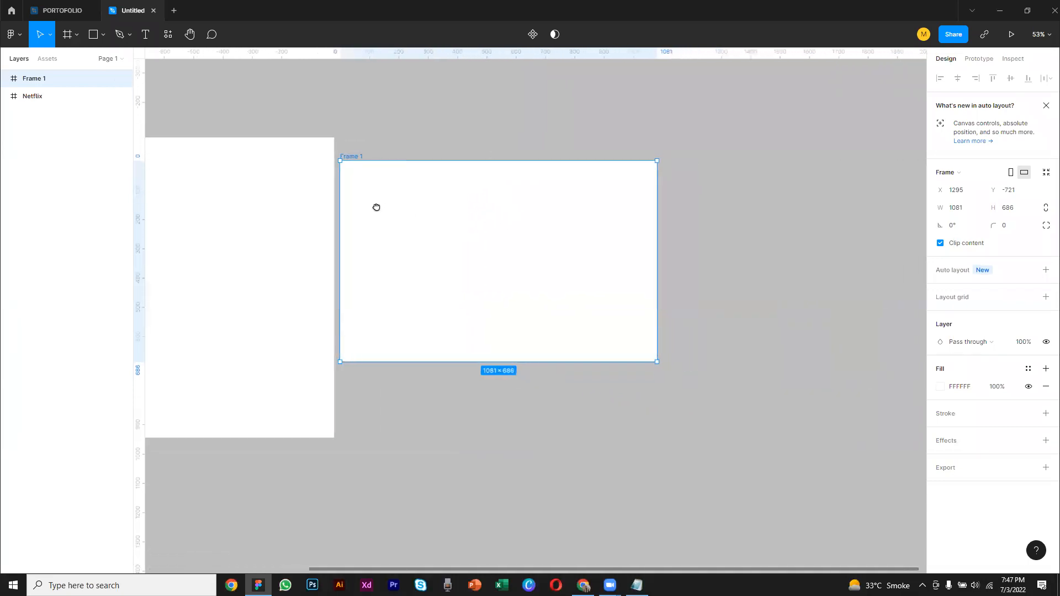
pyautogui.moveTo(534, 230); pyautogui.dragTo(618, 267)
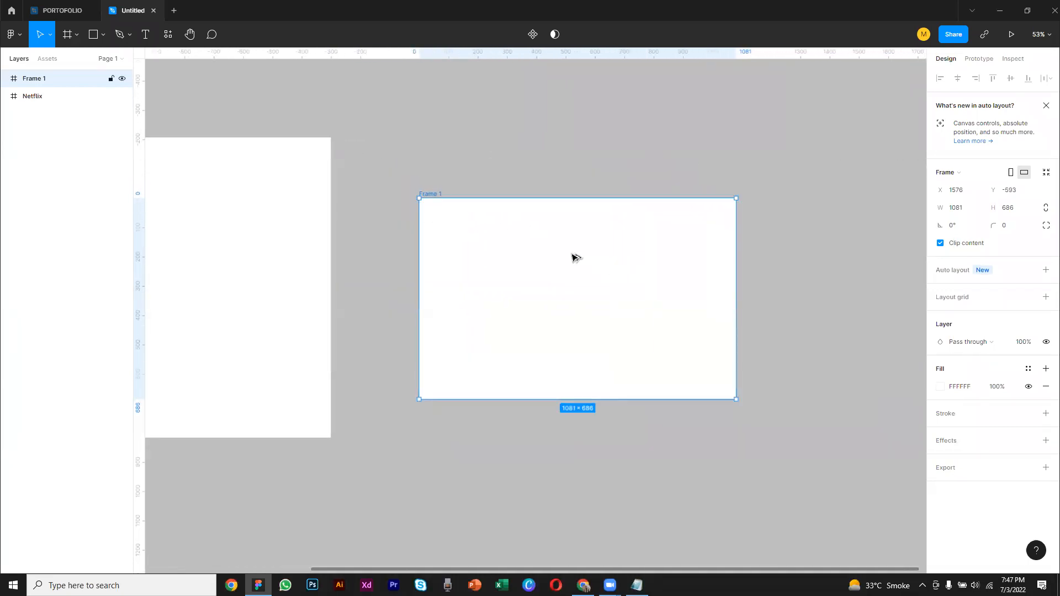
pyautogui.scroll(1, 574, 257)
pyautogui.scroll(1, 574, 262)
pyautogui.scroll(-2, 574, 262)
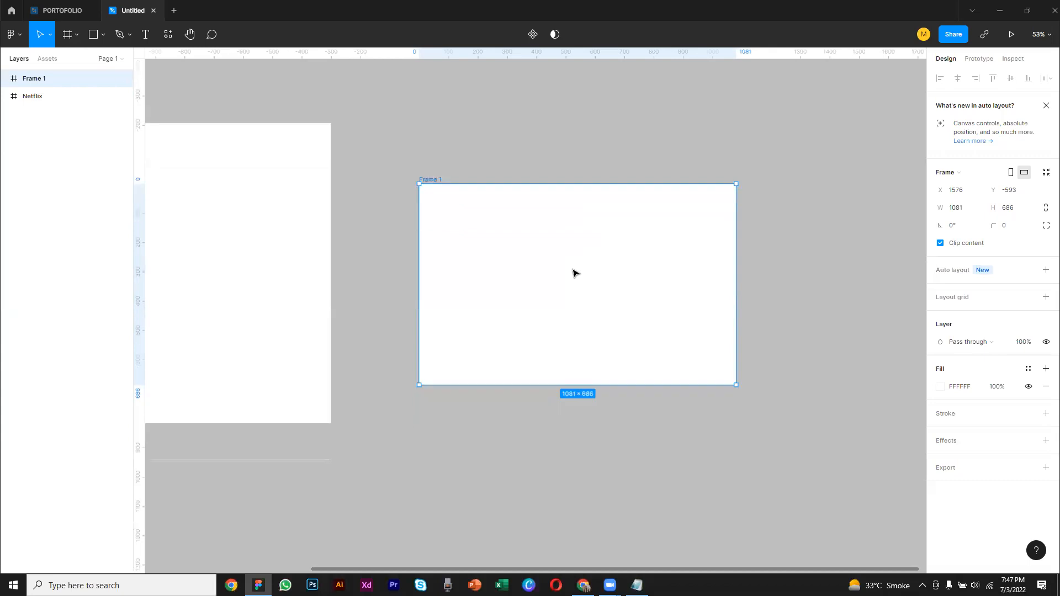
pyautogui.scroll(5, 574, 263)
pyautogui.moveTo(602, 256); pyautogui.dragTo(551, 267)
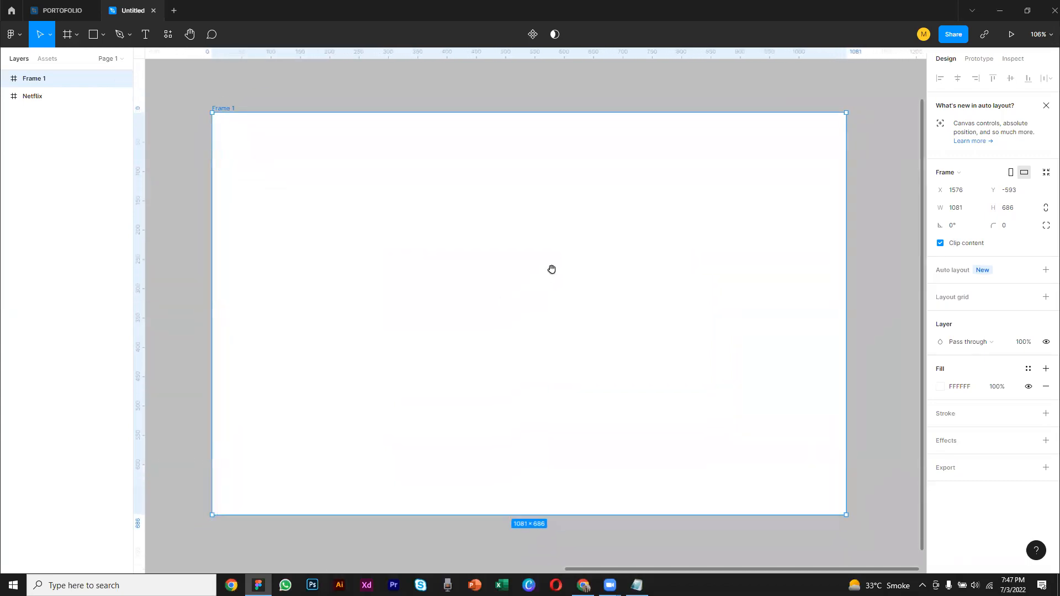
pyautogui.click(464, 99)
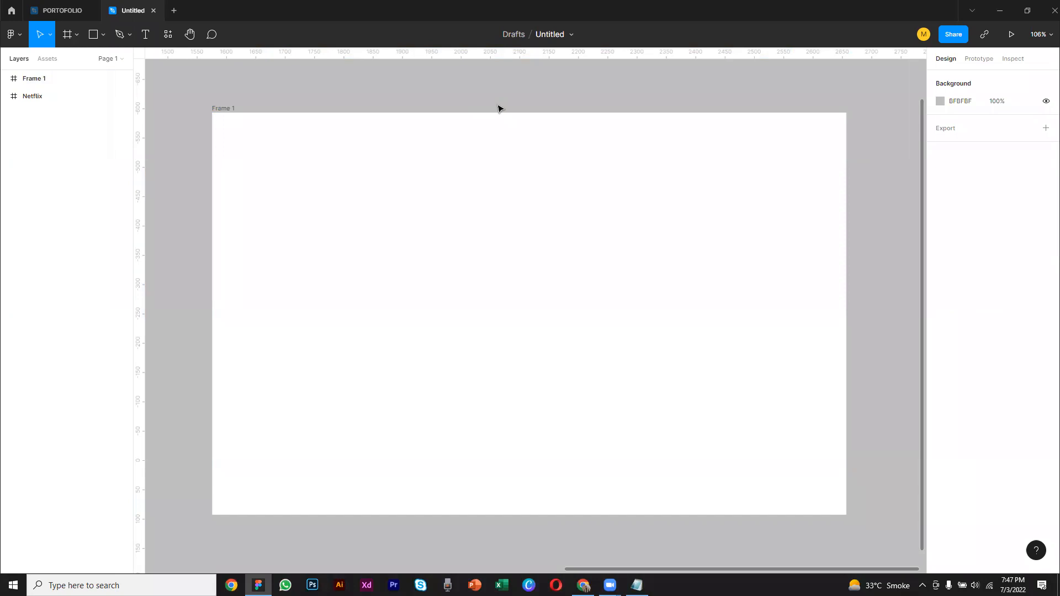
pyautogui.click(383, 135)
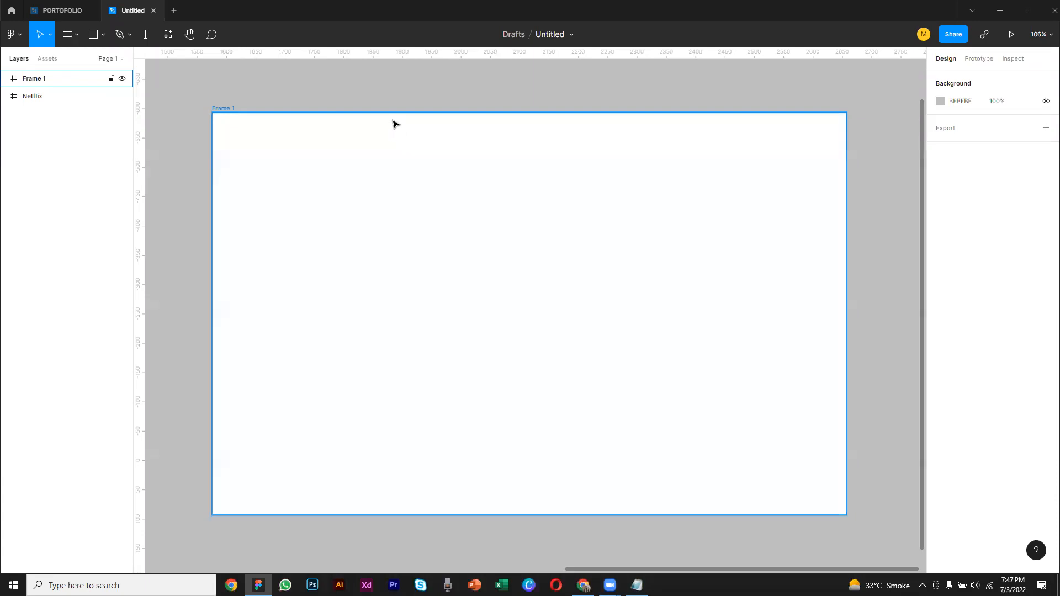
# Copy the Money Guides frame from the PORTOFOLIO file and paste it into the Untitled file
pyautogui.click(60, 10)
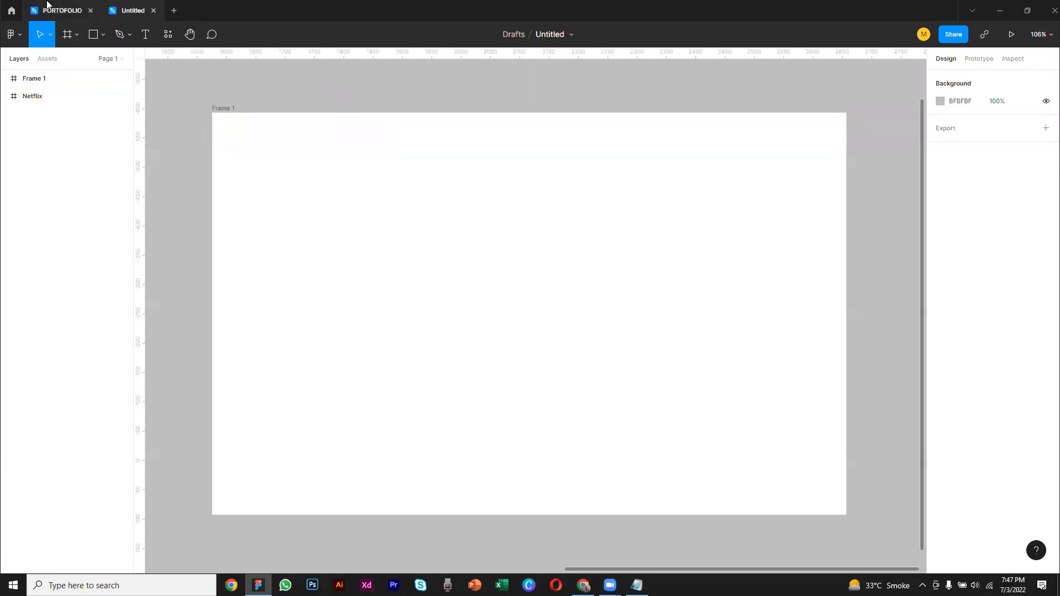
pyautogui.click(343, 467)
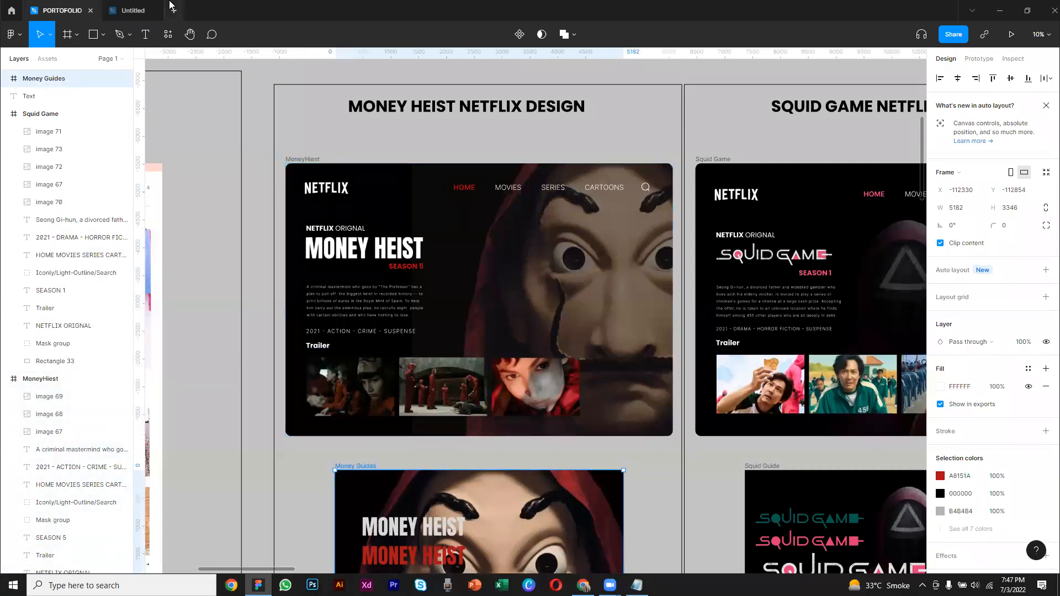
pyautogui.click(132, 11)
pyautogui.hscroll(10, 613, 338)
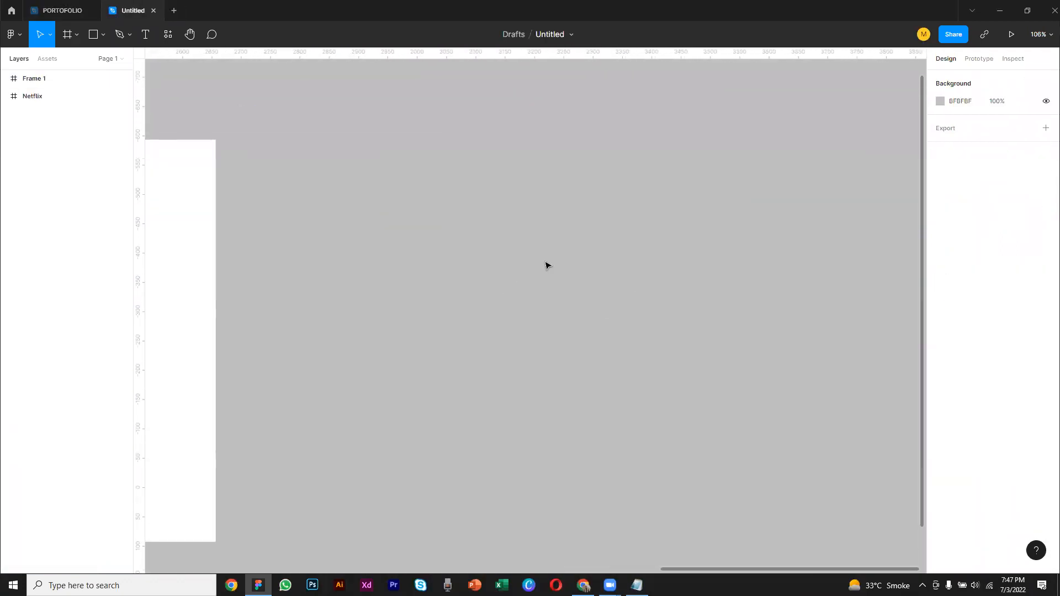
pyautogui.hotkey('ctrl', 'v')
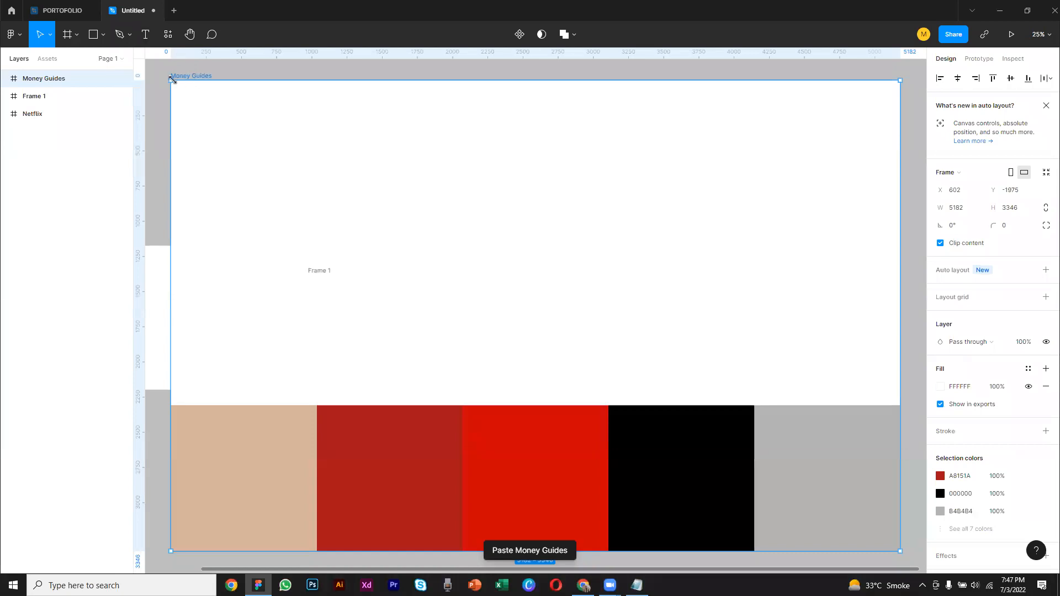
# Move the pasted Money Guides frame clear of the other frames, to the right of Frame 1 at about X 3961, Y -1050
pyautogui.scroll(-2, 229, 121)
pyautogui.scroll(-4, 229, 121)
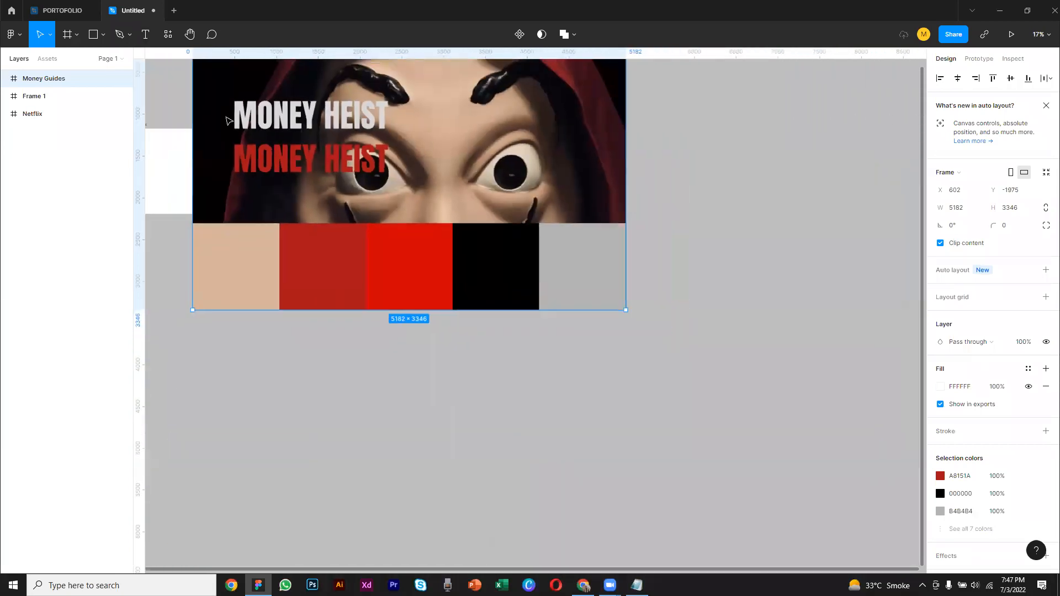
pyautogui.moveTo(311, 153); pyautogui.dragTo(519, 233)
pyautogui.moveTo(445, 137); pyautogui.dragTo(465, 156)
pyautogui.moveTo(350, 180); pyautogui.dragTo(407, 202)
pyautogui.moveTo(555, 168); pyautogui.dragTo(516, 154)
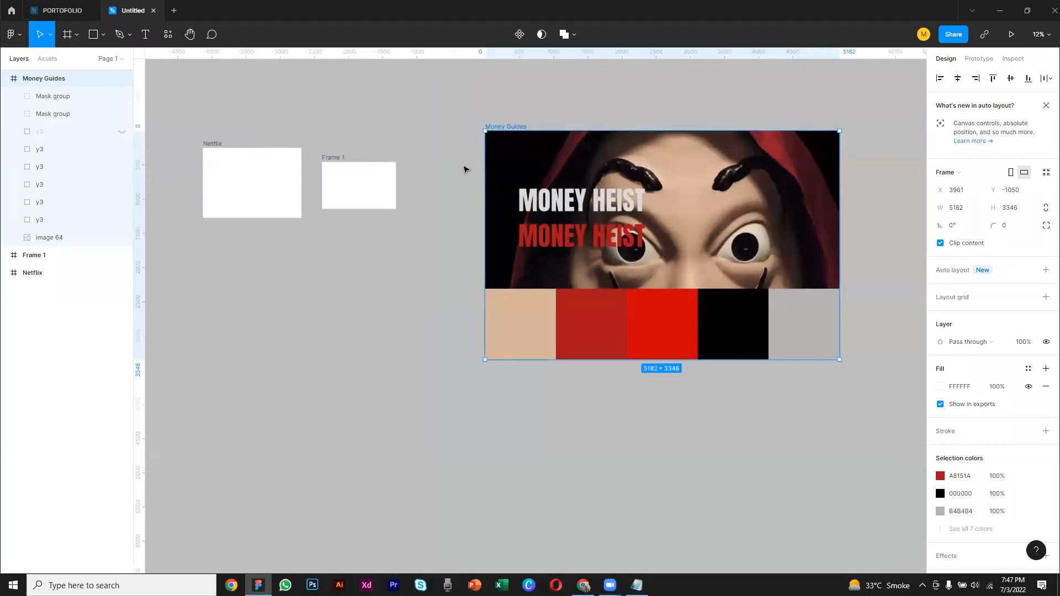
# Examine the Money Guides frame's red title, colour swatches and background image
pyautogui.click(550, 238)
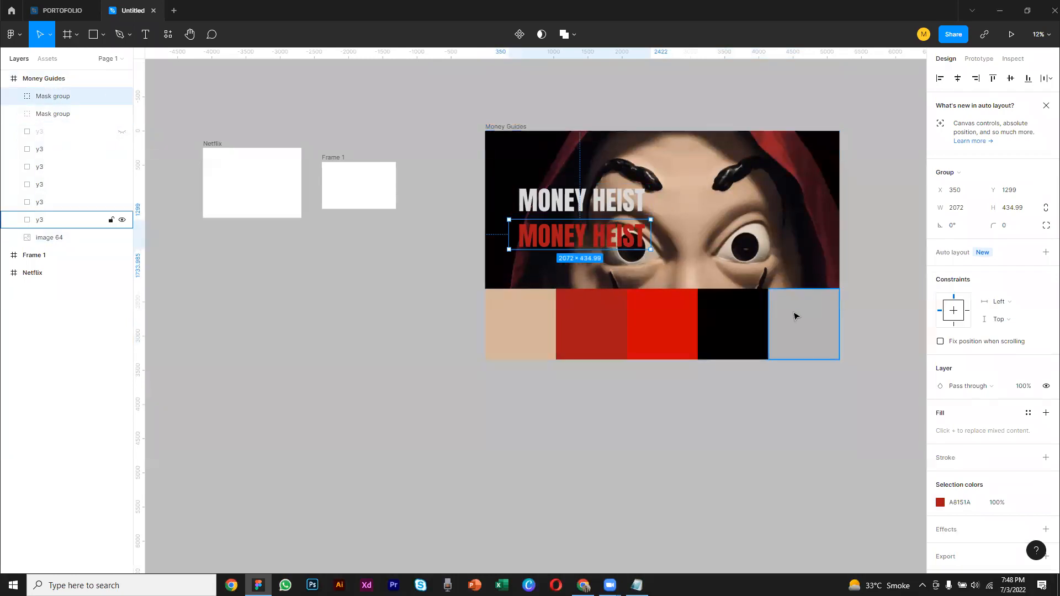
pyautogui.press('Escape')
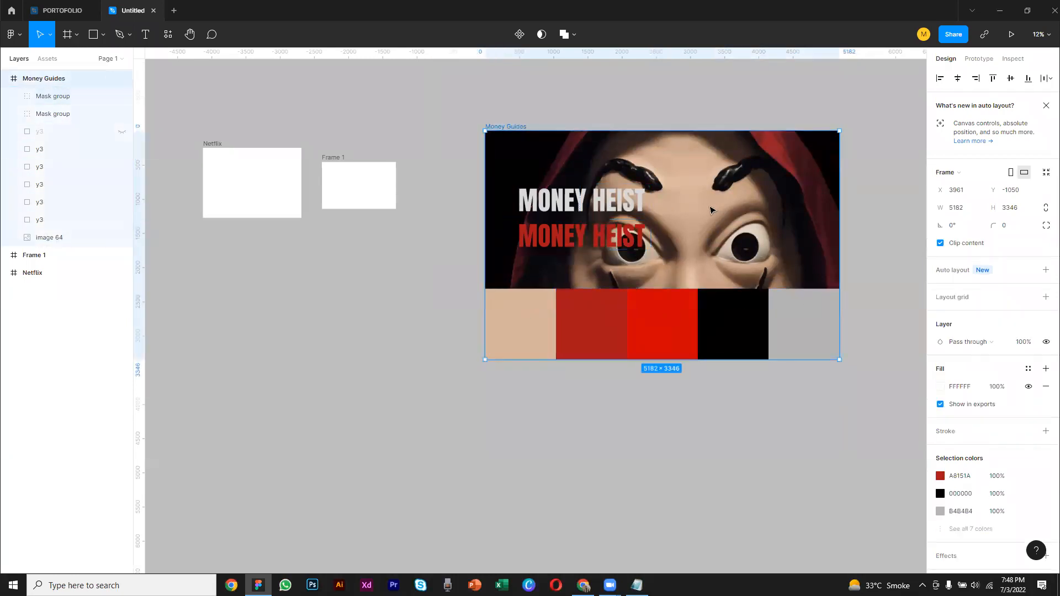
pyautogui.doubleClick(497, 191)
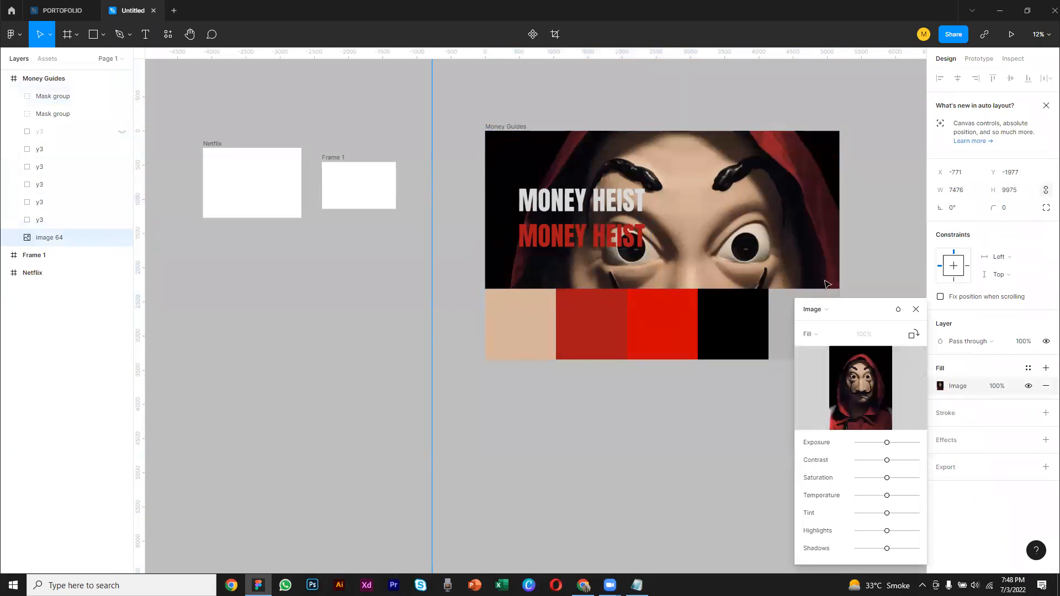
pyautogui.moveTo(867, 389)
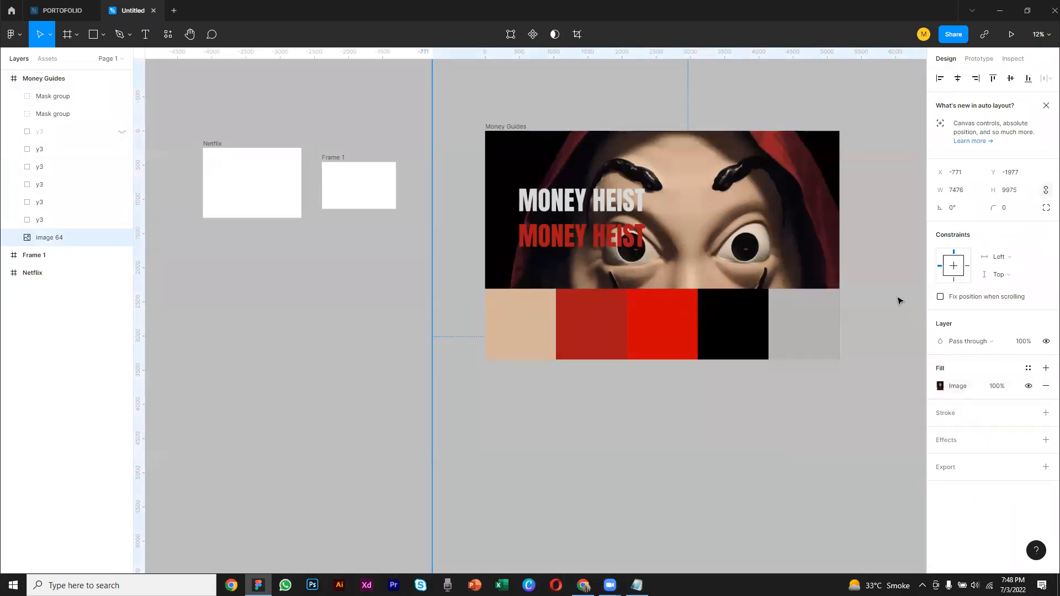
pyautogui.click(899, 300)
pyautogui.moveTo(721, 229); pyautogui.dragTo(769, 199)
pyautogui.click(684, 178)
pyautogui.click(415, 260)
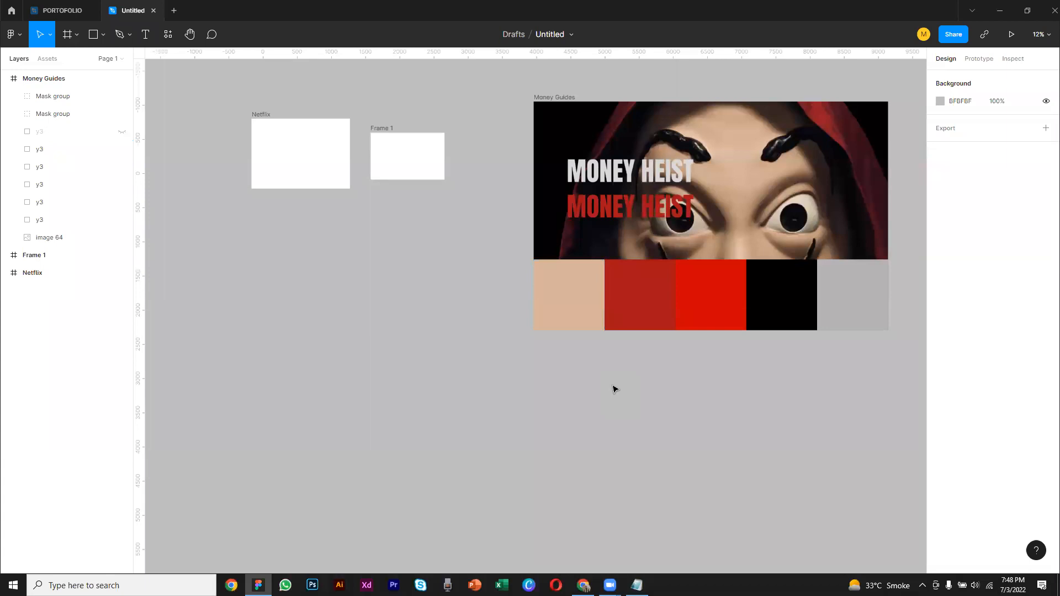
# Switch to Chrome and inspect the logo in the Careem page header
pyautogui.click(584, 585)
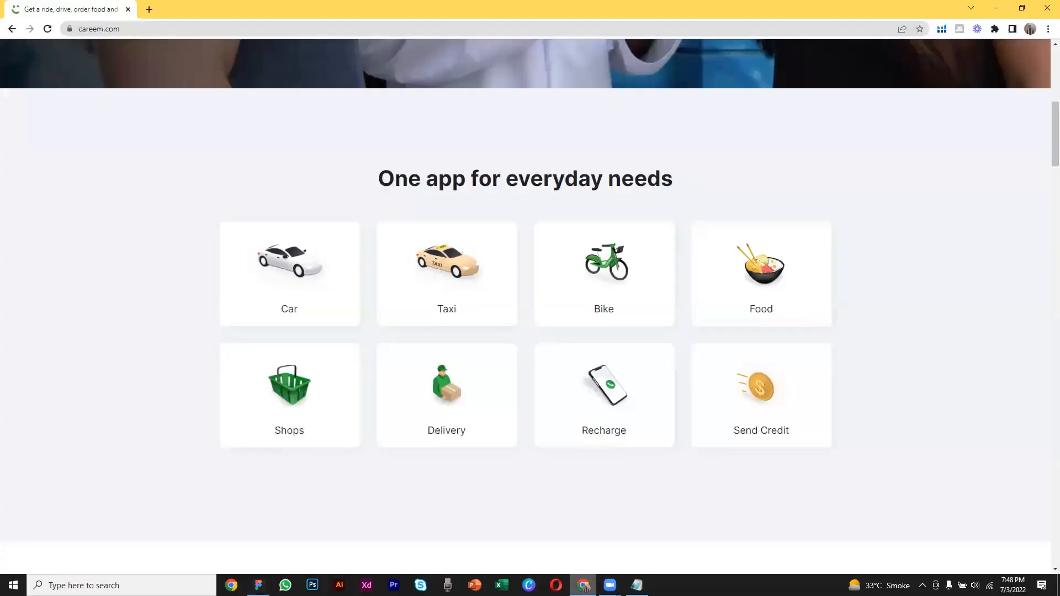
pyautogui.scroll(8, 350, 180)
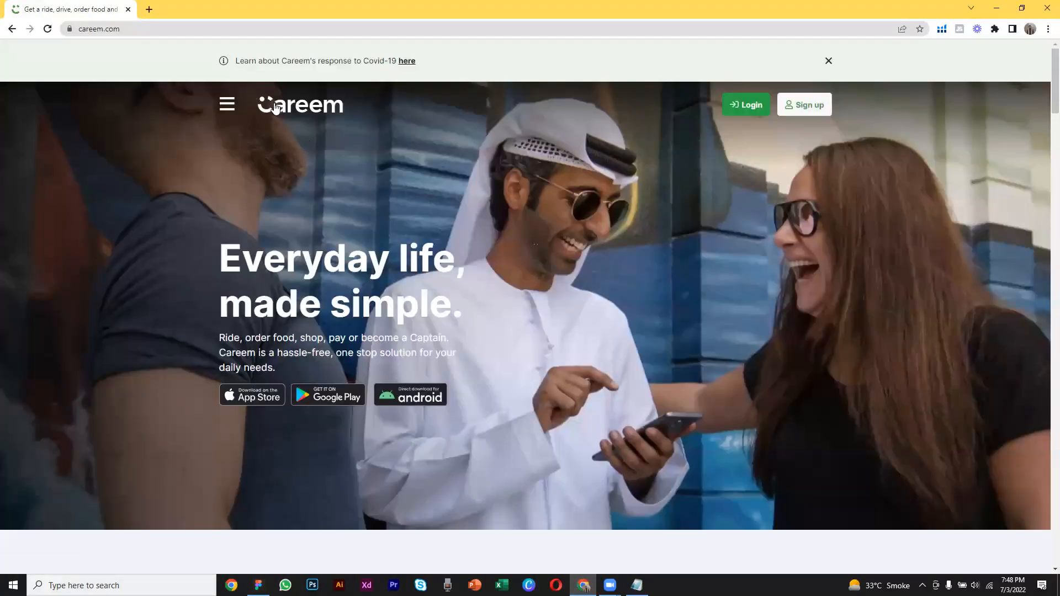
pyautogui.rightClick(274, 103)
pyautogui.click(358, 241)
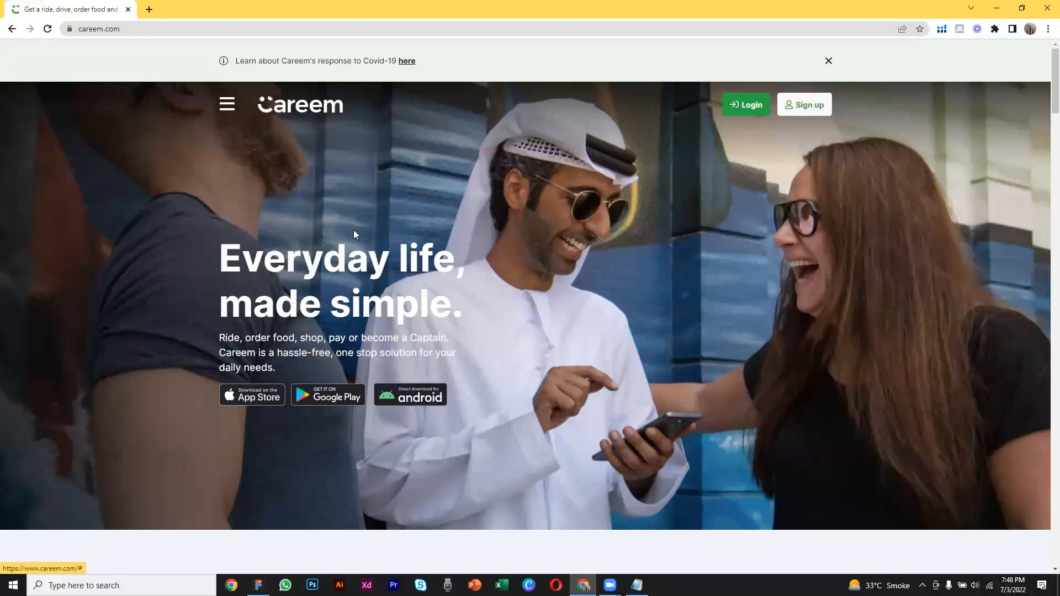
# Switch to Figma and try pasting the copied Careem logo below the frames, deleting it again
pyautogui.click(259, 585)
pyautogui.rightClick(376, 360)
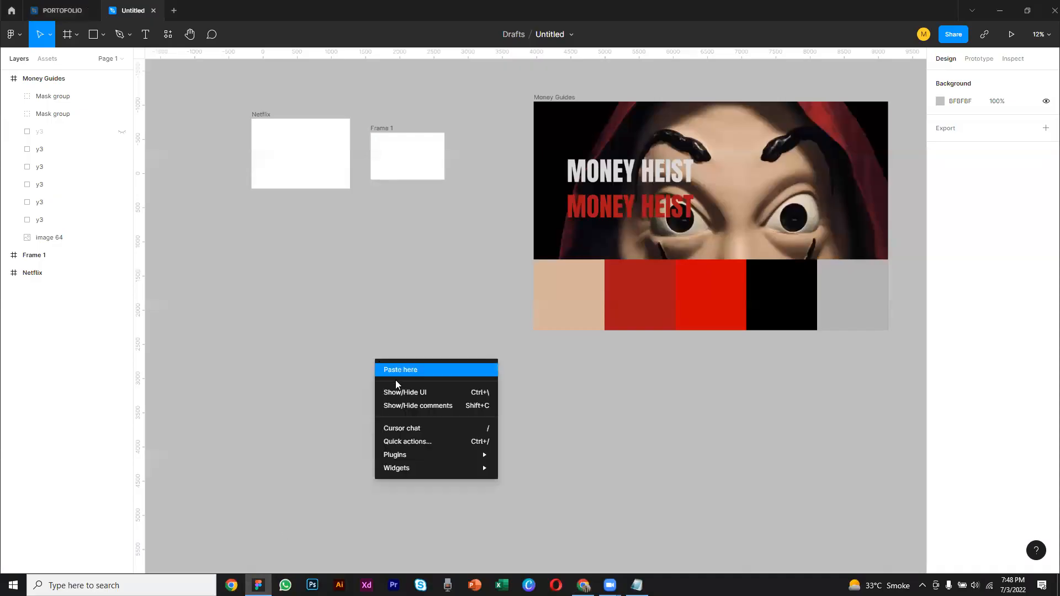
pyautogui.click(395, 372)
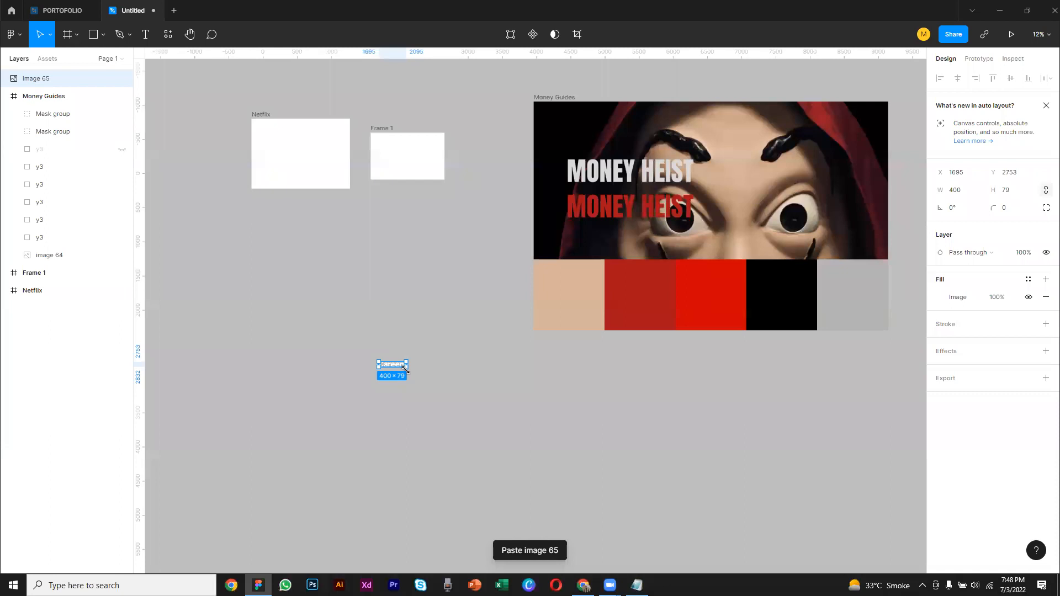
pyautogui.moveTo(406, 369); pyautogui.dragTo(364, 320)
pyautogui.click(405, 343)
pyautogui.click(405, 340)
pyautogui.press('Delete')
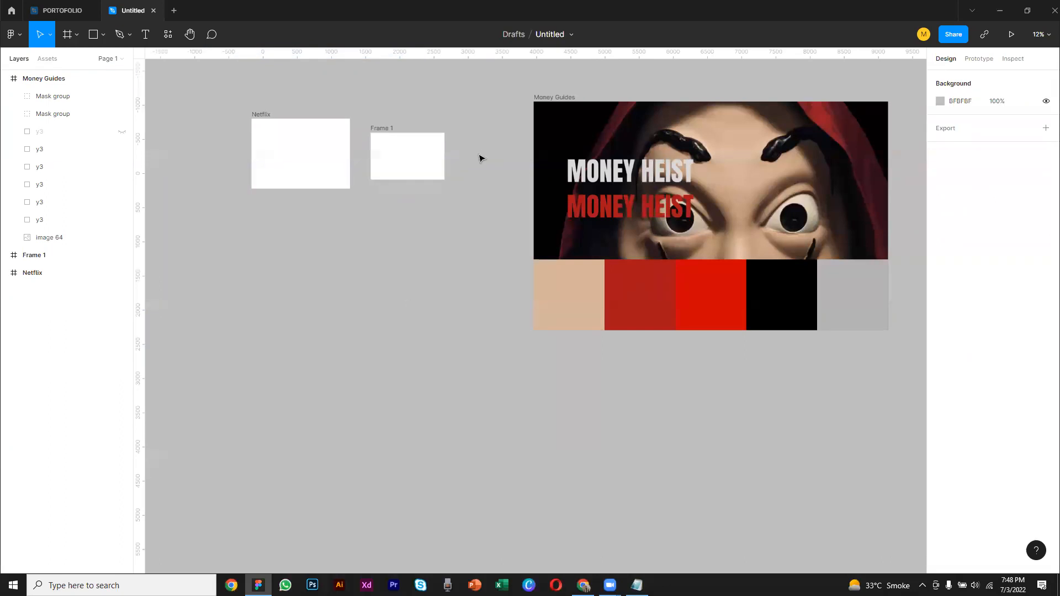
# Switch to Chrome and look through Google Images results for "money heist logo" in a new tab
pyautogui.click(584, 585)
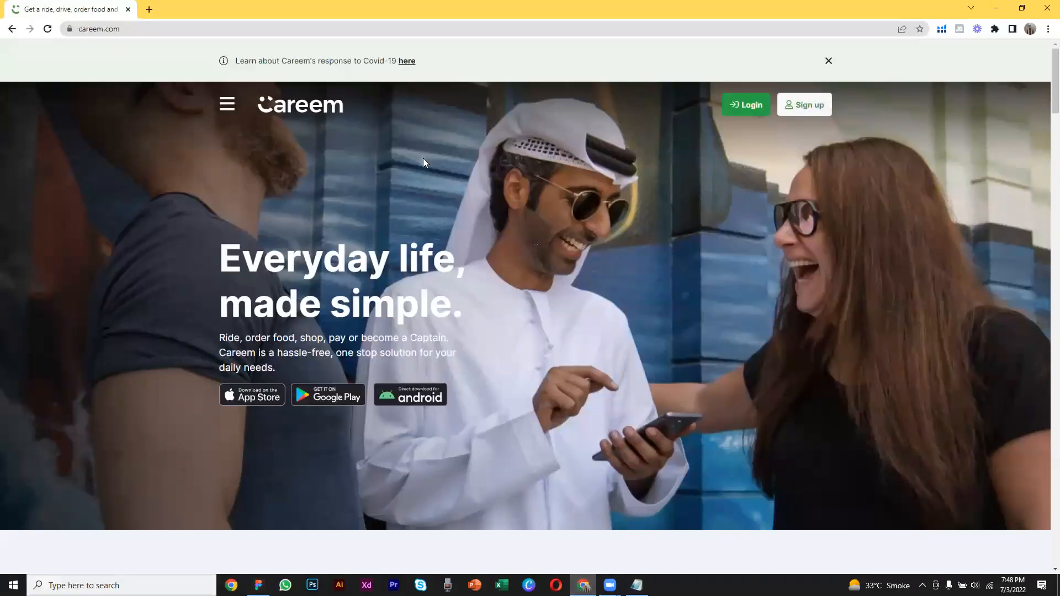
pyautogui.click(149, 10)
pyautogui.write('money')
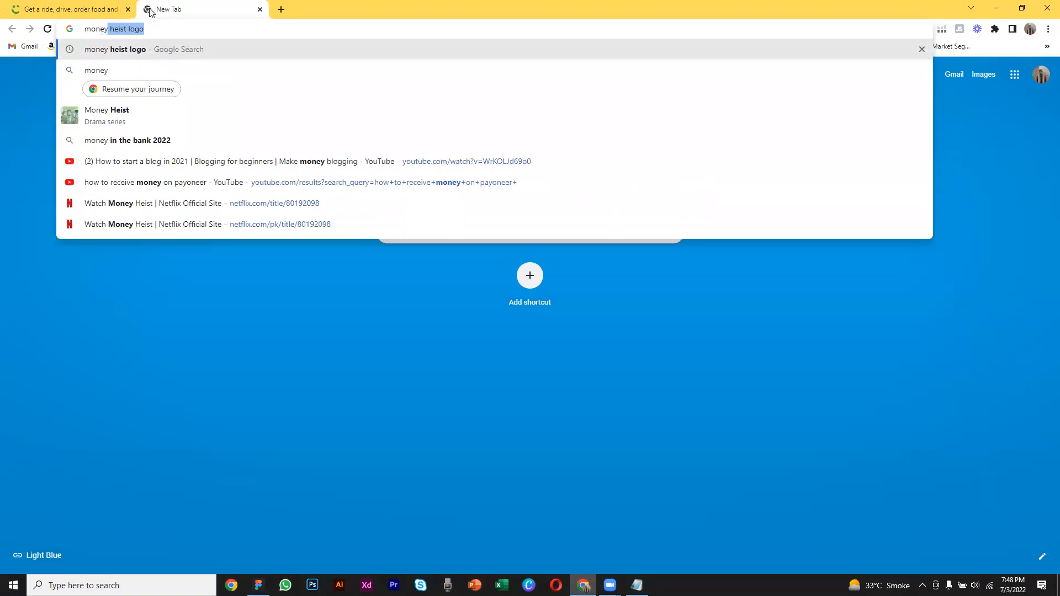
pyautogui.press('Return')
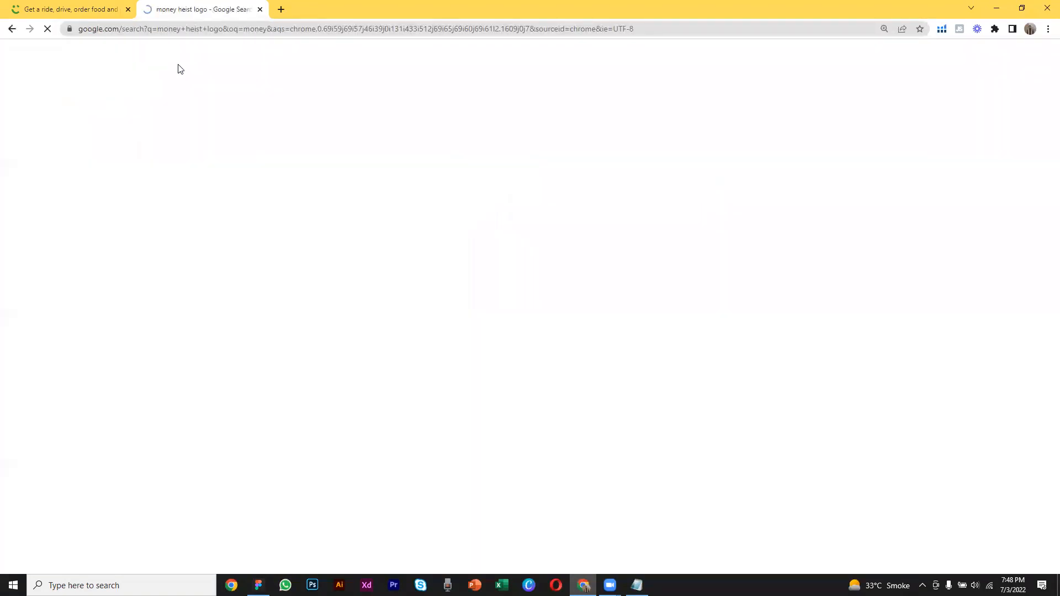
pyautogui.click(404, 223)
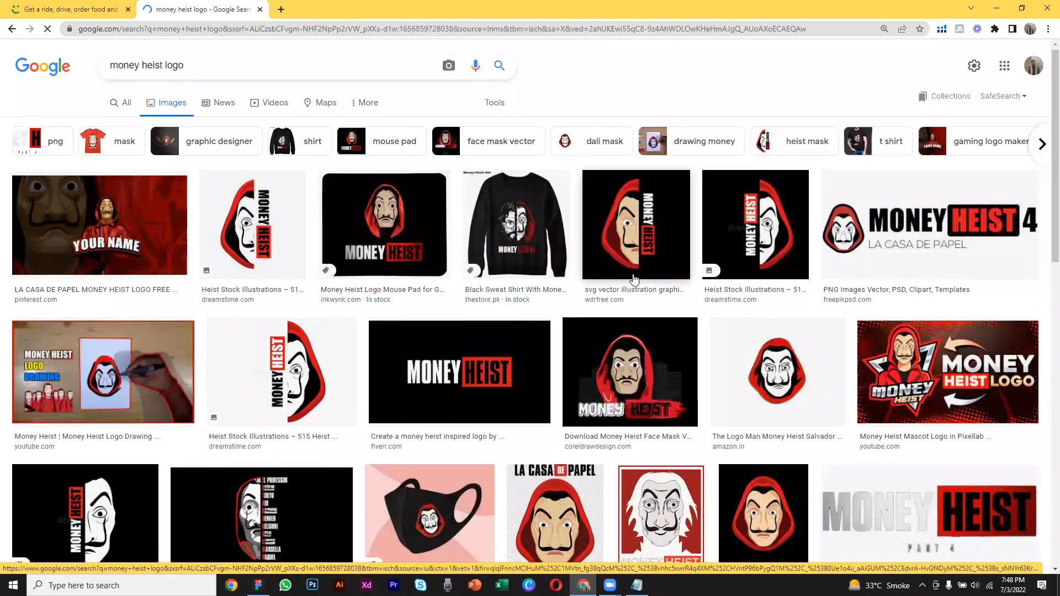
pyautogui.scroll(-7, 647, 276)
pyautogui.scroll(-6, 634, 280)
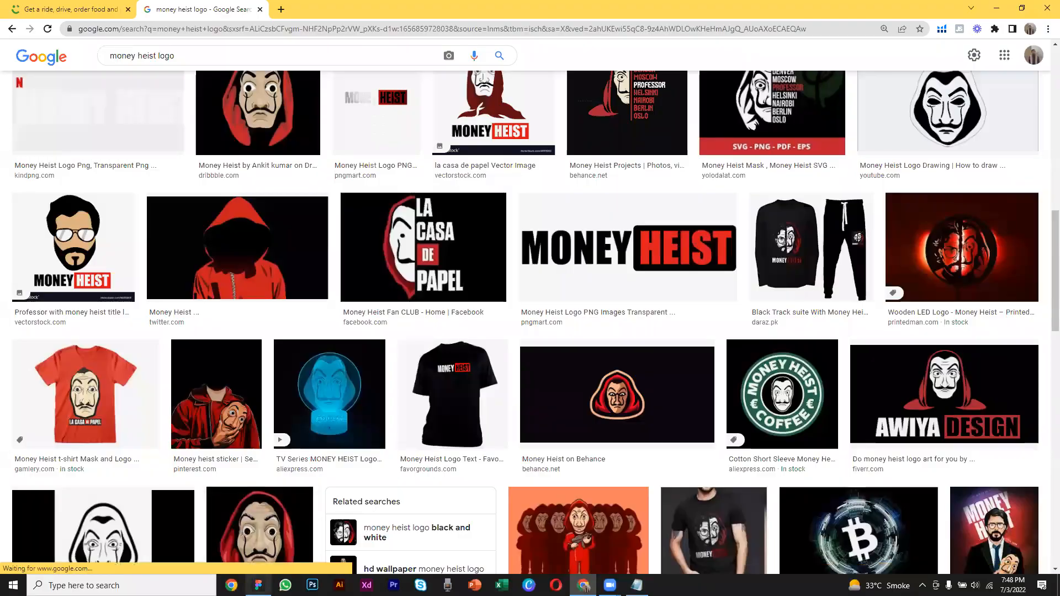
# Back in Figma, move the red and grey MONEY HEIST titles out of the Money Guides frame onto empty canvas below the Netflix frame
pyautogui.click(258, 585)
pyautogui.moveTo(626, 214); pyautogui.dragTo(324, 310)
pyautogui.moveTo(585, 178); pyautogui.dragTo(281, 359)
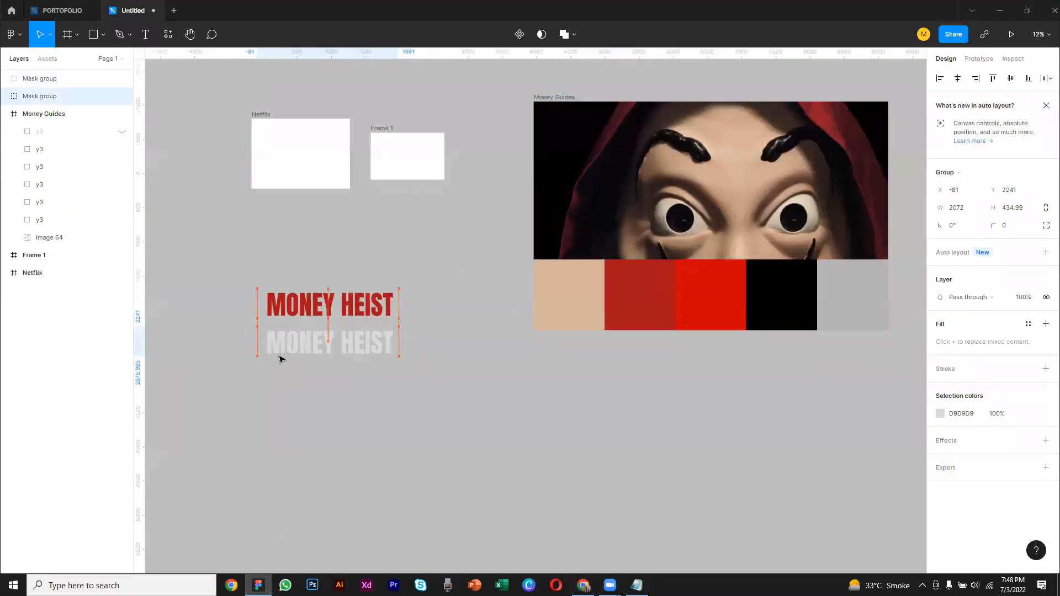
pyautogui.click(323, 324)
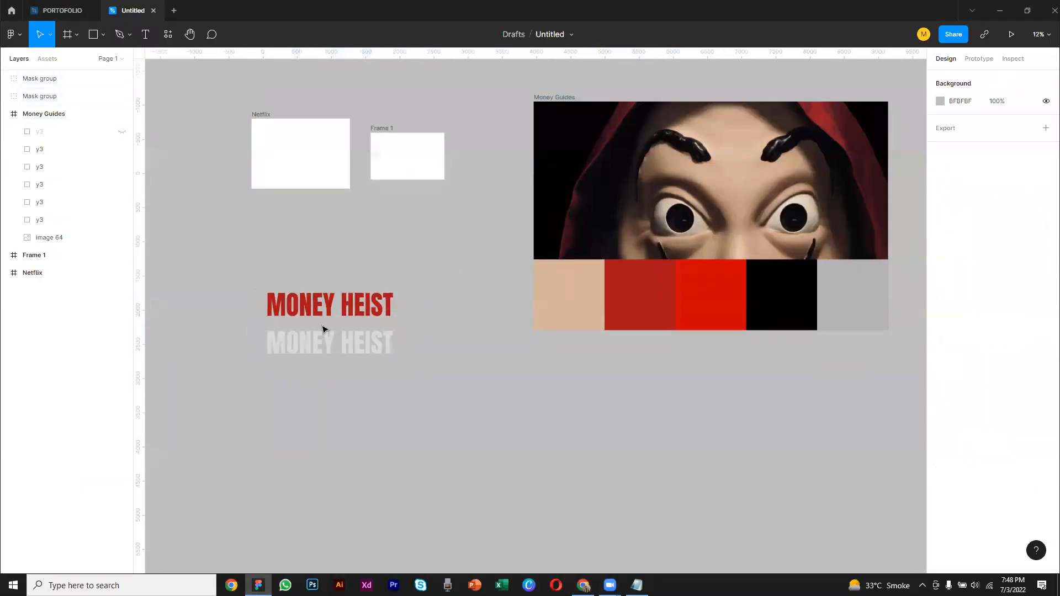
# Find the black and red La Casa De Papel title image from KindPNG in Chrome's image results and copy it
pyautogui.click(584, 585)
pyautogui.scroll(-3, 511, 322)
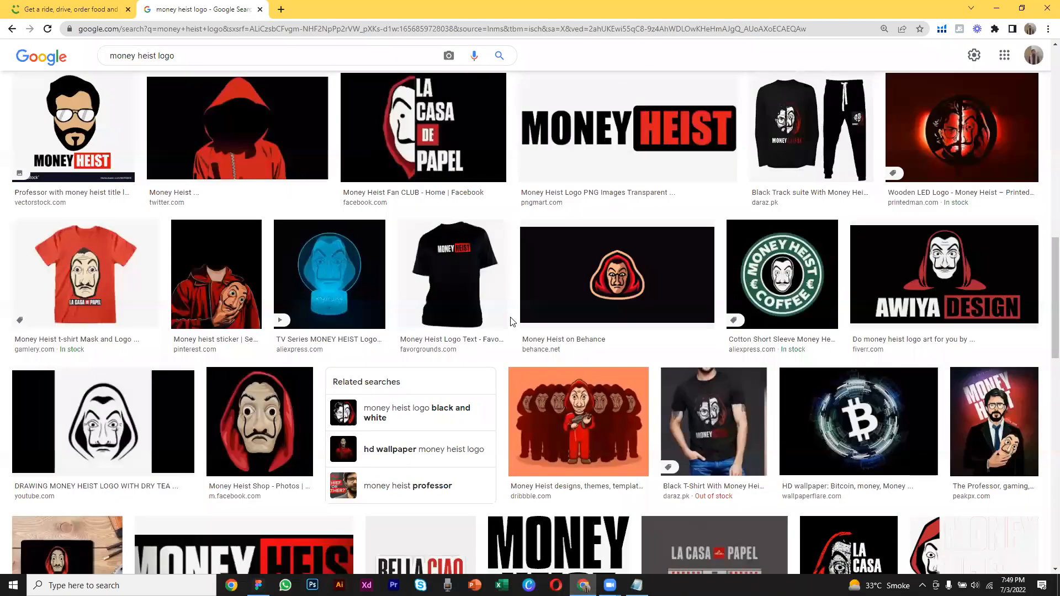
pyautogui.scroll(-5, 510, 321)
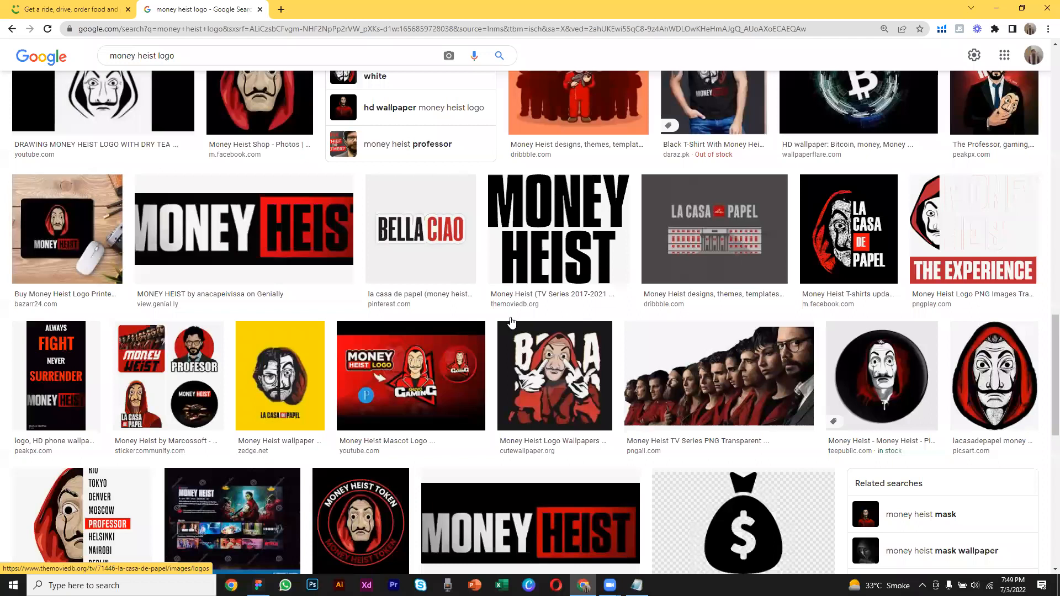
pyautogui.scroll(-5, 621, 347)
pyautogui.click(878, 398)
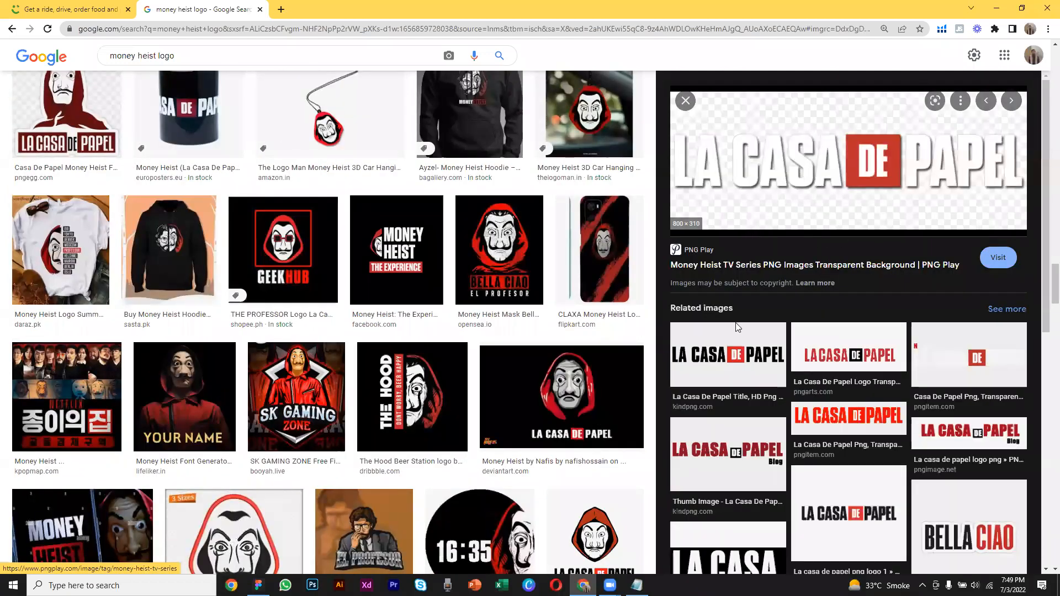
pyautogui.click(733, 351)
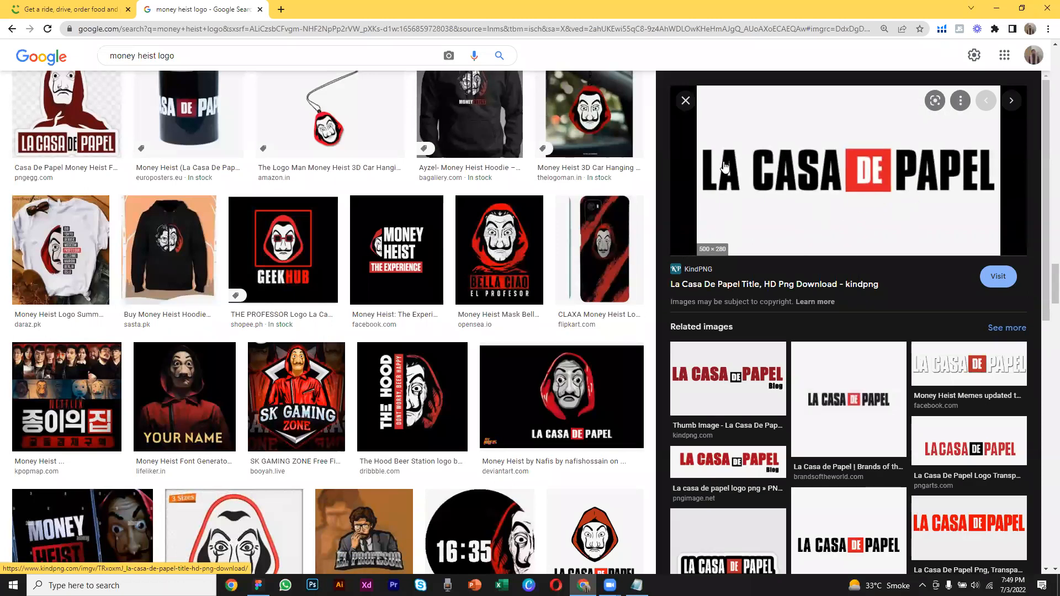
pyautogui.rightClick(786, 219)
pyautogui.click(830, 346)
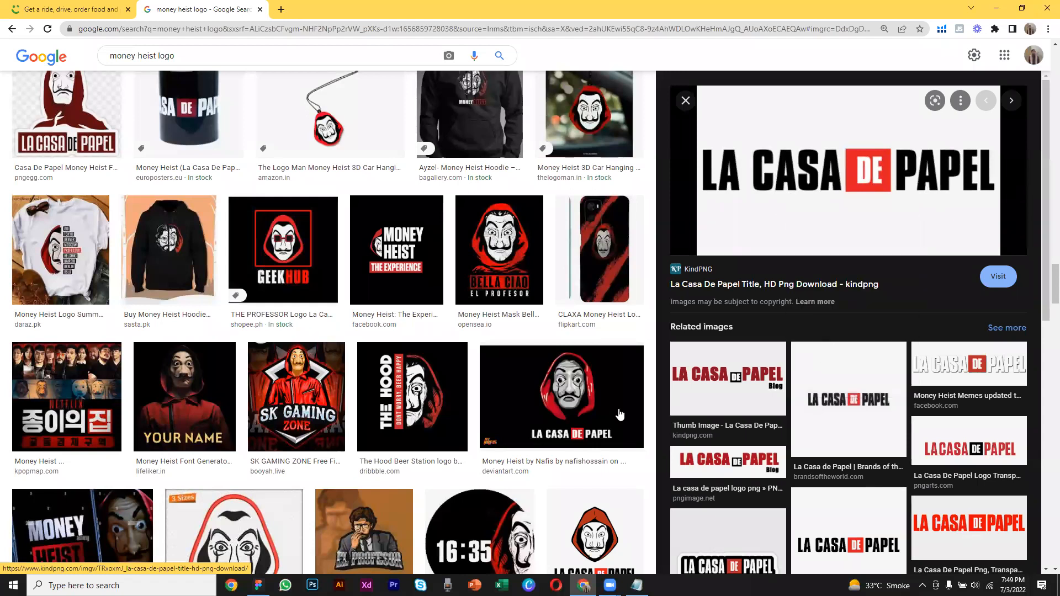
# Paste the La Casa De Papel image into the Untitled Figma file and place it below the Money Guides frame at about X 5913, Y 3063
pyautogui.click(258, 585)
pyautogui.rightClick(417, 370)
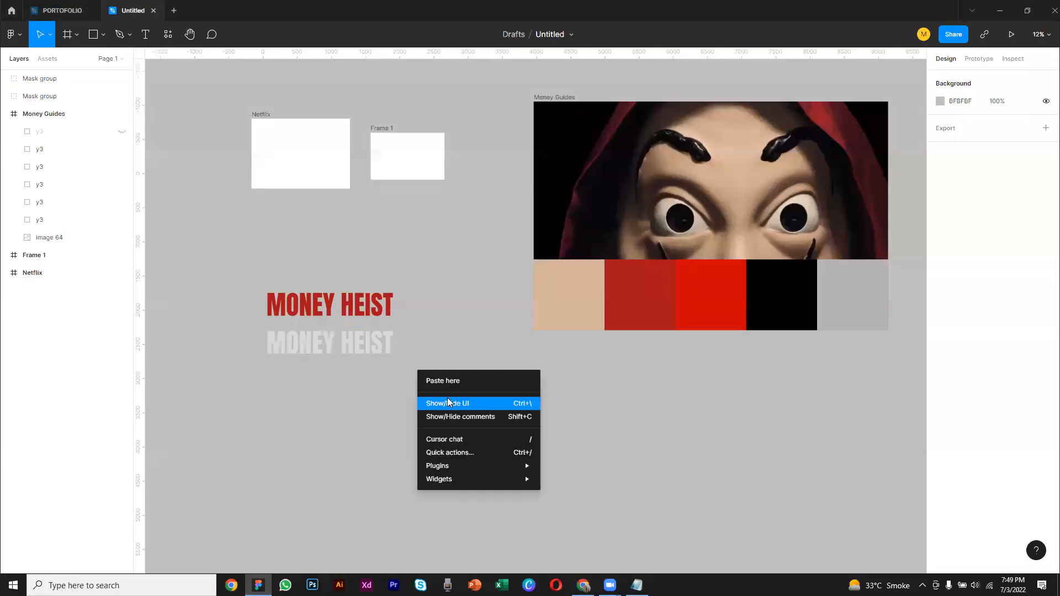
pyautogui.click(444, 381)
pyautogui.moveTo(453, 393); pyautogui.dragTo(639, 476)
pyautogui.press('space')
pyautogui.moveTo(738, 443); pyautogui.dragTo(539, 331)
pyautogui.moveTo(464, 303); pyautogui.dragTo(613, 319)
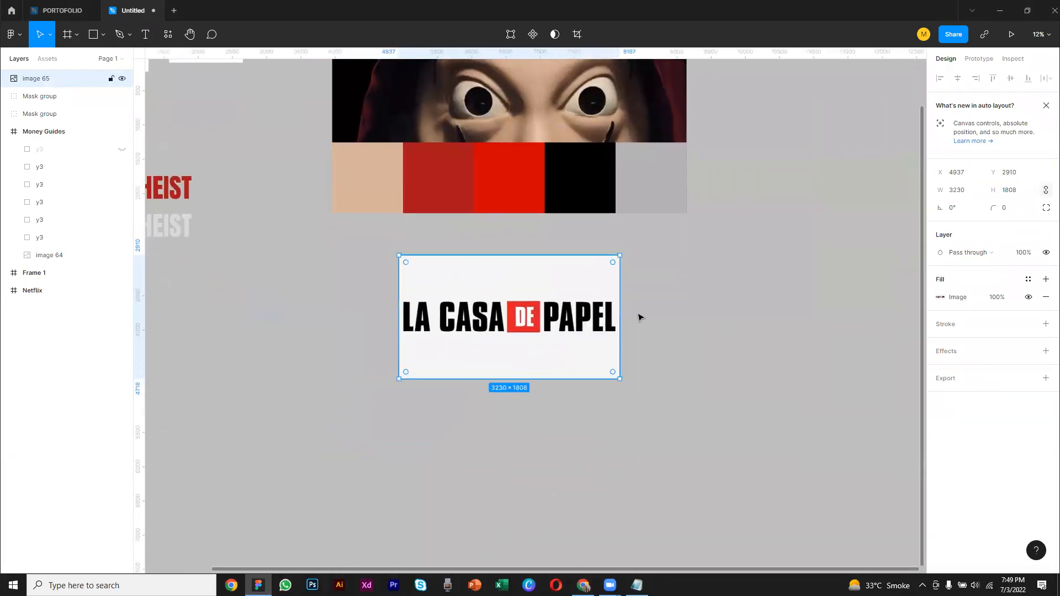
pyautogui.click(653, 317)
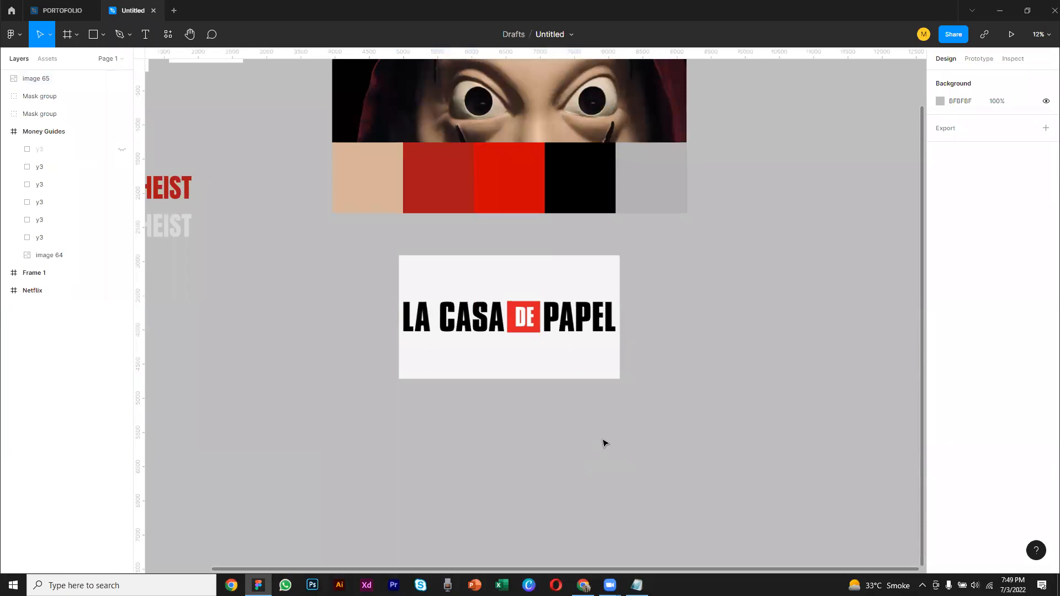
pyautogui.moveTo(548, 355); pyautogui.dragTo(594, 350)
pyautogui.click(729, 349)
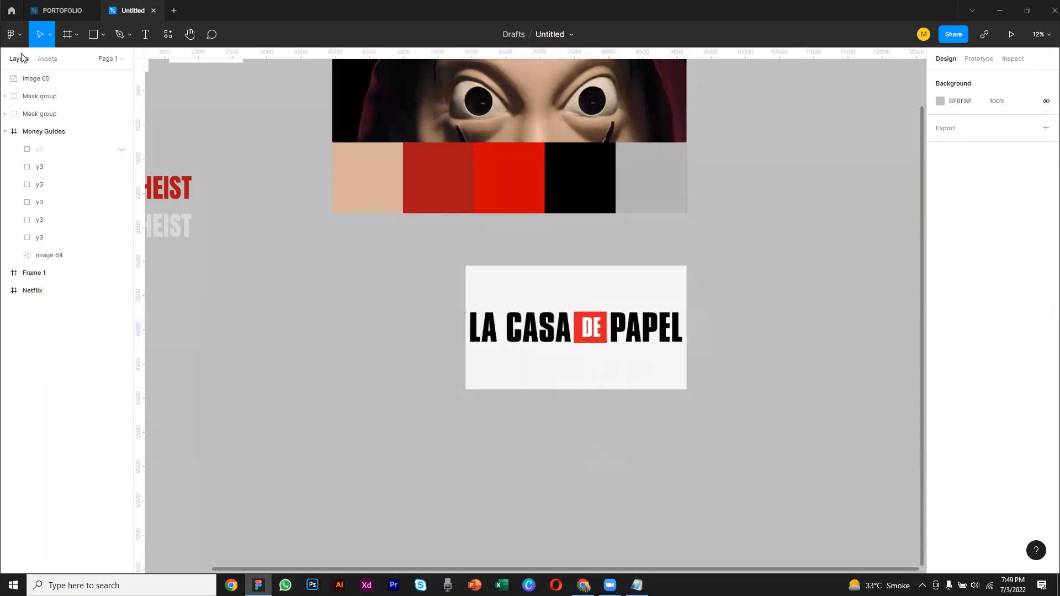
pyautogui.click(15, 34)
pyautogui.moveTo(62, 184)
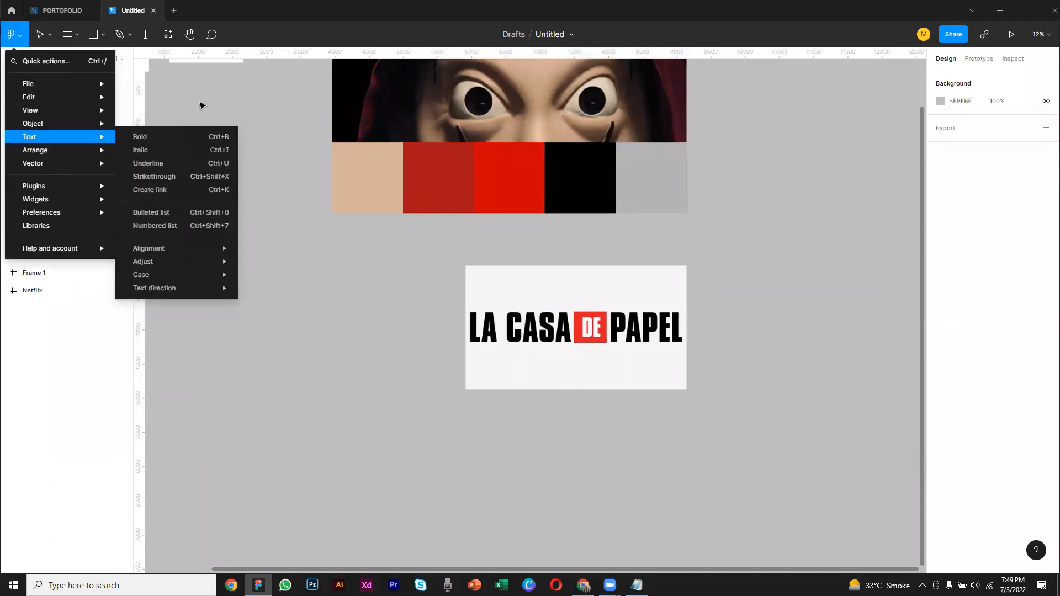
pyautogui.click(201, 104)
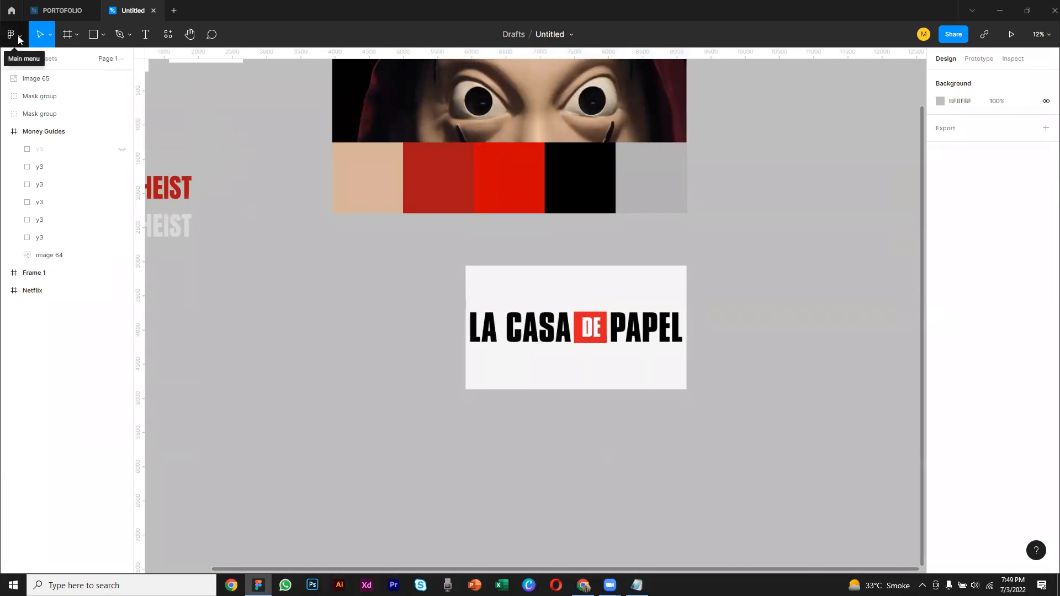
# Search Figma's plugins for "remove.bg"
pyautogui.click(18, 37)
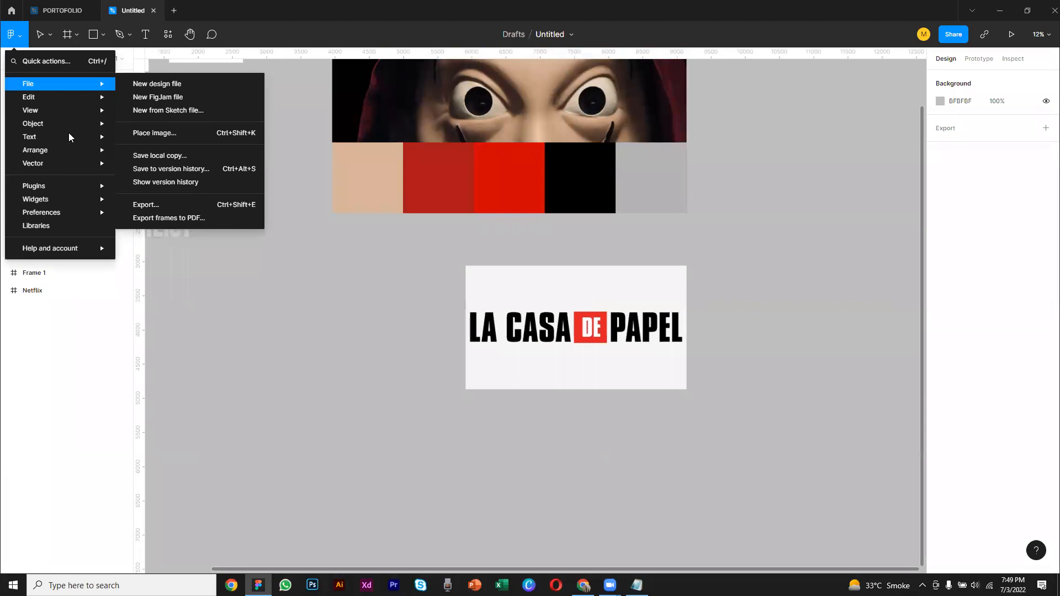
pyautogui.moveTo(60, 191)
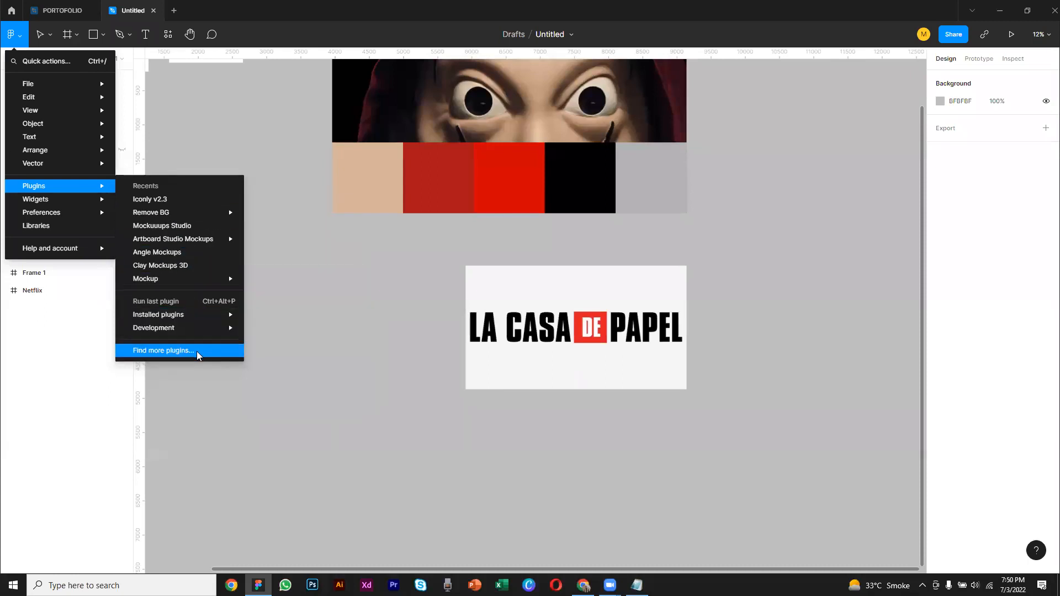
pyautogui.click(197, 351)
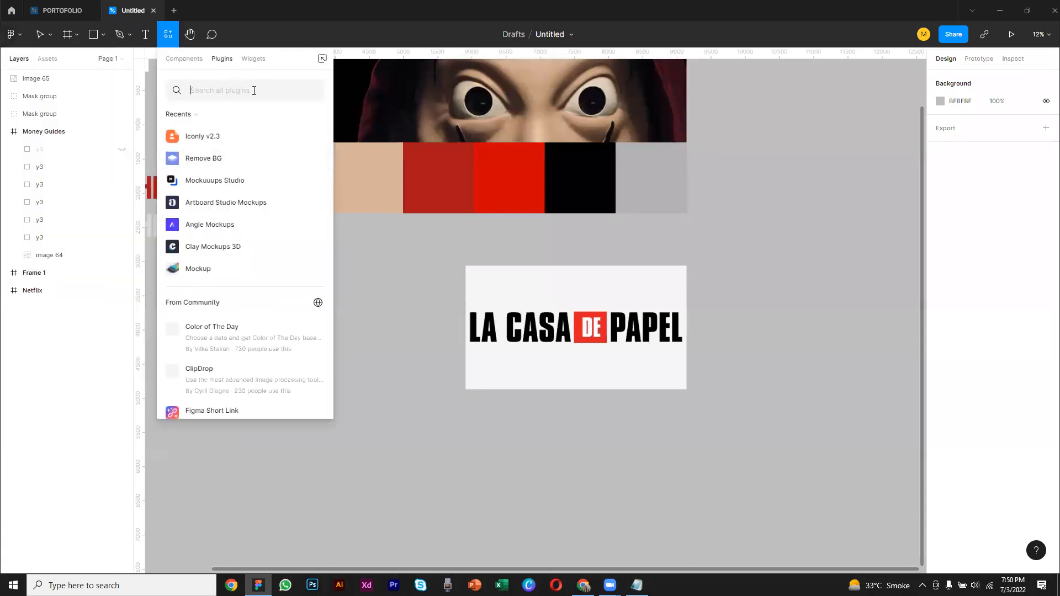
pyautogui.write('re')
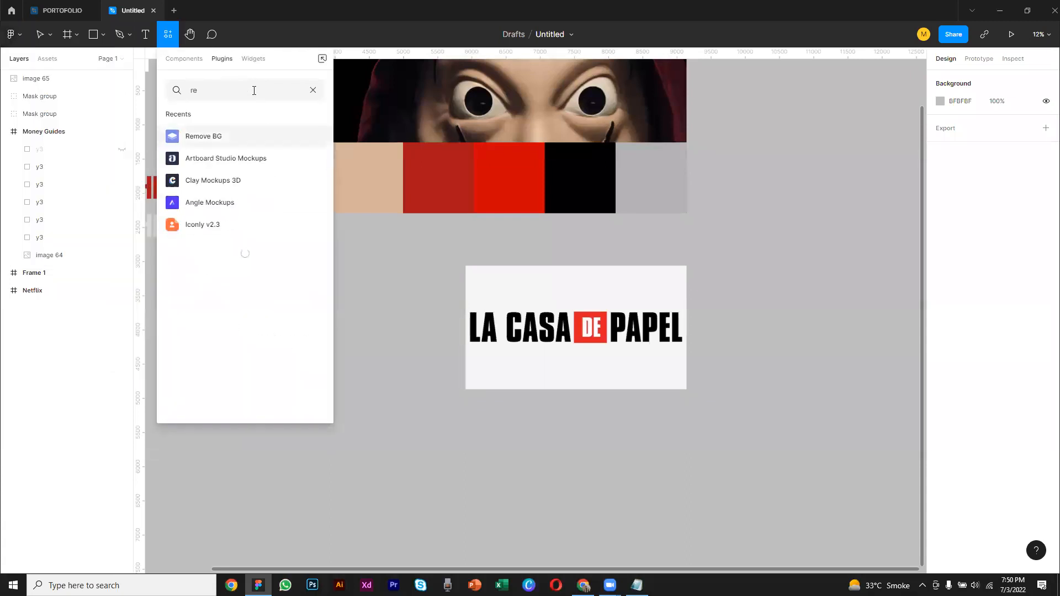
pyautogui.write('move')
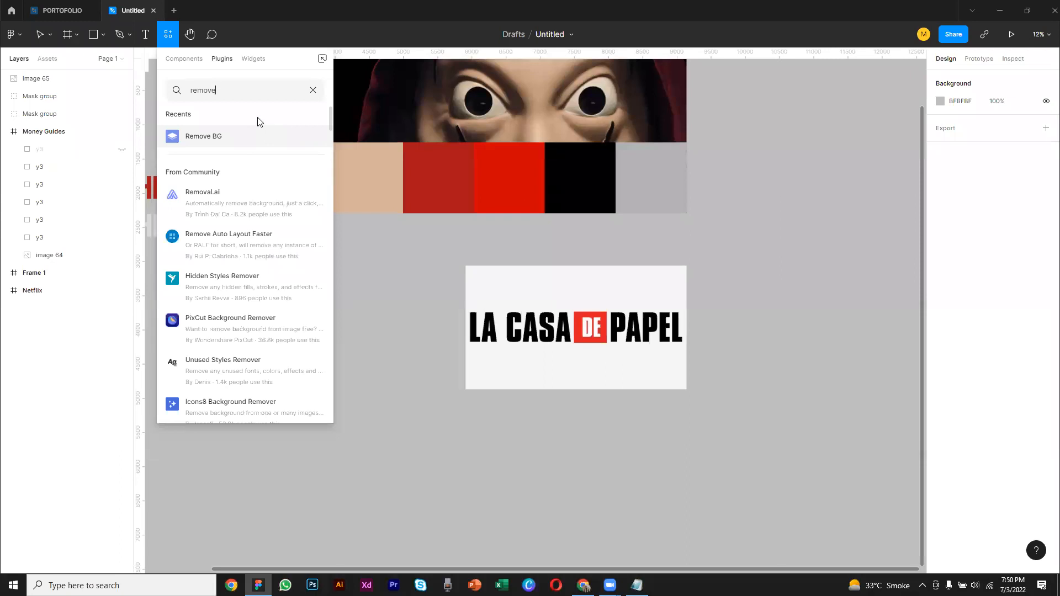
pyautogui.write('bg')
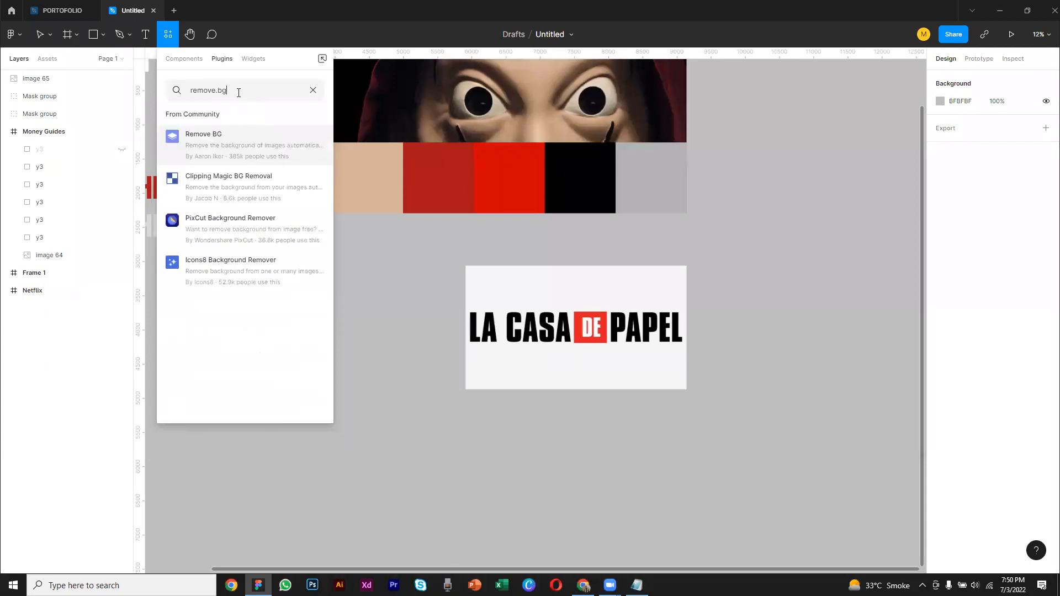
# Open the Remove BG plugin's details and try running it with nothing selected
pyautogui.click(220, 152)
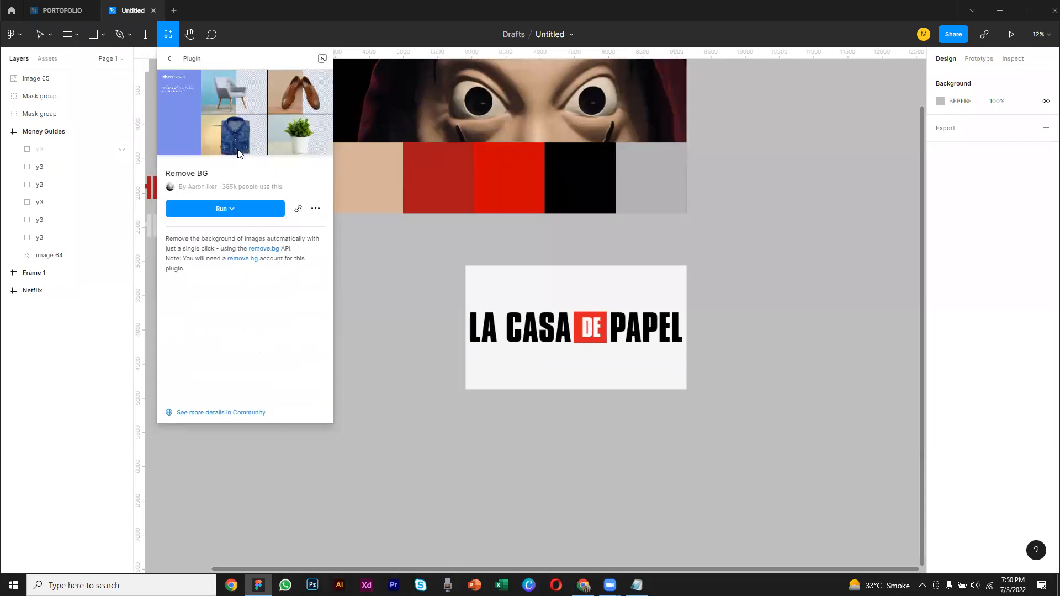
pyautogui.click(253, 208)
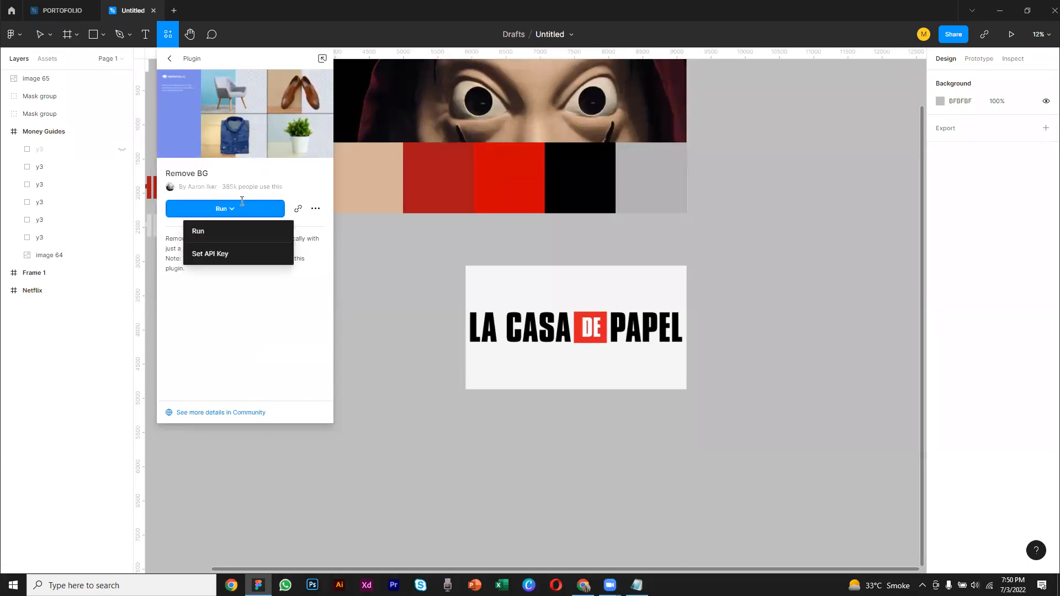
pyautogui.click(206, 231)
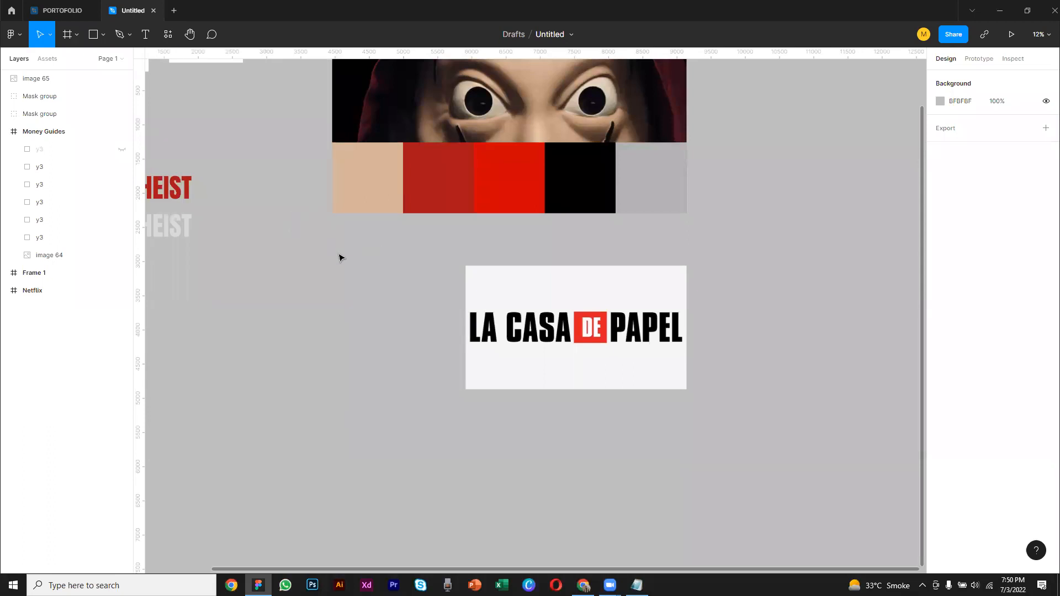
# Remove the white background of the La Casa De Papel image with the Remove BG plugin
pyautogui.moveTo(412, 275); pyautogui.dragTo(395, 291)
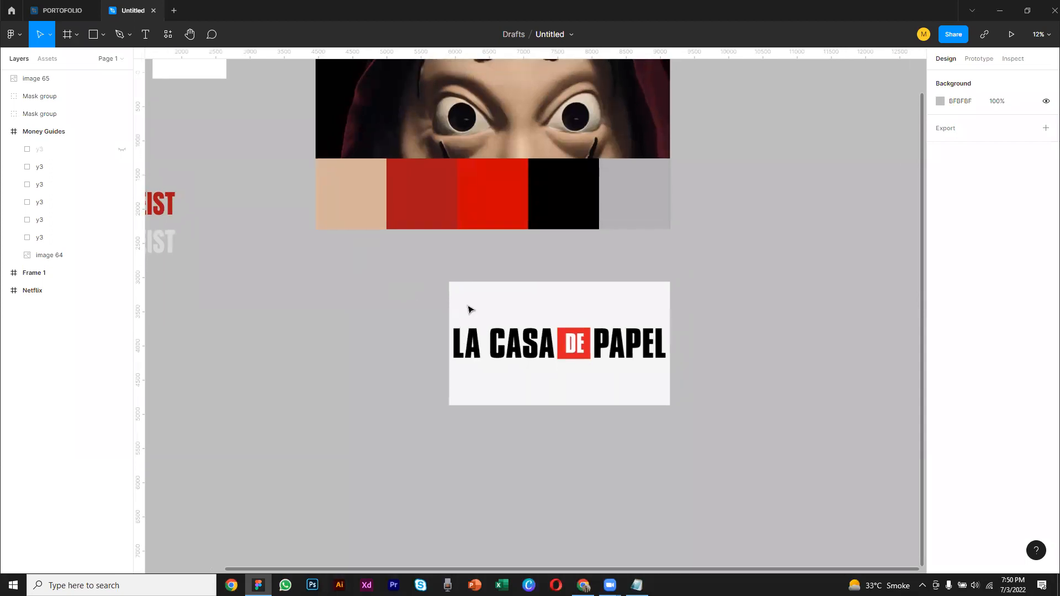
pyautogui.click(504, 310)
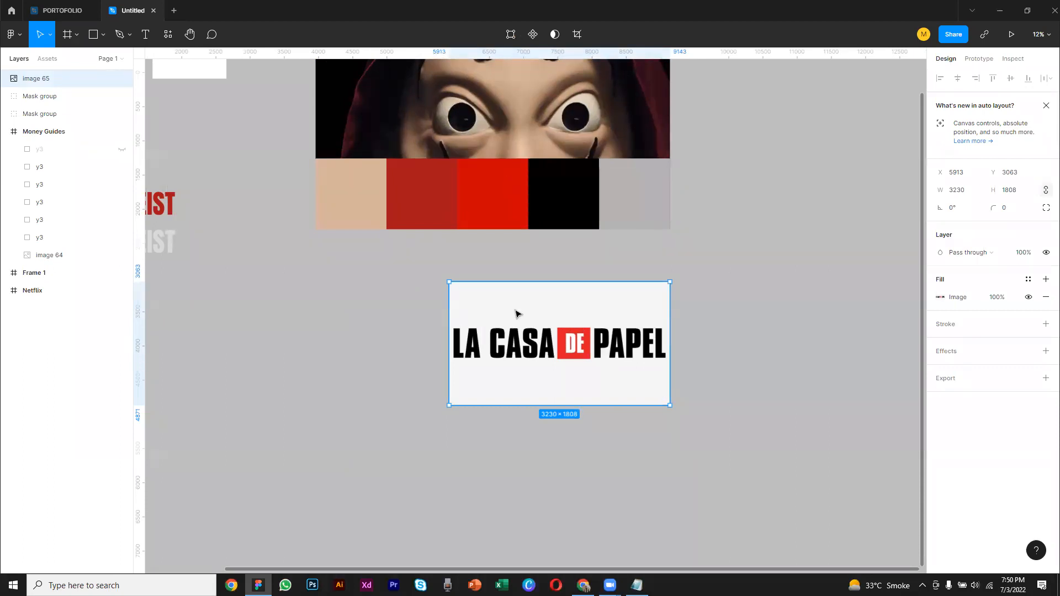
pyautogui.click(13, 35)
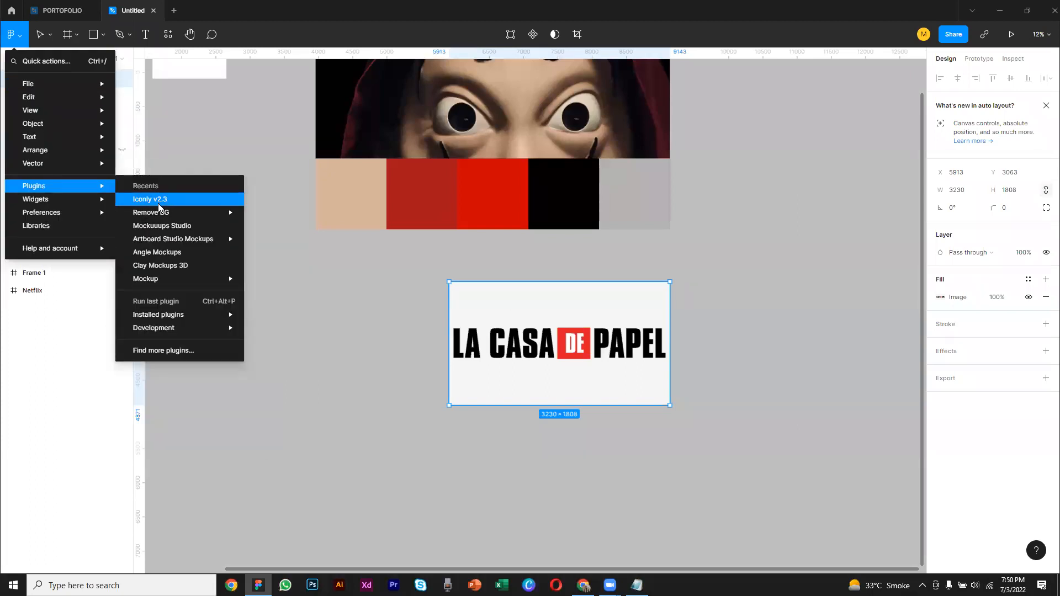
pyautogui.moveTo(165, 216)
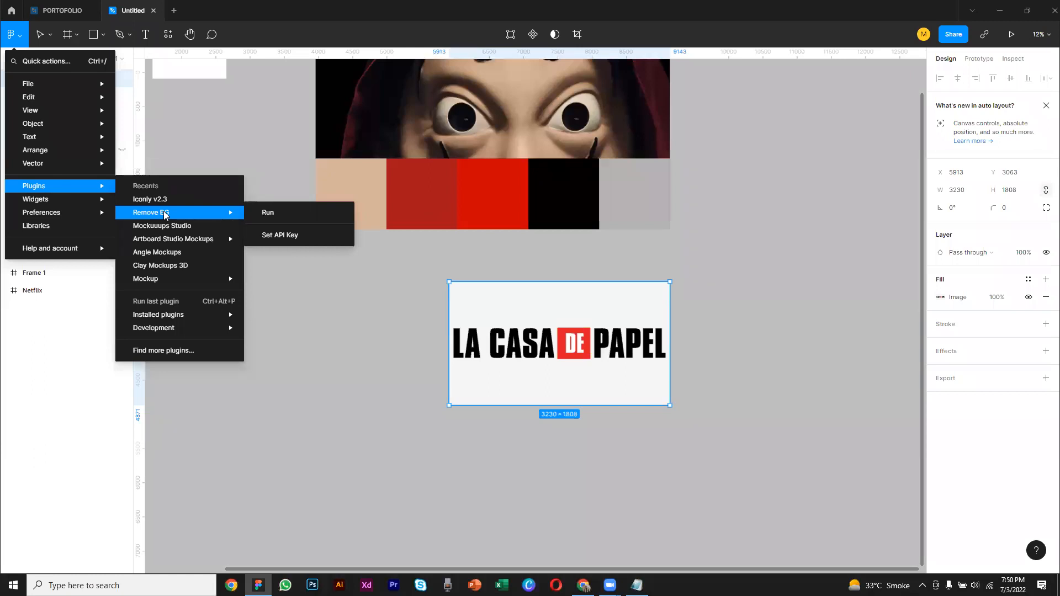
pyautogui.click(281, 213)
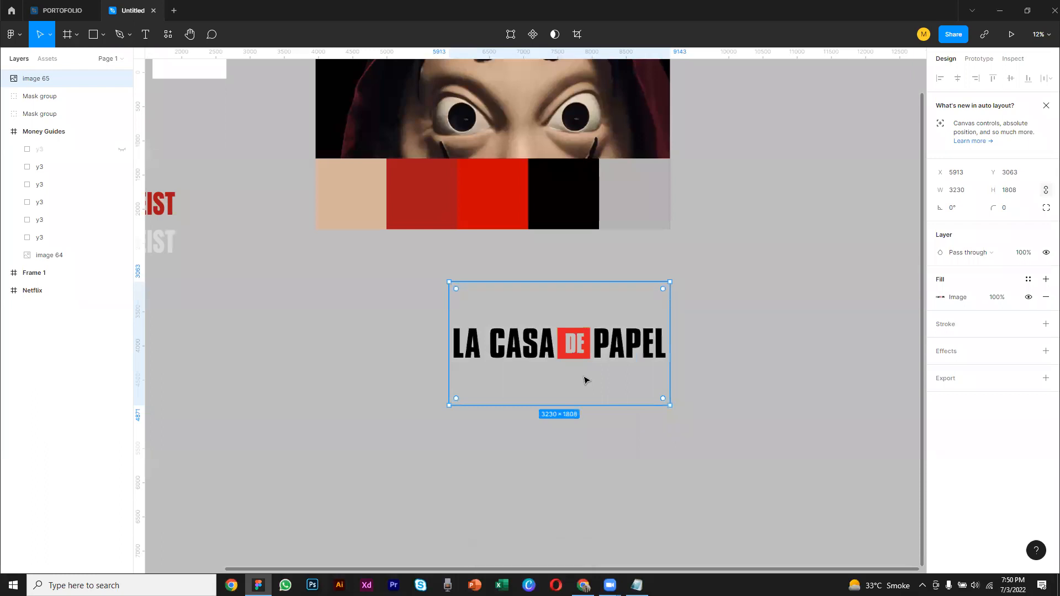
# Move the La Casa De Papel image below the two MONEY HEIST titles, at about X -39, Y 2740
pyautogui.hscroll(-5, 330, 309)
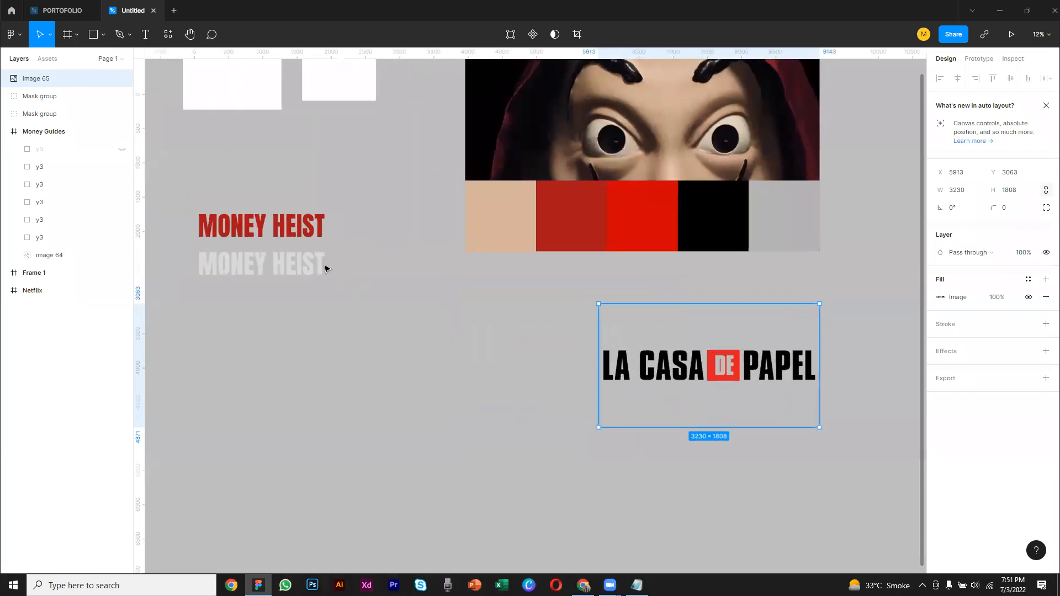
pyautogui.click(303, 232)
pyautogui.moveTo(504, 314); pyautogui.dragTo(483, 247)
pyautogui.moveTo(632, 310); pyautogui.dragTo(279, 340)
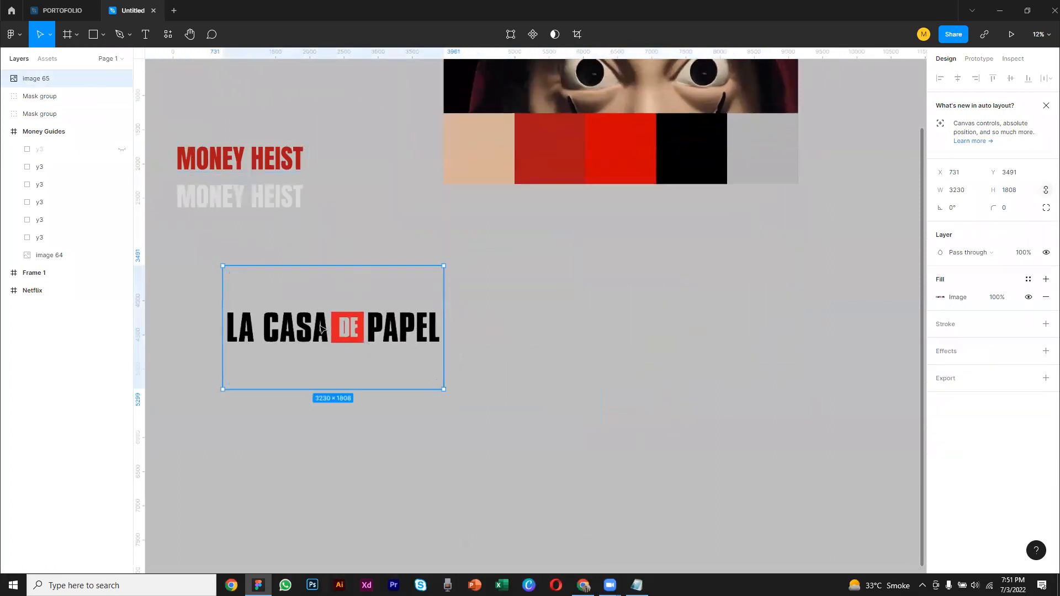
pyautogui.moveTo(411, 353); pyautogui.dragTo(362, 331)
pyautogui.click(440, 336)
pyautogui.scroll(2, 503, 332)
pyautogui.scroll(1, 502, 331)
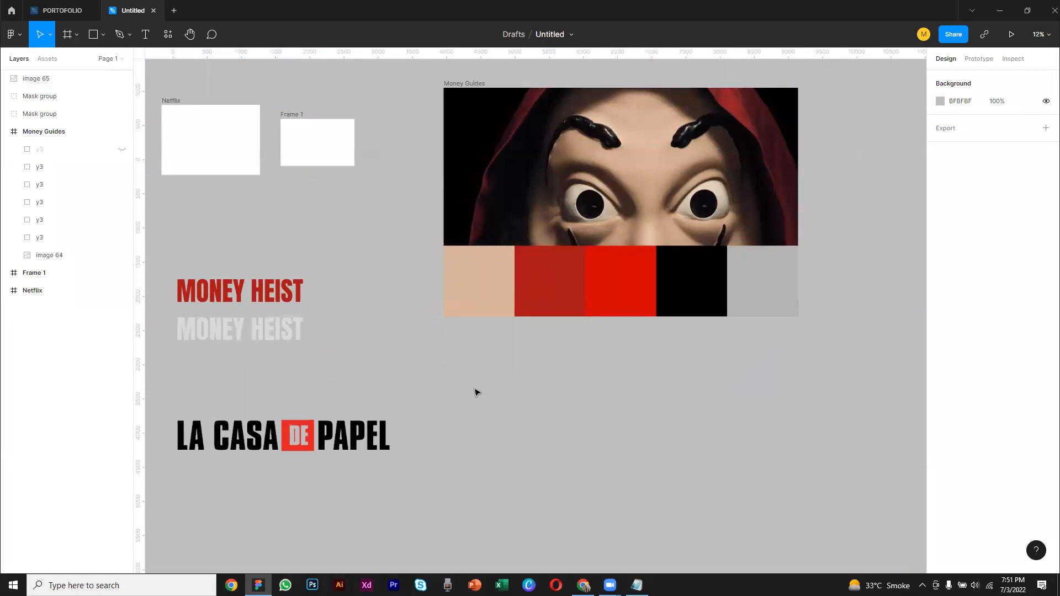
pyautogui.click(370, 422)
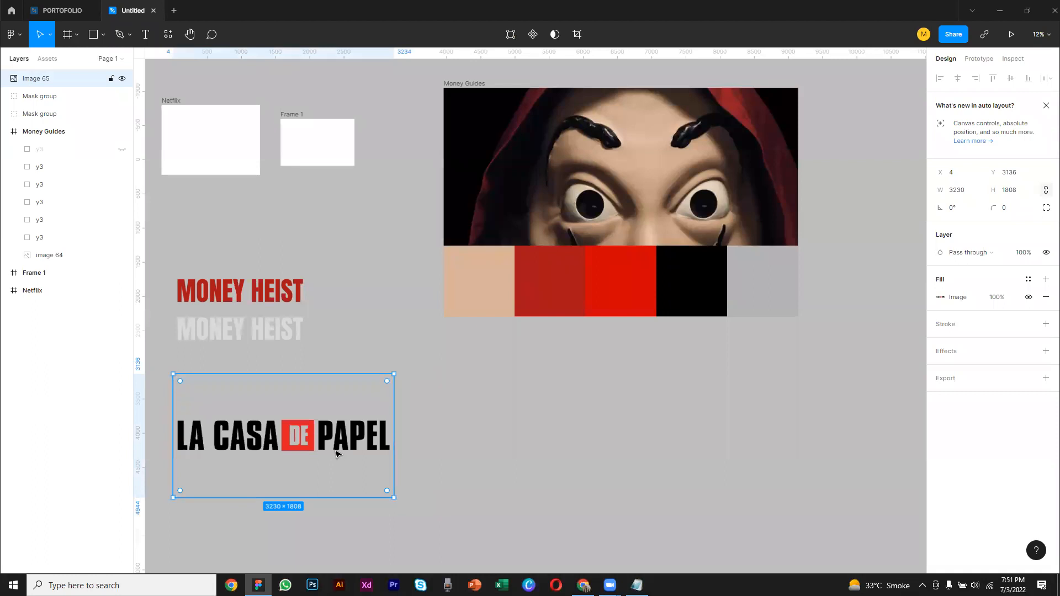
pyautogui.click(422, 438)
pyautogui.click(377, 440)
pyautogui.moveTo(377, 440); pyautogui.dragTo(373, 413)
# Duplicate the La Casa De Papel image and place the copy below the Money Guides frame at about X 4537, Y 2942
pyautogui.rightClick(374, 413)
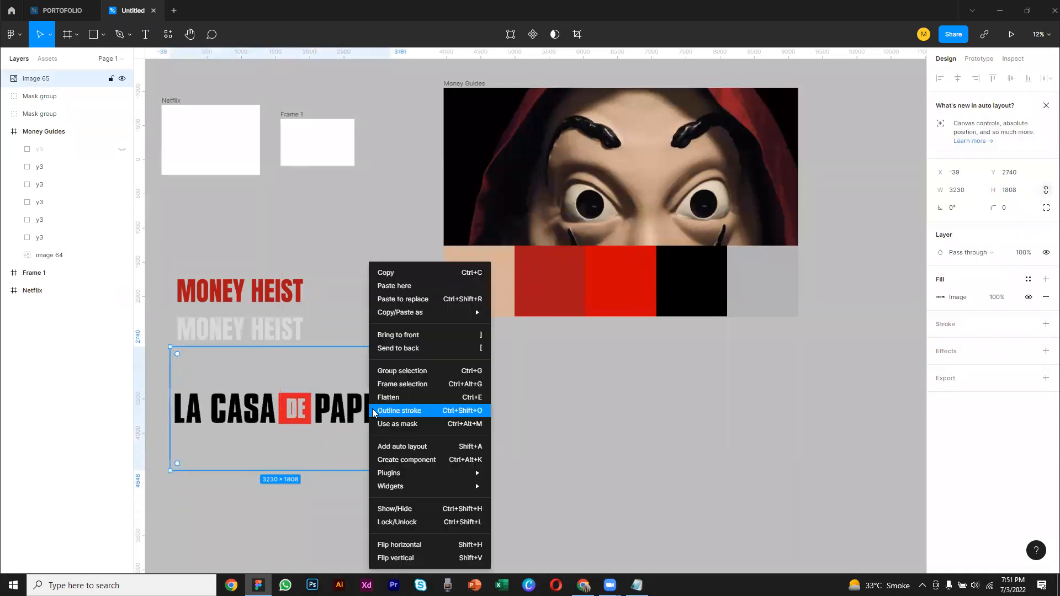
pyautogui.click(395, 272)
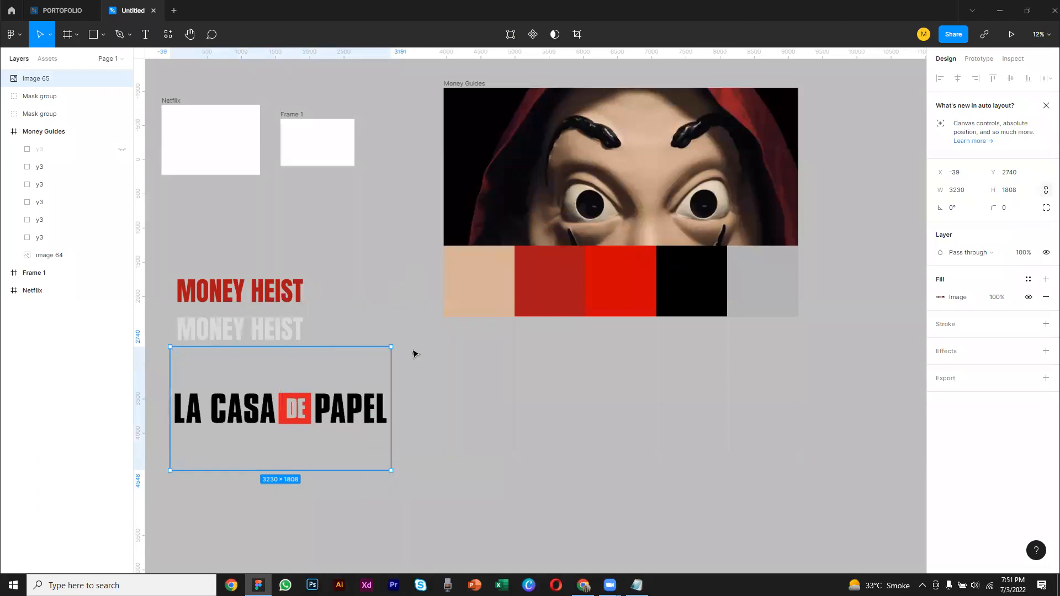
pyautogui.click(472, 396)
pyautogui.rightClick(472, 395)
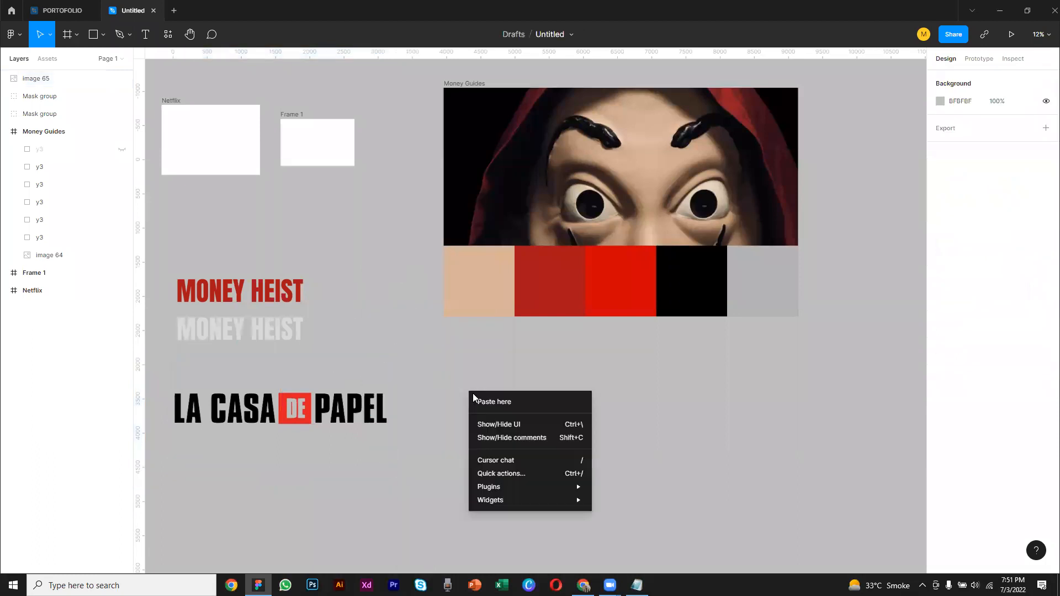
pyautogui.click(503, 403)
pyautogui.moveTo(563, 465); pyautogui.dragTo(557, 420)
pyautogui.click(786, 404)
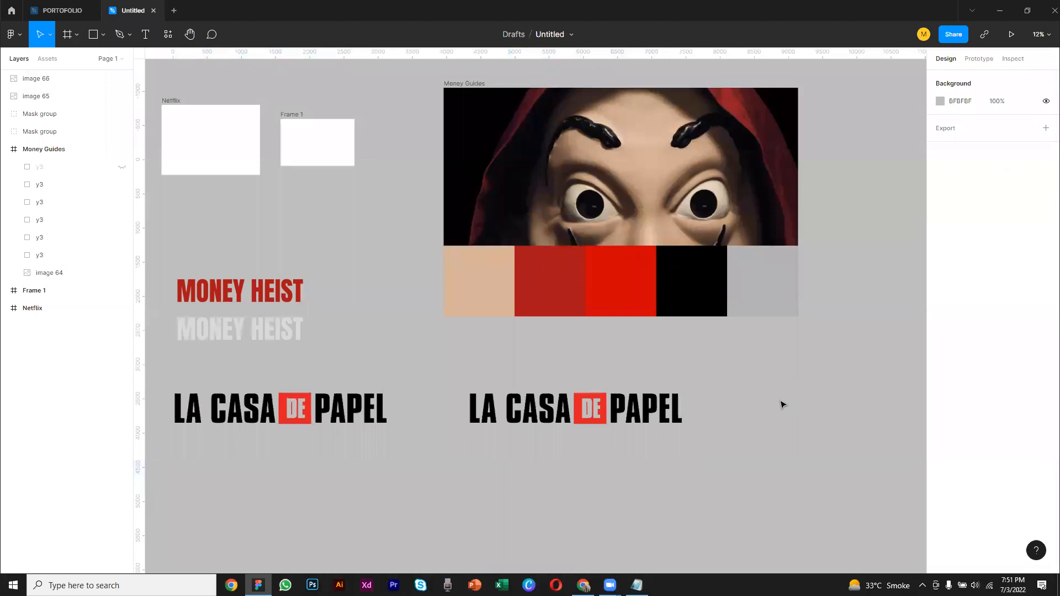
pyautogui.moveTo(637, 415); pyautogui.dragTo(655, 429)
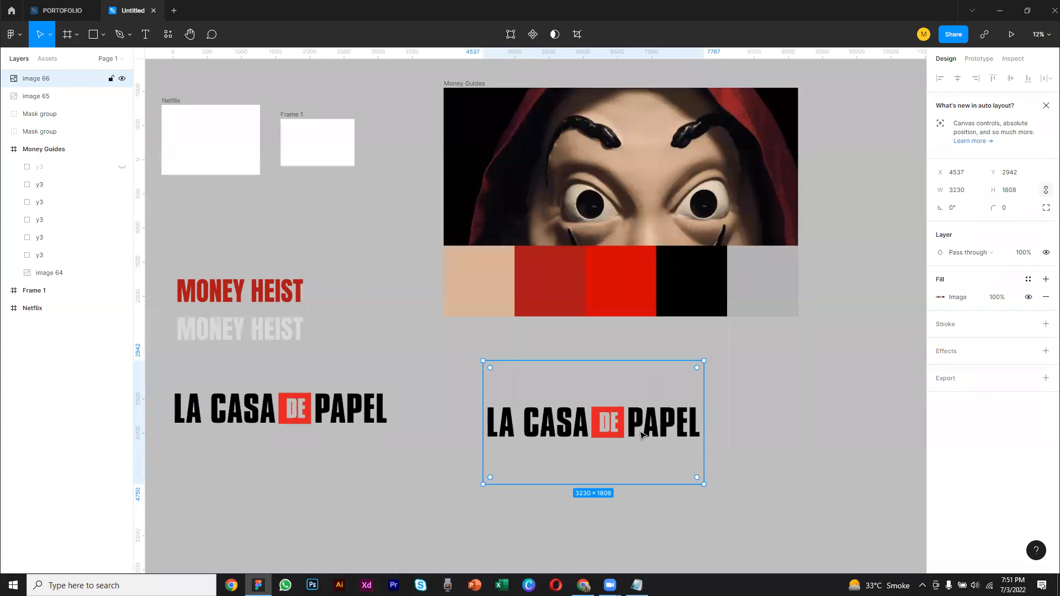
# Draw a rectangle of about 4207 × 2104 that completely covers the duplicated La Casa De Papel image
pyautogui.click(102, 36)
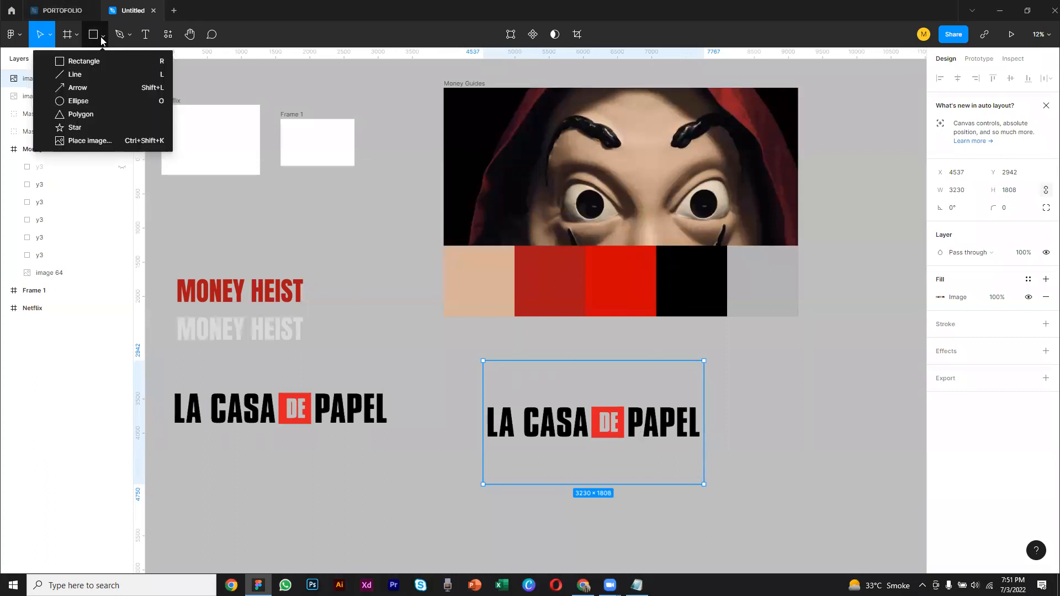
pyautogui.click(89, 62)
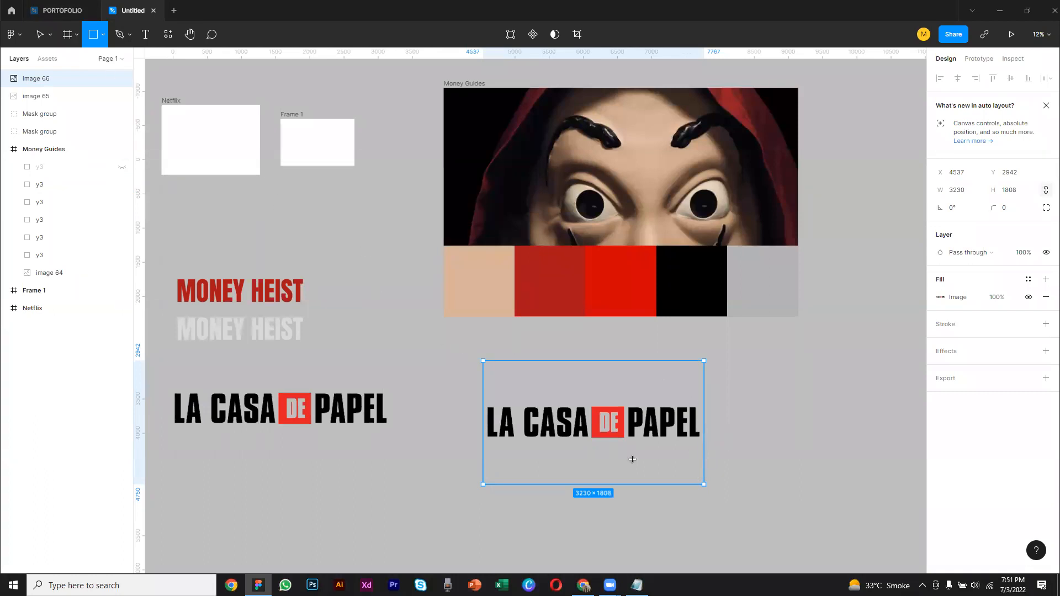
pyautogui.moveTo(454, 348); pyautogui.dragTo(742, 491)
pyautogui.click(770, 420)
pyautogui.moveTo(715, 392); pyautogui.dragTo(577, 407)
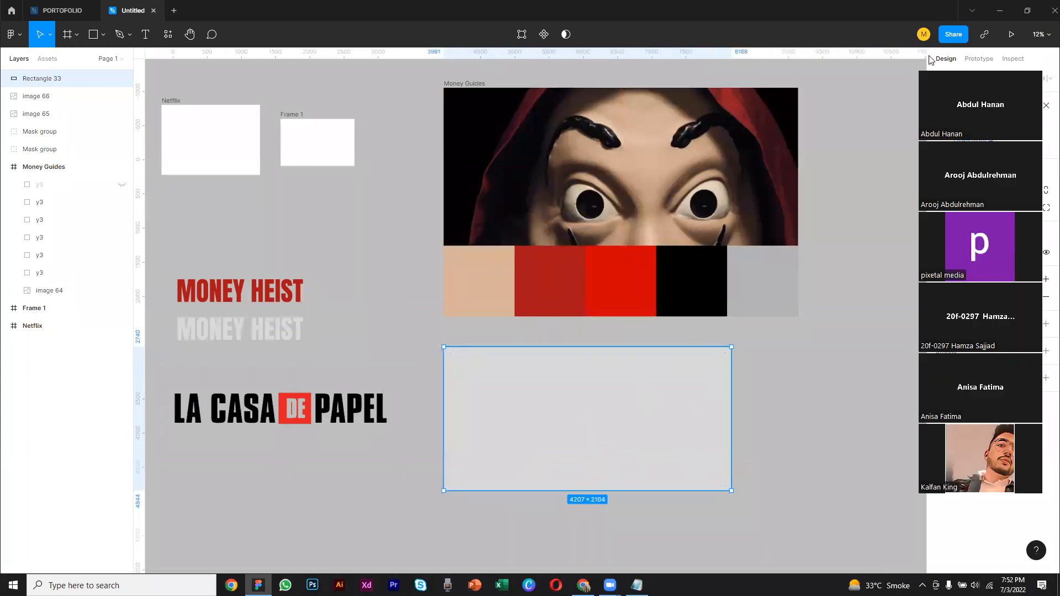
# Mask the rectangle with the duplicated La Casa De Papel image and reposition the logo to about X 4254, Y 2797
pyautogui.moveTo(808, 336); pyautogui.dragTo(411, 501)
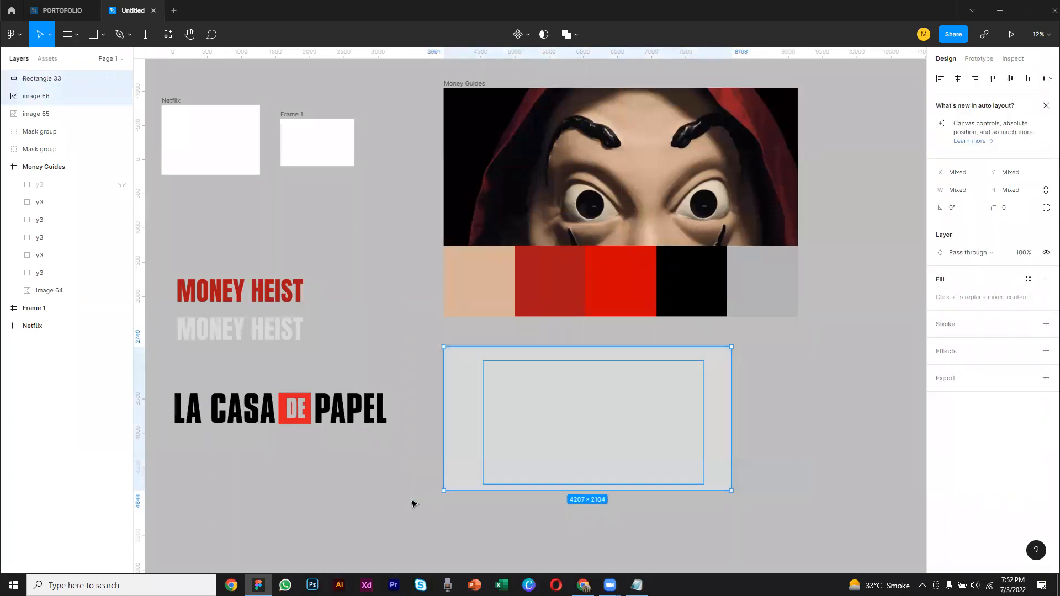
pyautogui.moveTo(791, 335); pyautogui.dragTo(406, 488)
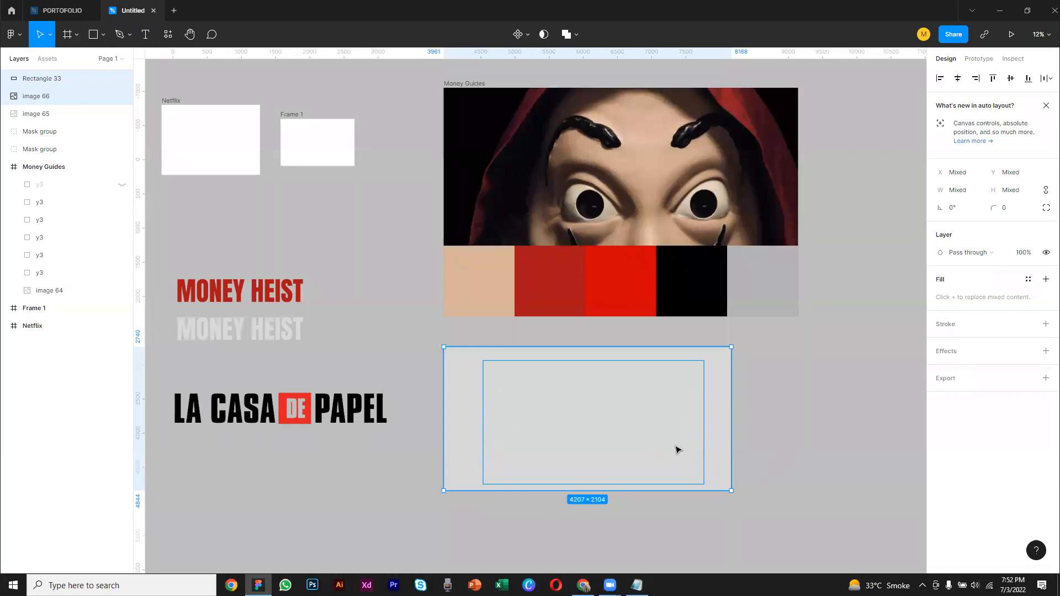
pyautogui.click(542, 35)
pyautogui.doubleClick(574, 411)
pyautogui.moveTo(574, 410); pyautogui.dragTo(593, 429)
pyautogui.click(834, 411)
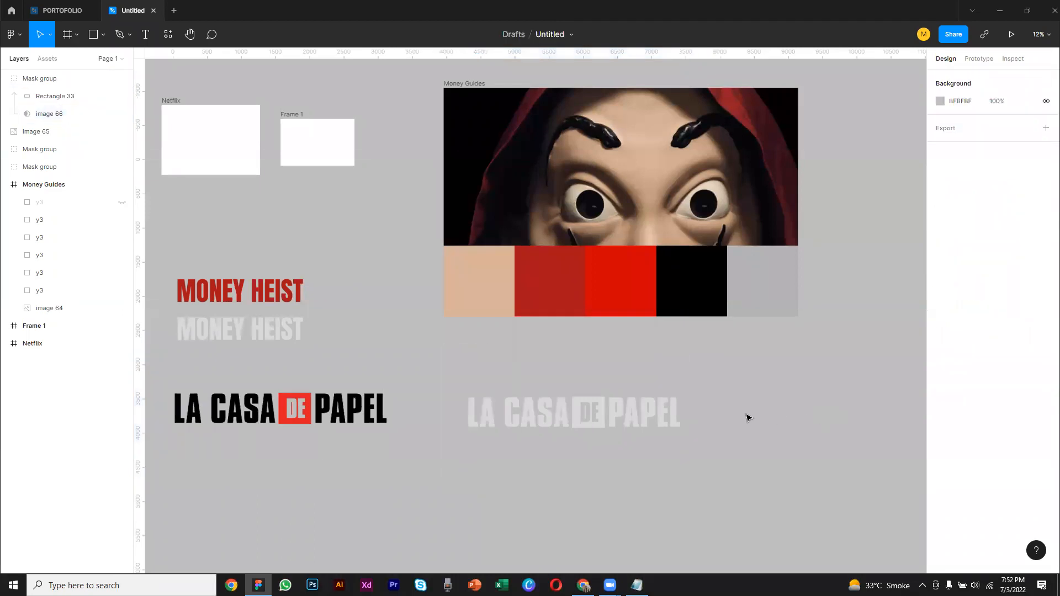
# Recolour the masked La Casa De Papel logo to FF0000 and place it below the black original at about X -39, Y 3564
pyautogui.click(666, 420)
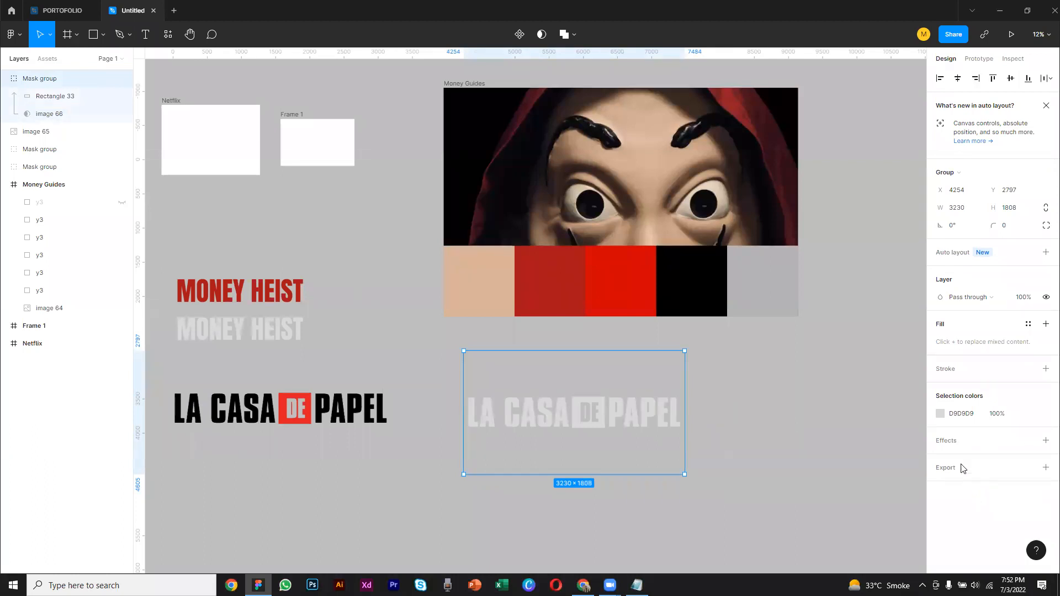
pyautogui.click(940, 414)
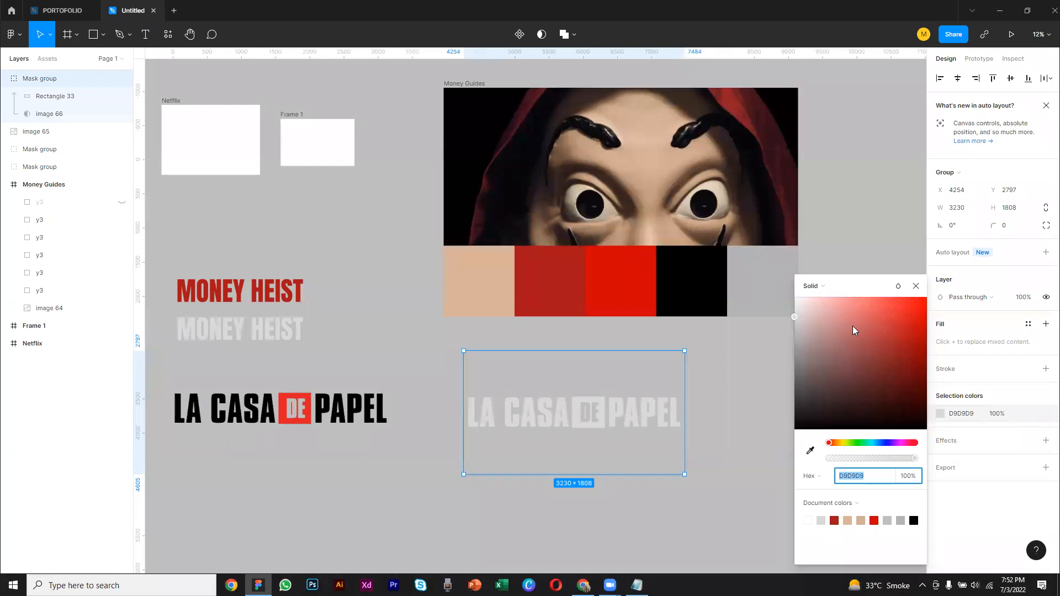
pyautogui.write('FF0000')
pyautogui.press('Return')
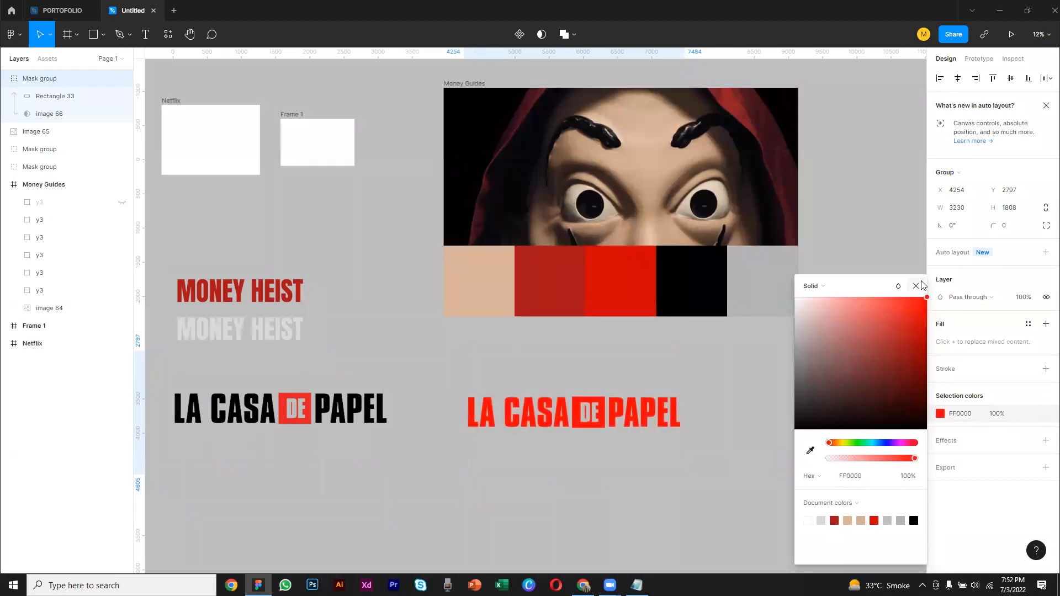
pyautogui.click(921, 285)
pyautogui.moveTo(629, 437); pyautogui.dragTo(339, 472)
# Duplicate the red logo's mask group and place the copy below the Money Guides frame at about X 4489, Y 2987
pyautogui.rightClick(338, 471)
pyautogui.click(374, 252)
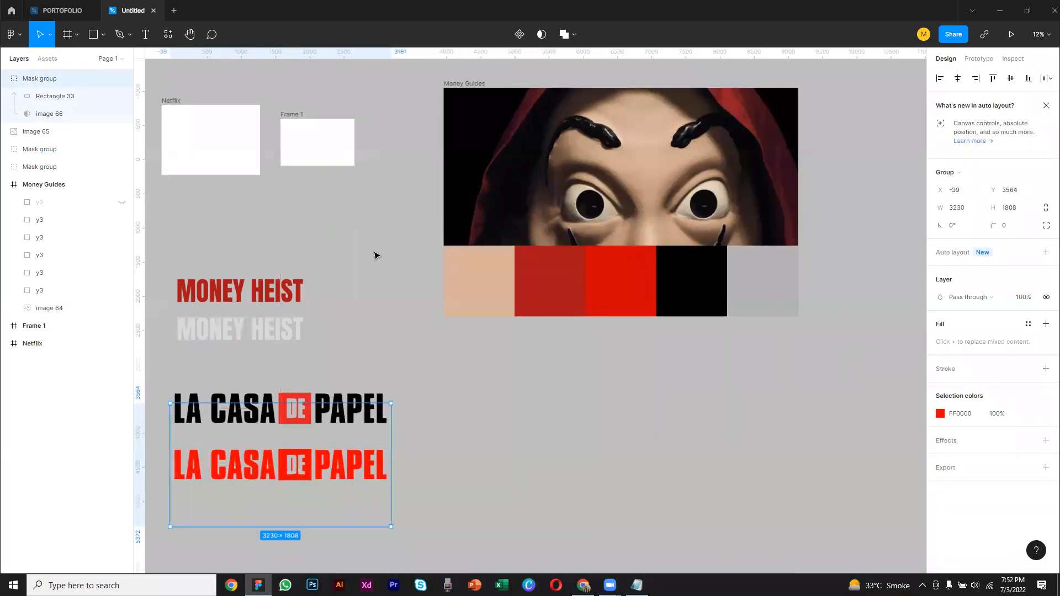
pyautogui.rightClick(493, 384)
pyautogui.click(513, 390)
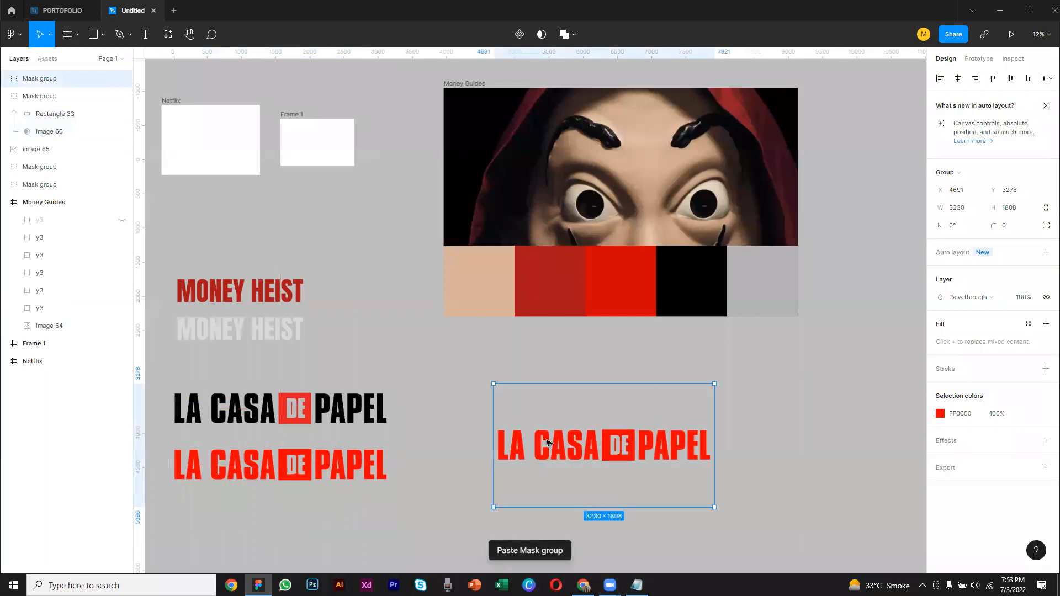
pyautogui.moveTo(547, 444); pyautogui.dragTo(534, 423)
# Recolour the duplicated logo to FFFFFF and place it beside the black original at about X 3472, Y 2740
pyautogui.click(940, 413)
pyautogui.moveTo(859, 379); pyautogui.dragTo(762, 269)
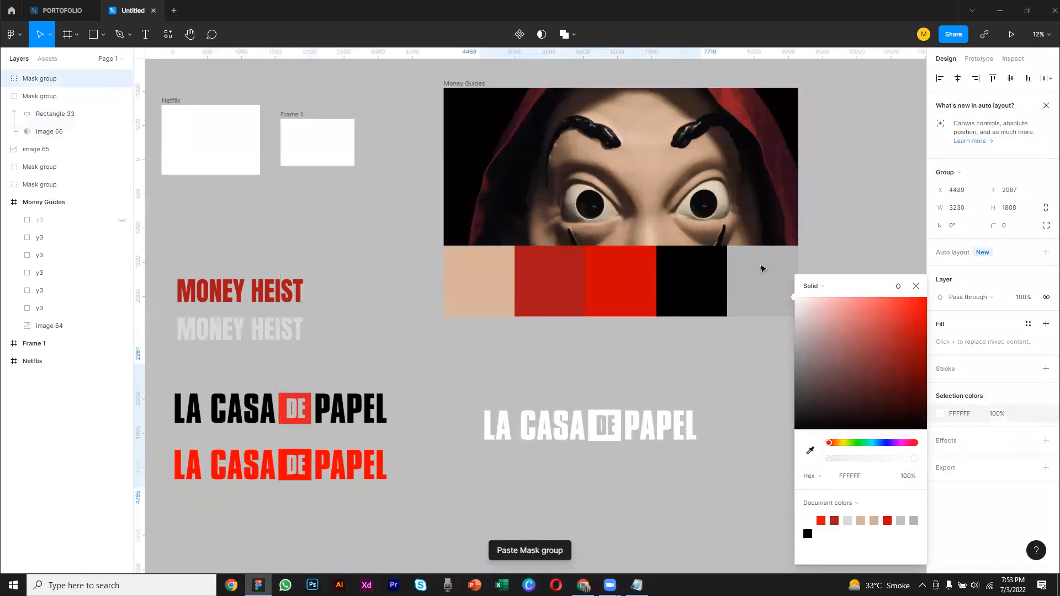
pyautogui.click(726, 436)
pyautogui.moveTo(649, 434); pyautogui.dragTo(581, 417)
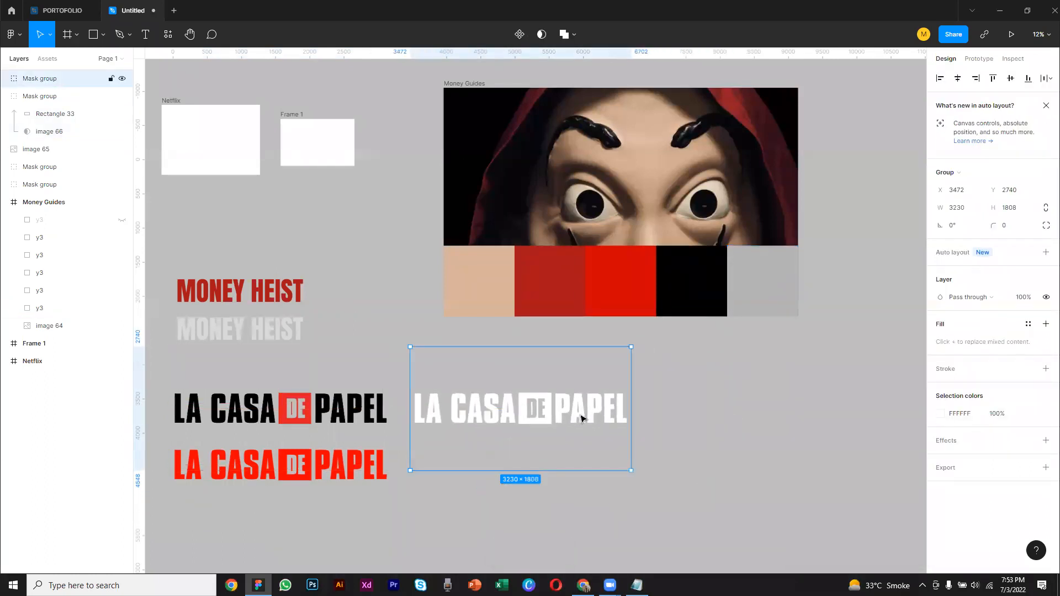
# Paste another copy of the red logo to the right of the white one, at about X 7242, Y 3116
pyautogui.rightClick(574, 418)
pyautogui.click(773, 417)
pyautogui.rightClick(772, 414)
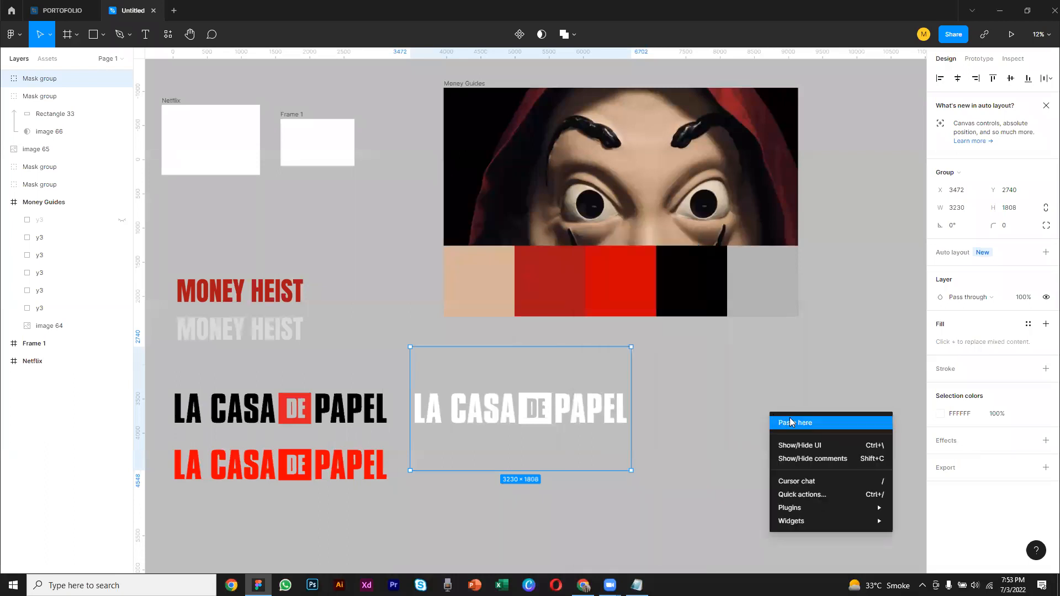
pyautogui.click(790, 423)
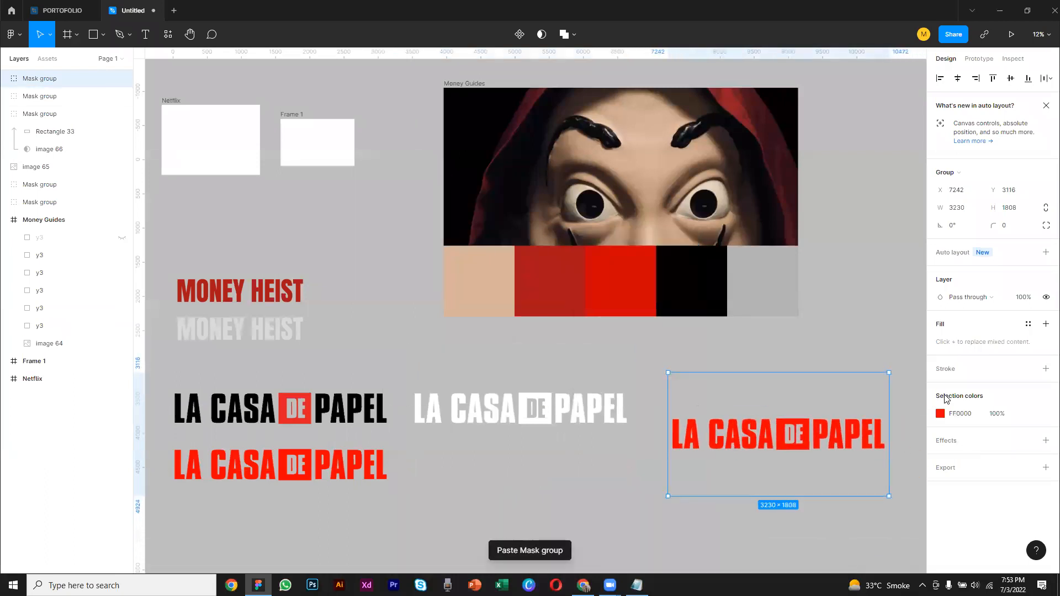
# Recolour the newest logo copy to 00D1FF and place it below the white logo
pyautogui.click(940, 413)
pyautogui.click(878, 444)
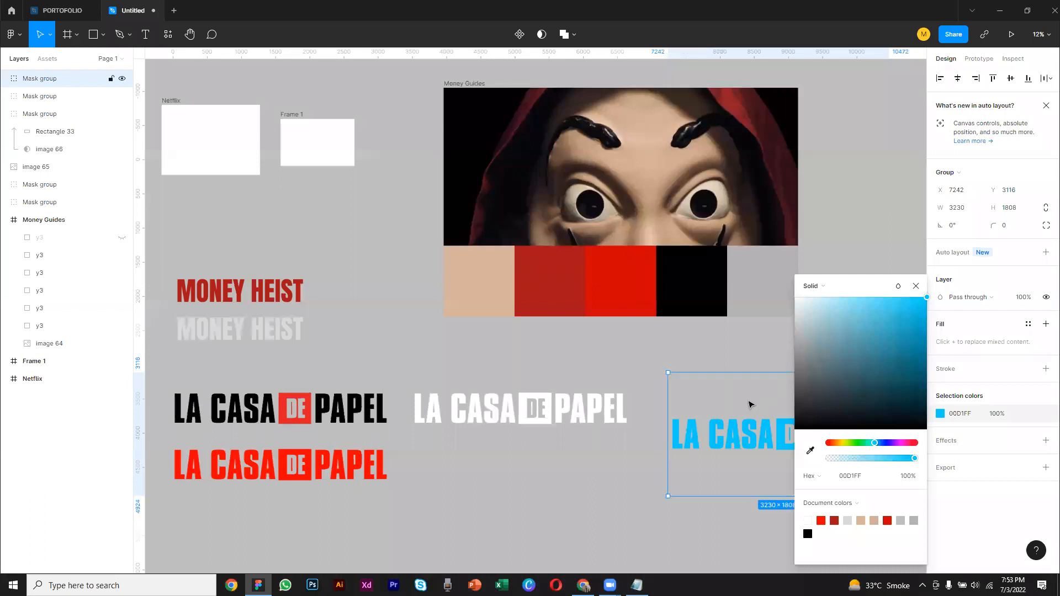
pyautogui.moveTo(684, 456); pyautogui.dragTo(416, 492)
pyautogui.click(693, 445)
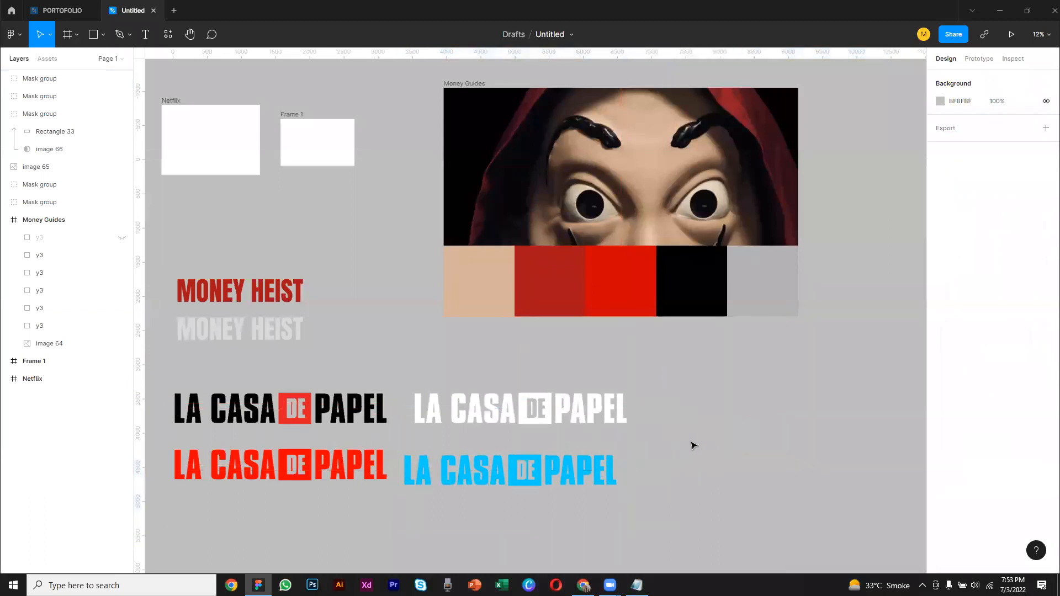
# Move the two MONEY HEIST titles up to about X 169, Y 822, below the Netflix and Frame 1 frames
pyautogui.moveTo(327, 277); pyautogui.dragTo(268, 277)
pyautogui.click(350, 290)
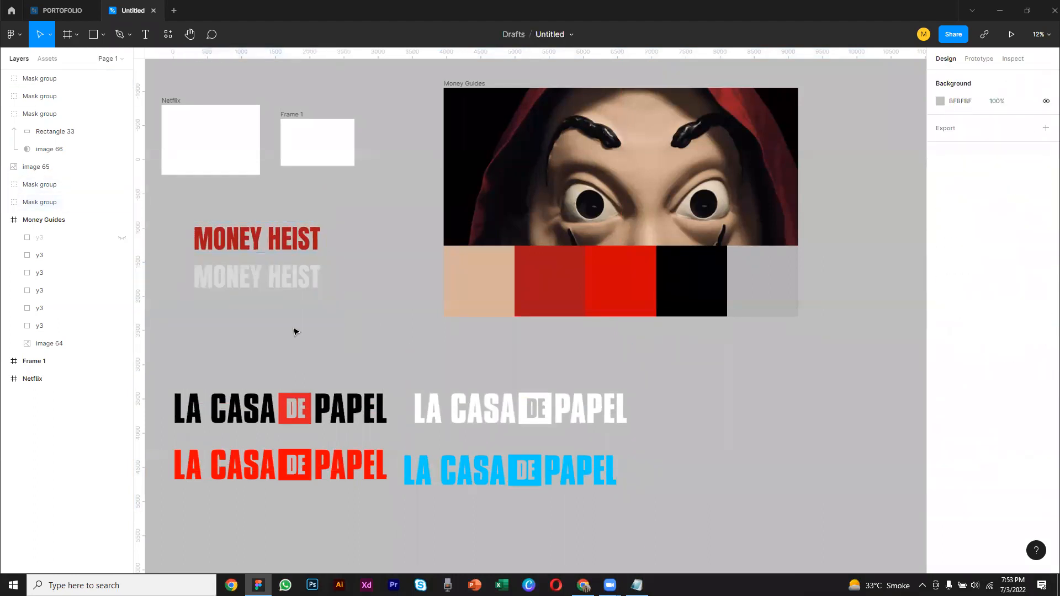
pyautogui.moveTo(345, 205); pyautogui.dragTo(249, 276)
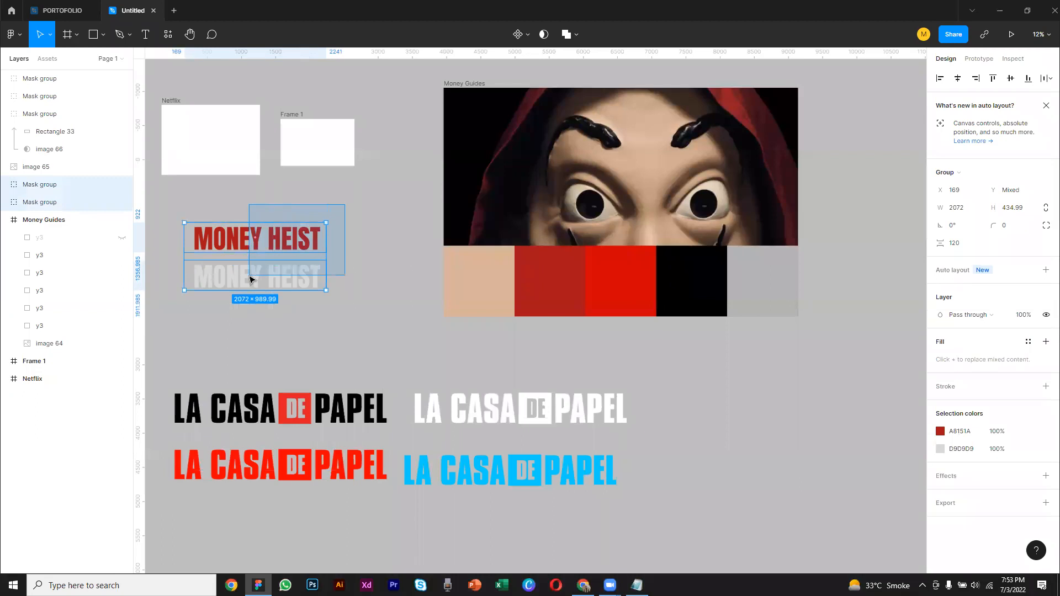
# Delete all four La Casa De Papel logos from the canvas
pyautogui.moveTo(149, 362); pyautogui.dragTo(694, 500)
pyautogui.moveTo(551, 474); pyautogui.dragTo(661, 478)
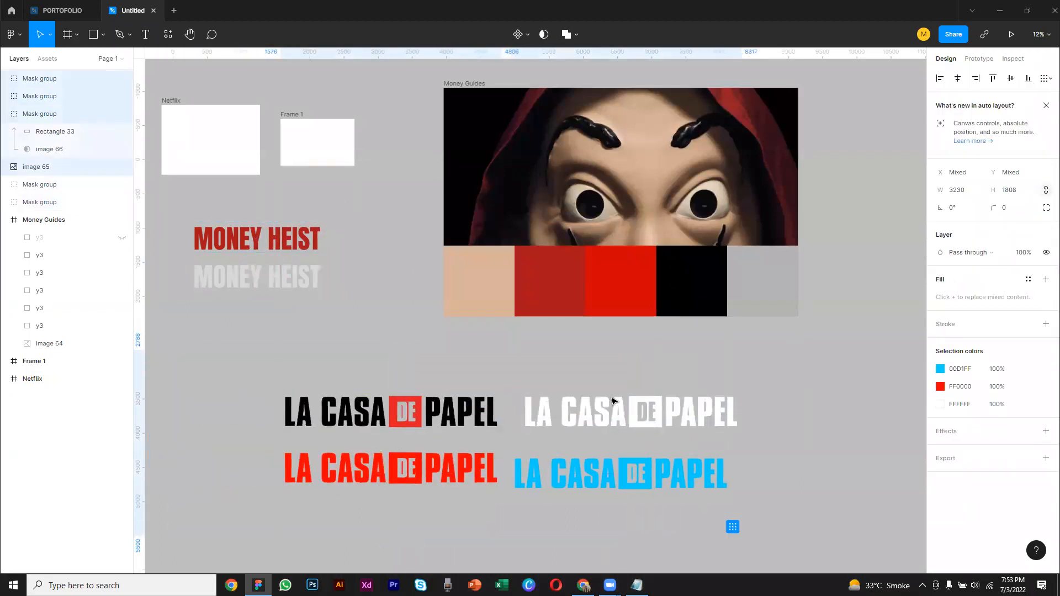
pyautogui.click(877, 422)
pyautogui.moveTo(165, 218); pyautogui.dragTo(324, 295)
pyautogui.moveTo(233, 368); pyautogui.dragTo(789, 525)
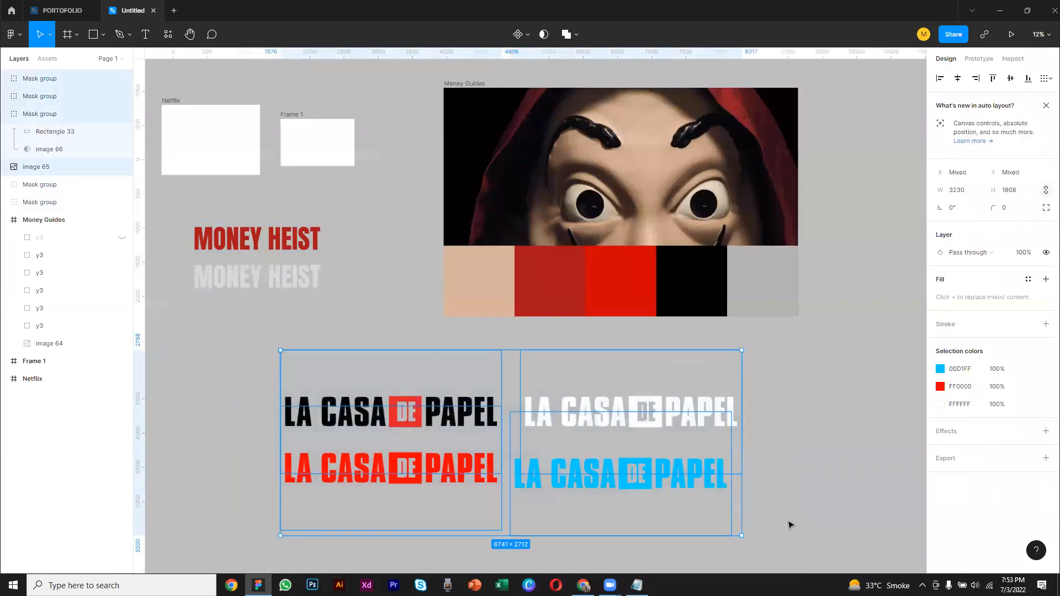
pyautogui.press('Delete')
# Scale both MONEY HEIST titles down to about 431 wide each and place them inside Frame 1
pyautogui.scroll(3, 550, 435)
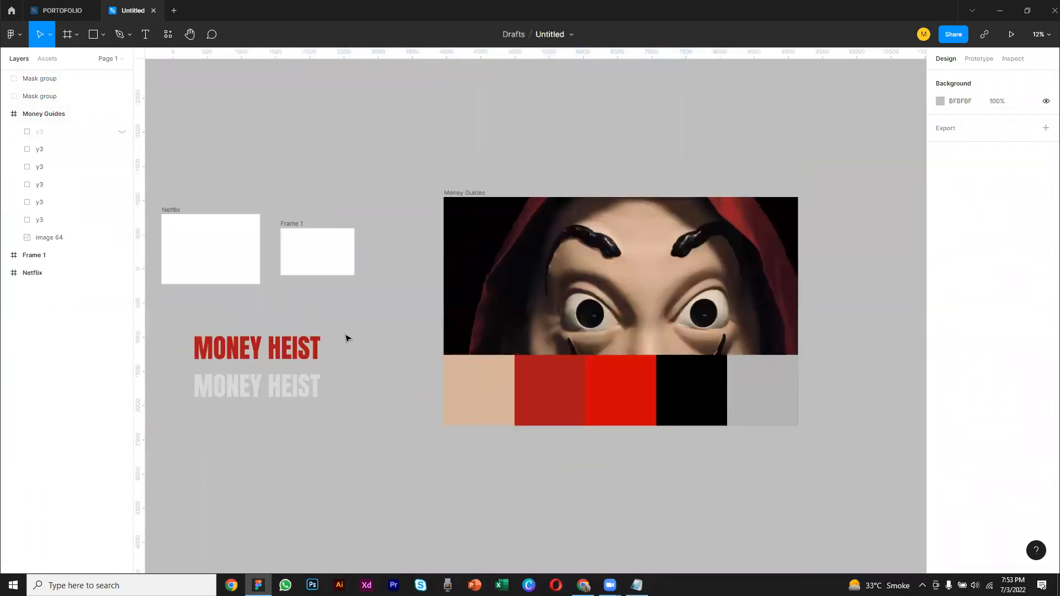
pyautogui.scroll(2, 353, 347)
pyautogui.moveTo(346, 386); pyautogui.dragTo(210, 475)
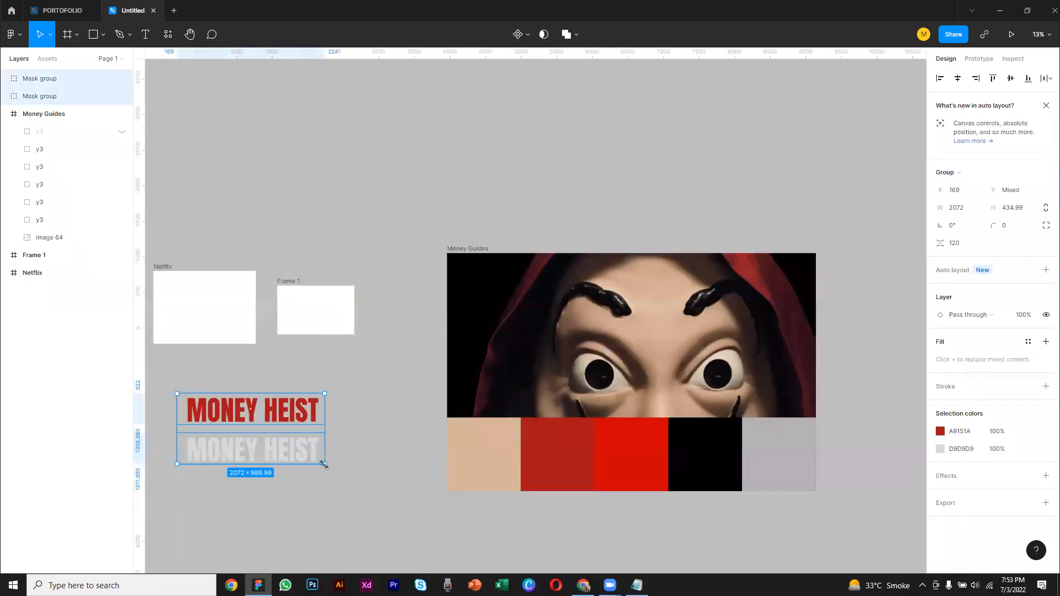
pyautogui.moveTo(324, 465); pyautogui.dragTo(309, 303)
pyautogui.click(334, 350)
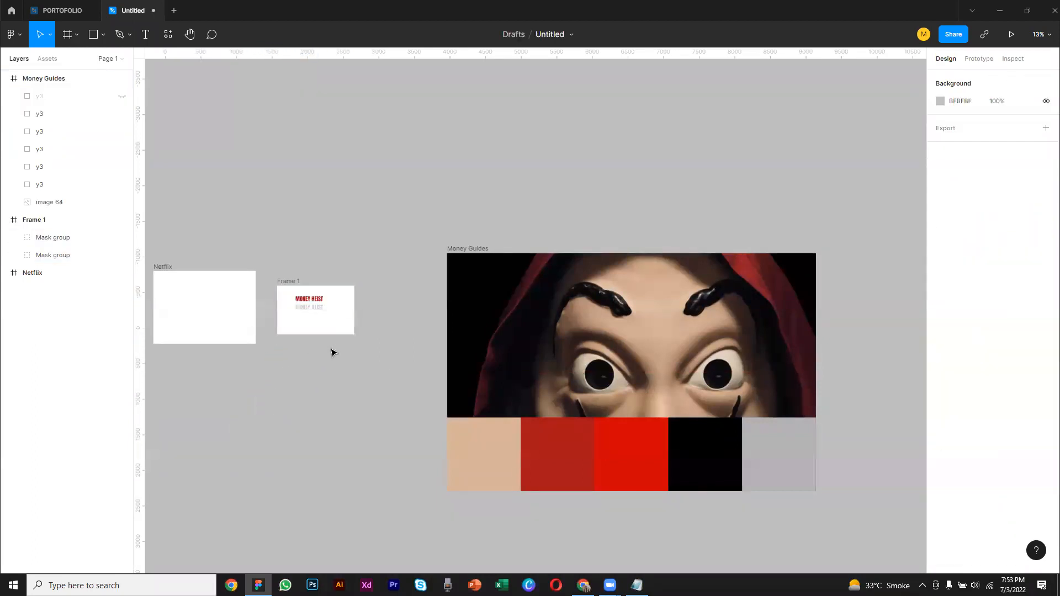
# Move both MONEY HEIST titles to the upper-left area of Frame 1, at X 40
pyautogui.scroll(10, 308, 333)
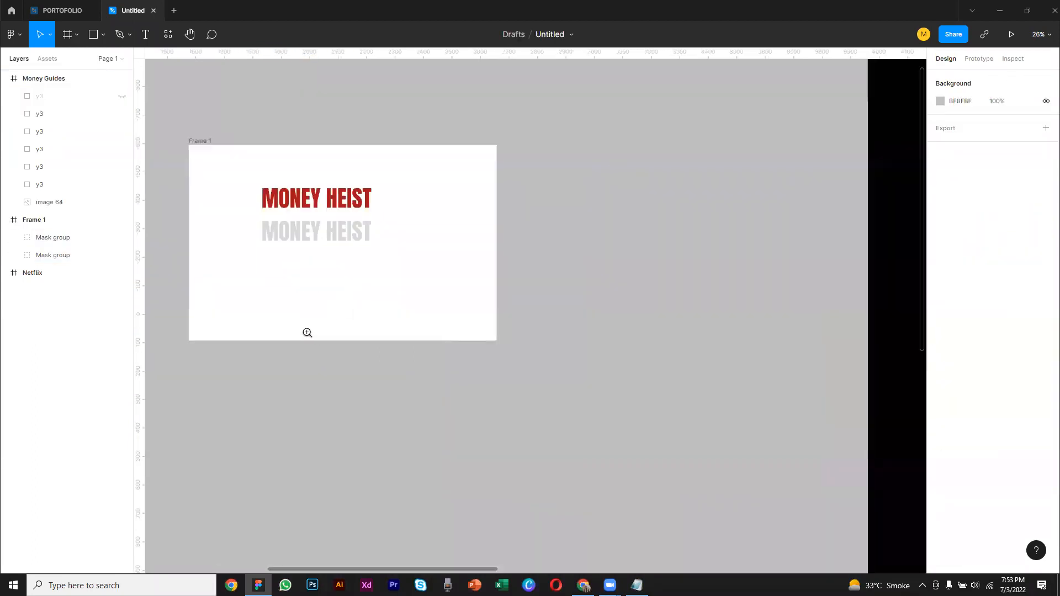
pyautogui.moveTo(326, 272); pyautogui.dragTo(488, 426)
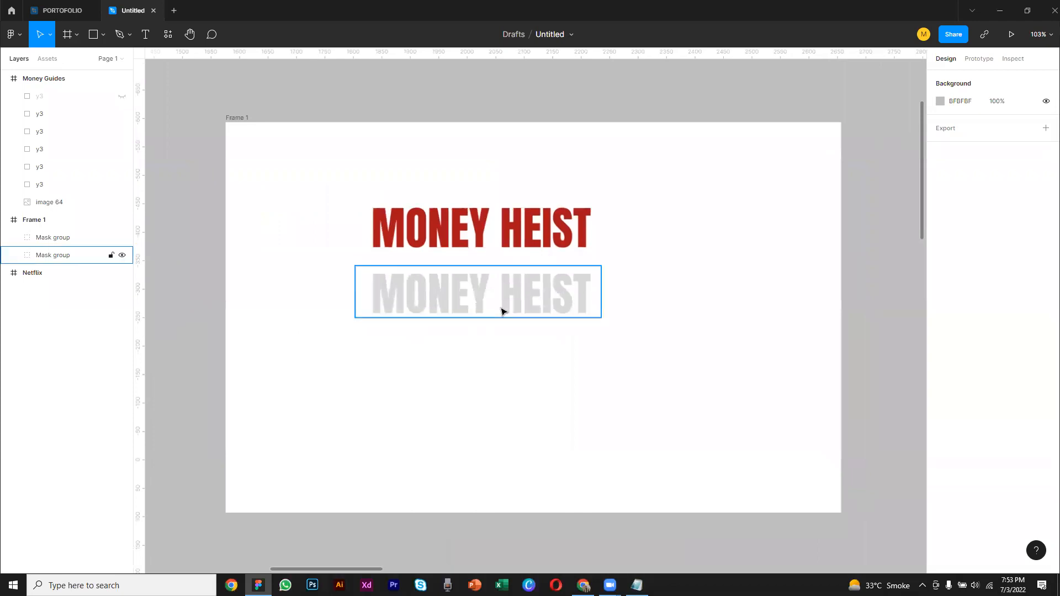
pyautogui.moveTo(667, 183); pyautogui.dragTo(425, 243)
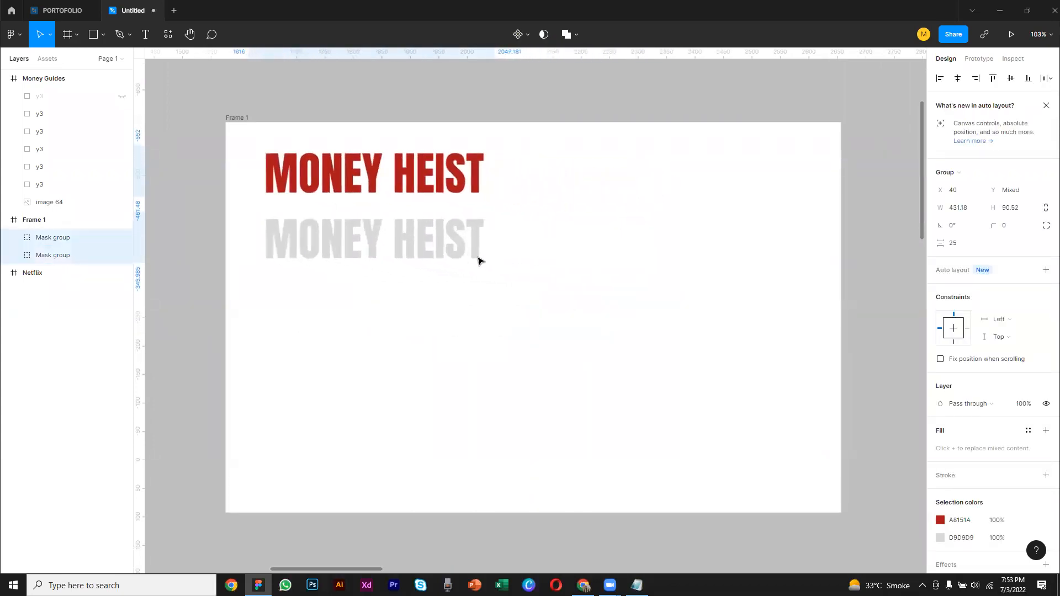
pyautogui.click(521, 267)
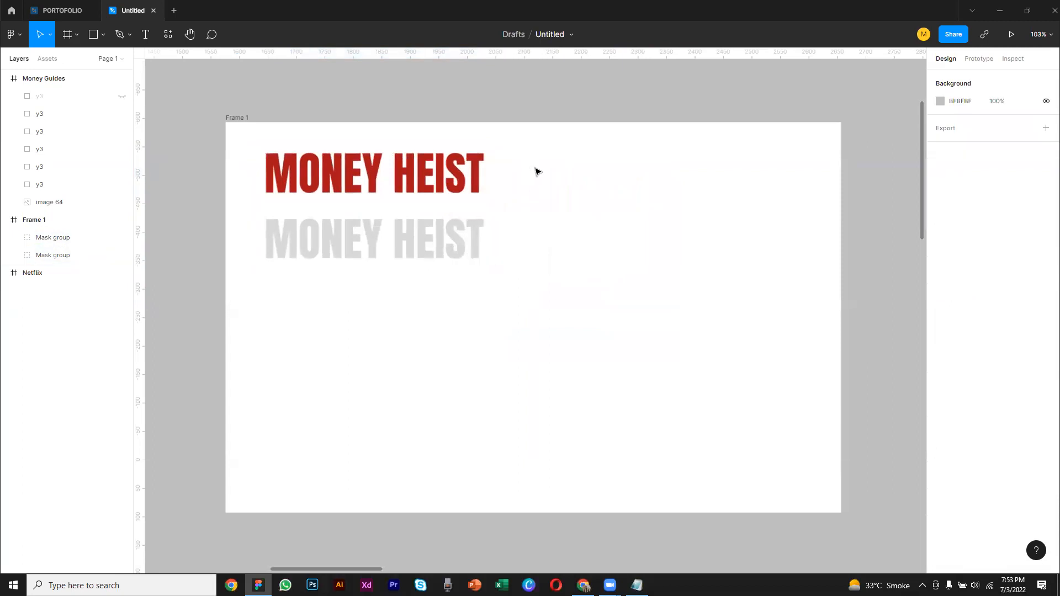
pyautogui.scroll(-3, 570, 239)
pyautogui.scroll(1, 570, 238)
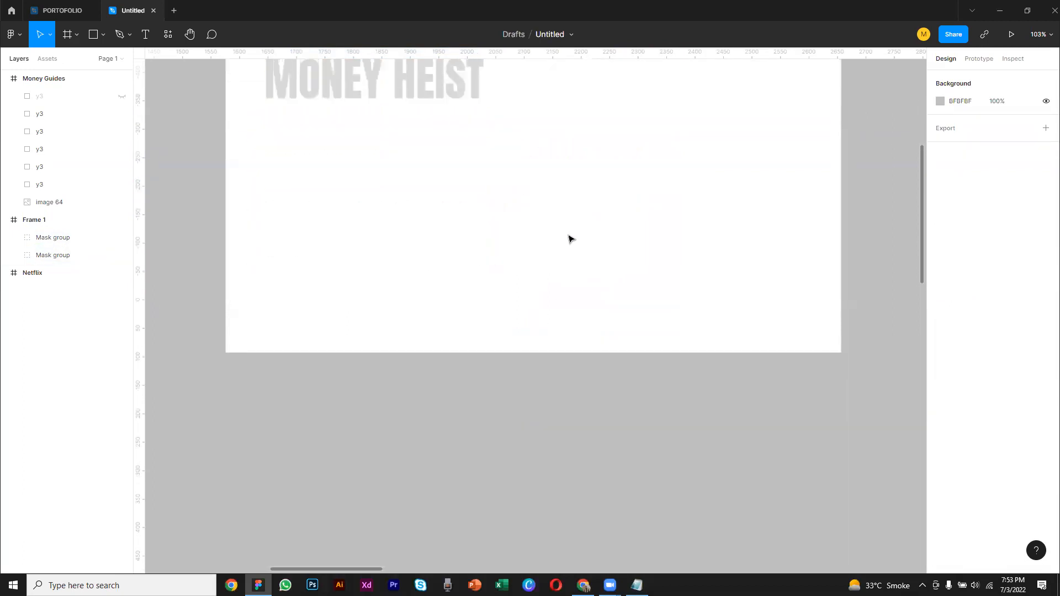
pyautogui.scroll(-5, 570, 238)
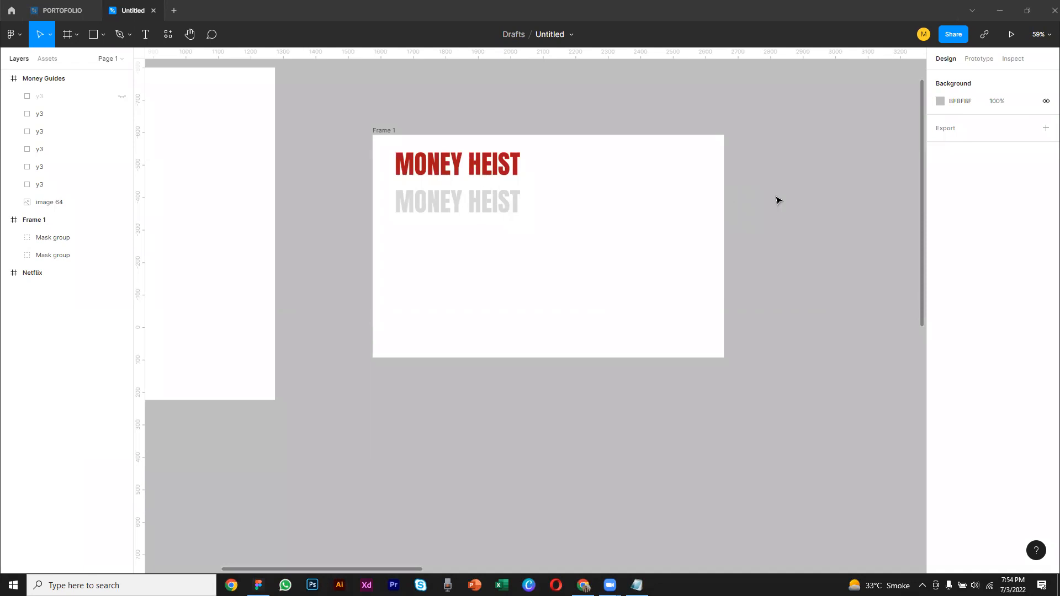
pyautogui.scroll(1, 776, 200)
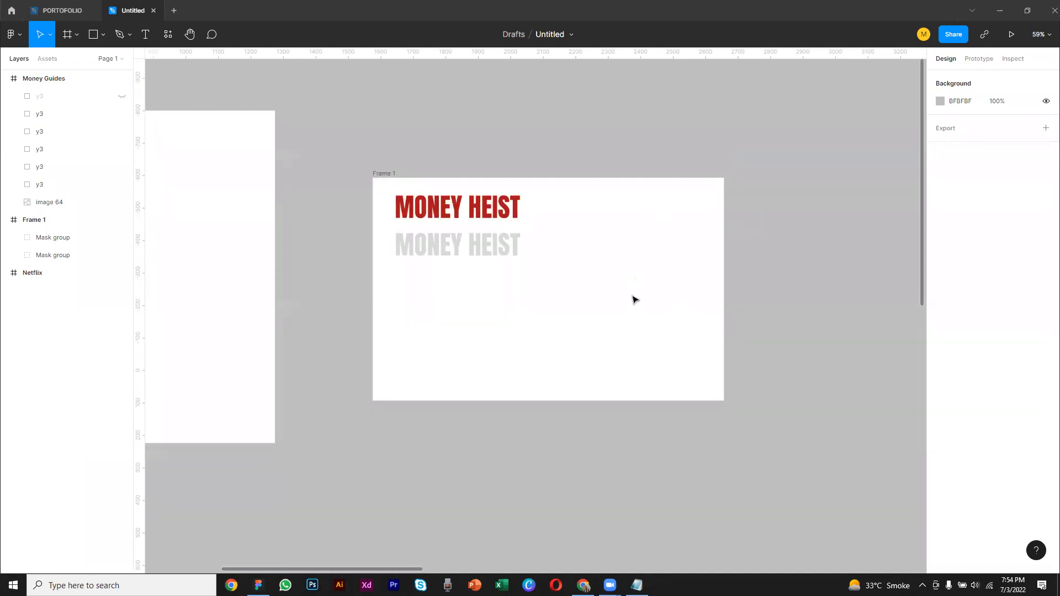
pyautogui.scroll(-3, 596, 296)
# Move the mask image out of the Money Guides frame to the empty canvas right of it, at X 10113, Y -4365
pyautogui.moveTo(736, 347); pyautogui.dragTo(351, 292)
pyautogui.click(608, 414)
pyautogui.moveTo(861, 348); pyautogui.dragTo(325, 255)
pyautogui.click(540, 220)
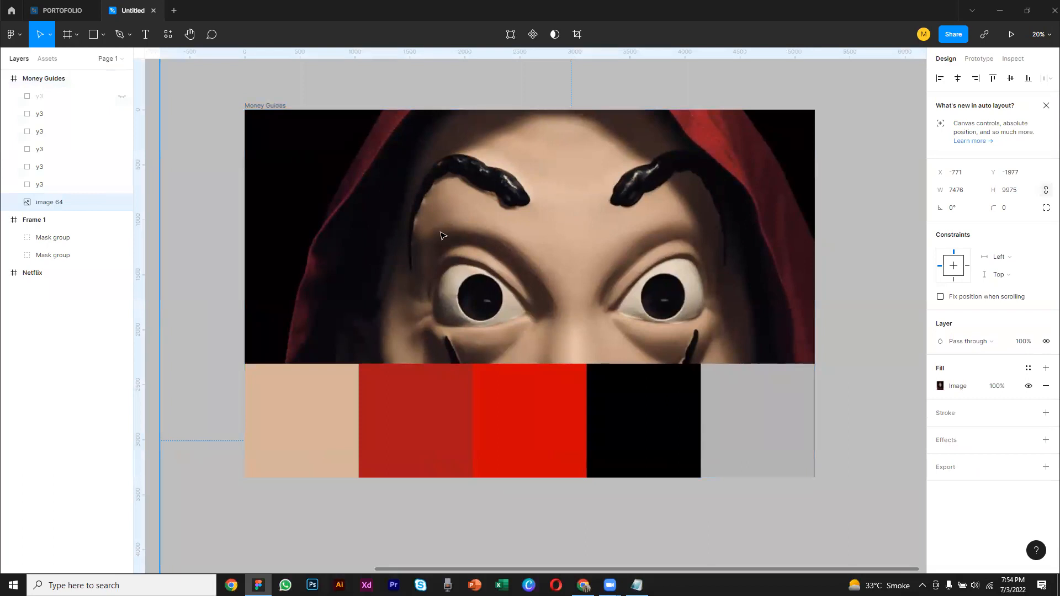
pyautogui.moveTo(440, 236); pyautogui.dragTo(499, 229)
pyautogui.doubleClick(688, 214)
pyautogui.moveTo(563, 248); pyautogui.dragTo(883, 201)
pyautogui.scroll(-5, 700, 221)
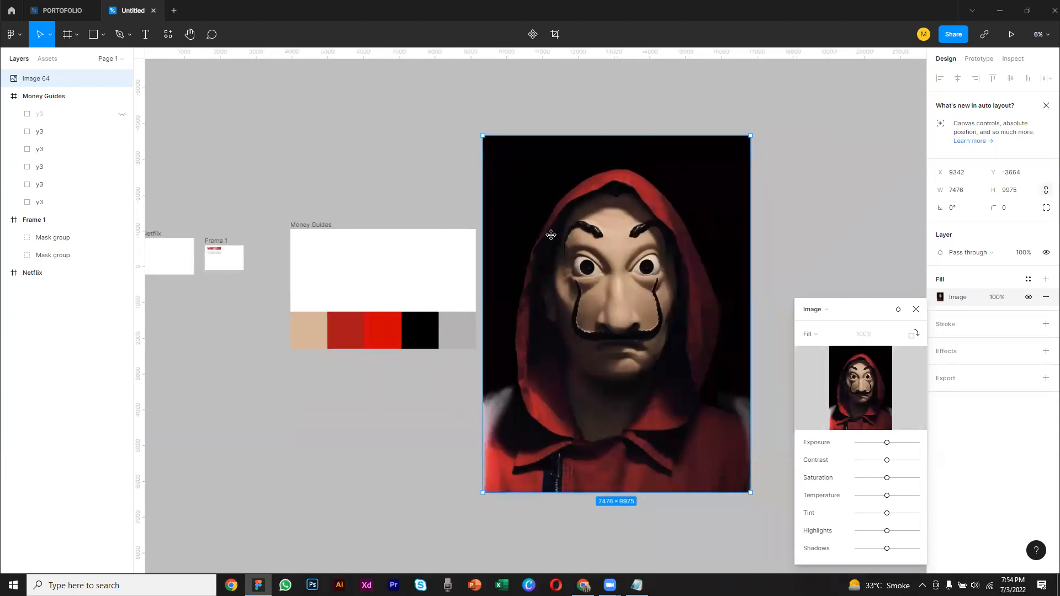
pyautogui.moveTo(549, 234); pyautogui.dragTo(576, 209)
pyautogui.click(916, 309)
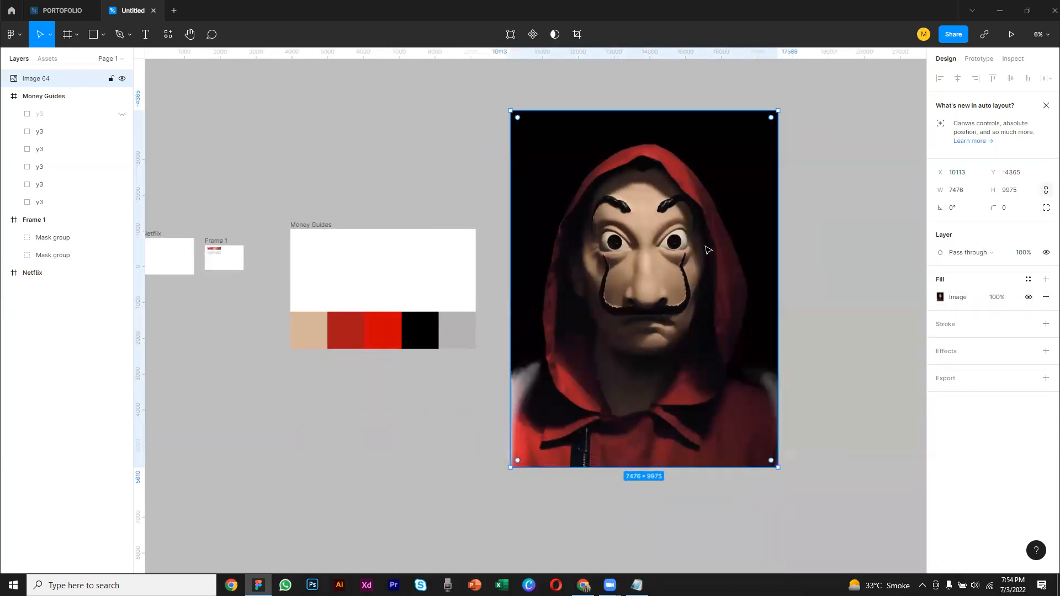
pyautogui.click(822, 308)
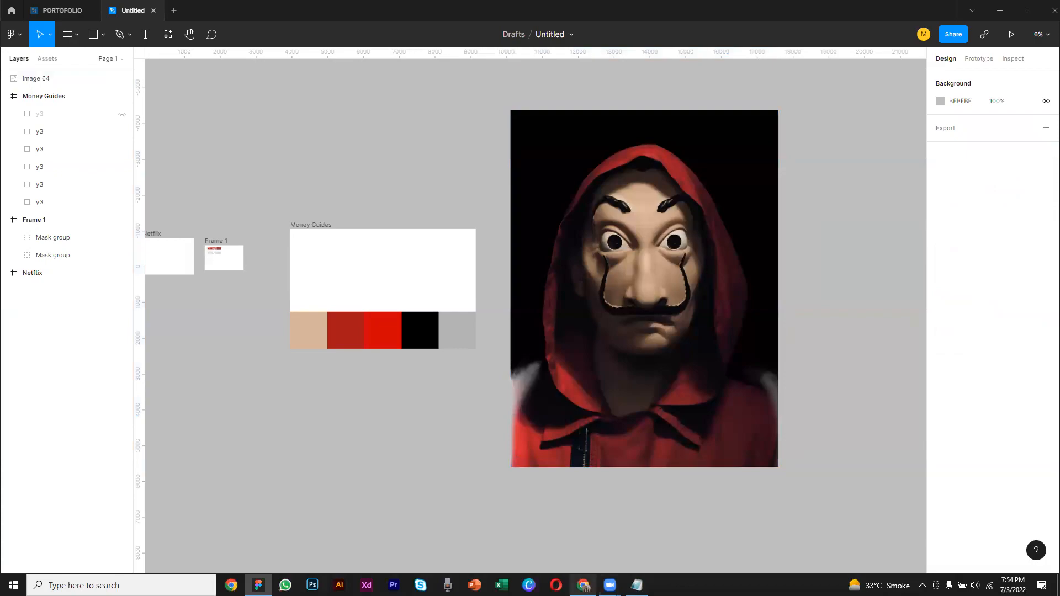
# Switch to the browser and copy the SK GAMING ZONE picture from the money heist logo image results
pyautogui.click(583, 585)
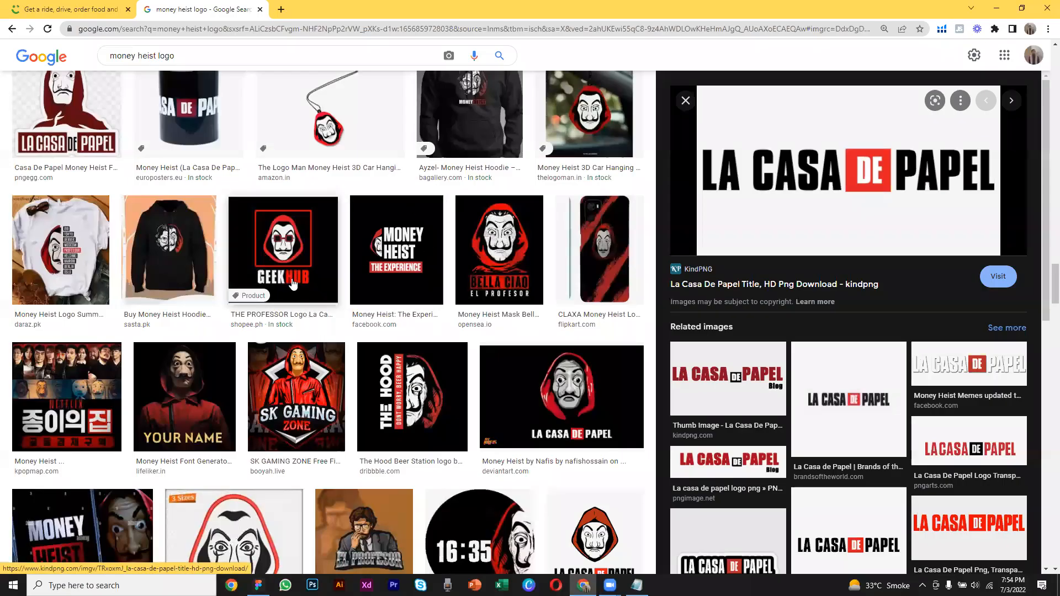
pyautogui.click(298, 252)
pyautogui.click(298, 252)
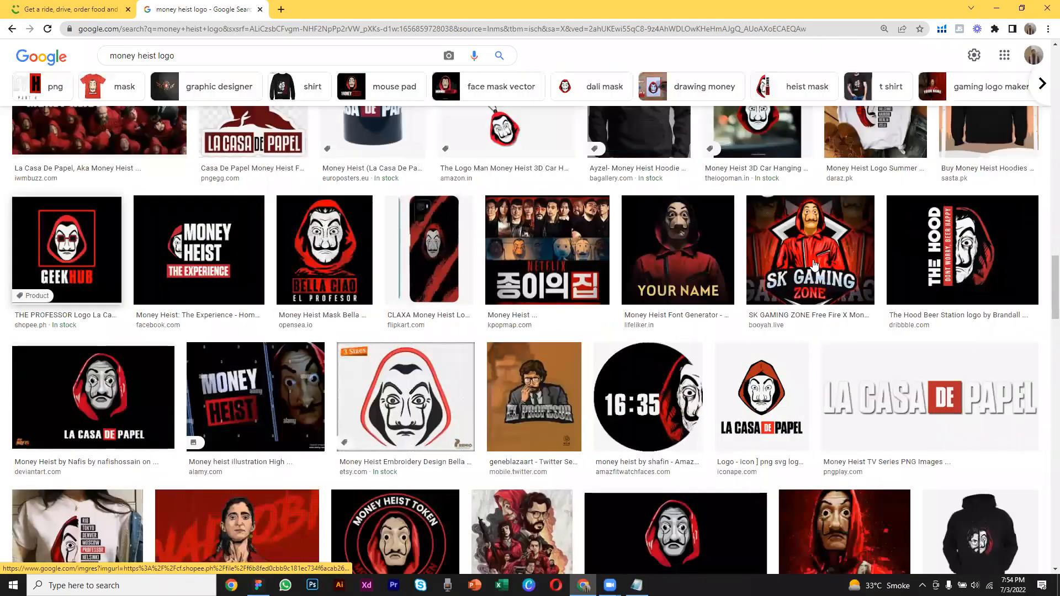
pyautogui.click(837, 197)
pyautogui.rightClick(837, 197)
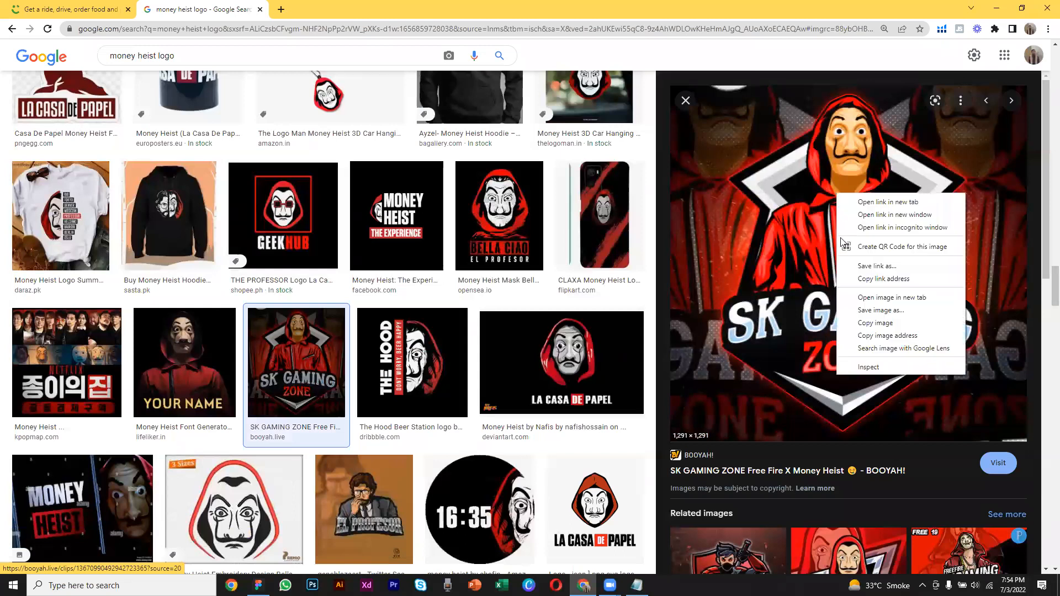
pyautogui.click(859, 315)
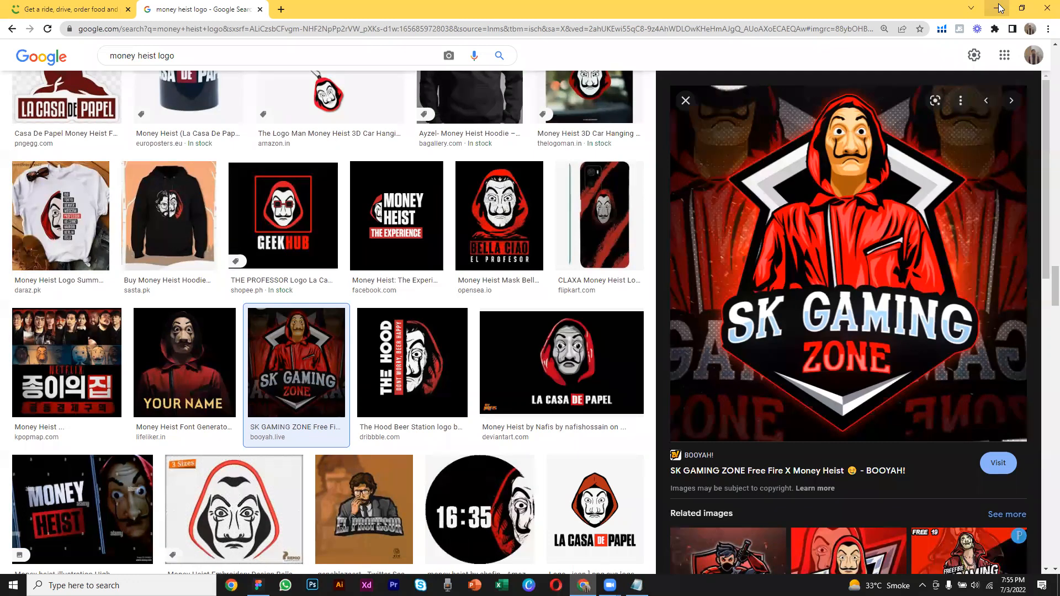
# Return to Figma, paste the copied SK GAMING ZONE picture below the Money Guides frame, and delete it
pyautogui.hotkey('alt', 'Tab')
pyautogui.rightClick(320, 410)
pyautogui.click(360, 421)
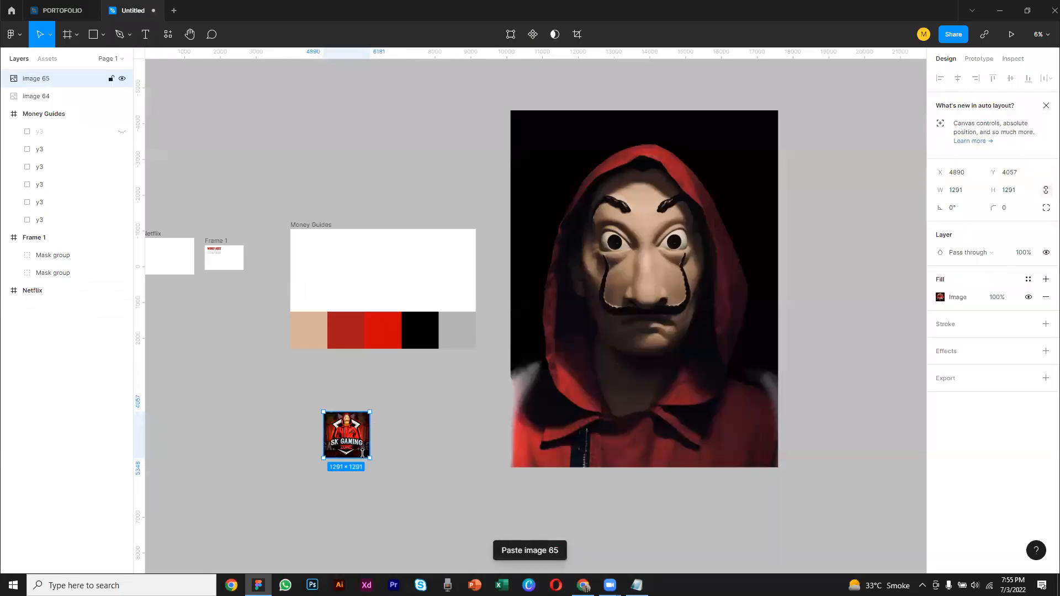
pyautogui.moveTo(368, 459); pyautogui.dragTo(418, 552)
pyautogui.press('Delete')
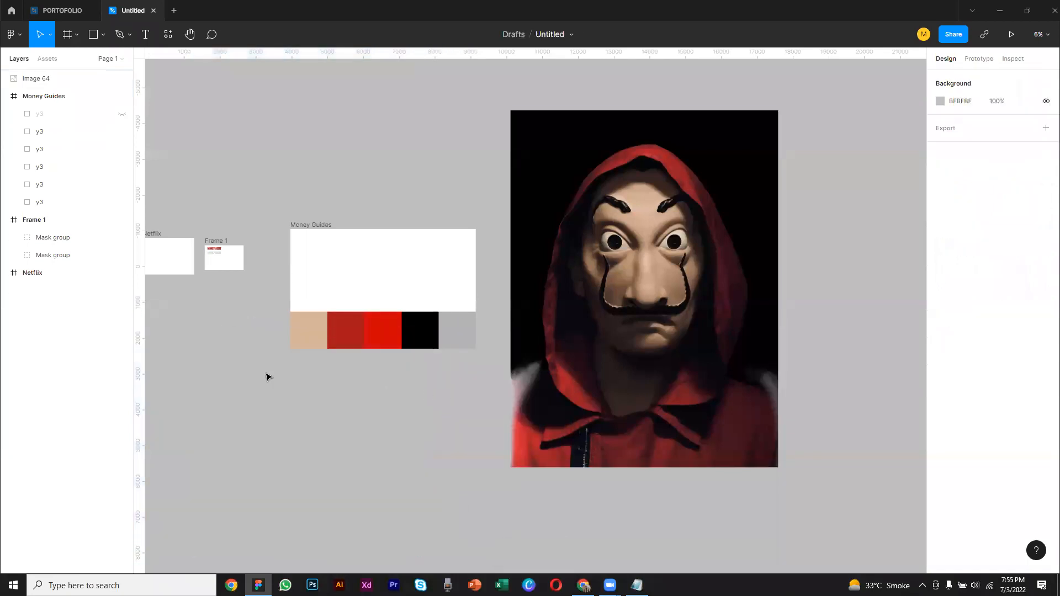
# Move the mask image to the left of the Netflix frame and scale it down to about 1114 × 1487
pyautogui.hscroll(-5, 607, 353)
pyautogui.moveTo(909, 333); pyautogui.dragTo(189, 307)
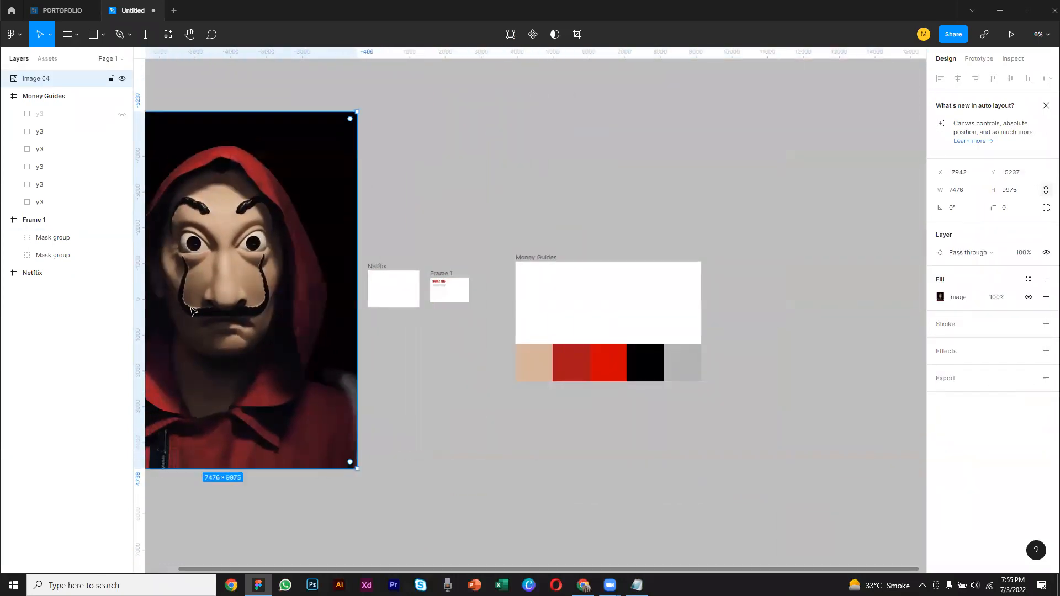
pyautogui.moveTo(354, 473); pyautogui.dragTo(243, 317)
pyautogui.moveTo(554, 255); pyautogui.dragTo(754, 232)
pyautogui.click(390, 279)
pyautogui.moveTo(381, 270); pyautogui.dragTo(273, 158)
pyautogui.moveTo(279, 303); pyautogui.dragTo(528, 424)
# Place the mask image inside Frame 1 at X 0, Y -281, covering the frame
pyautogui.scroll(4, 448, 314)
pyautogui.scroll(3, 558, 407)
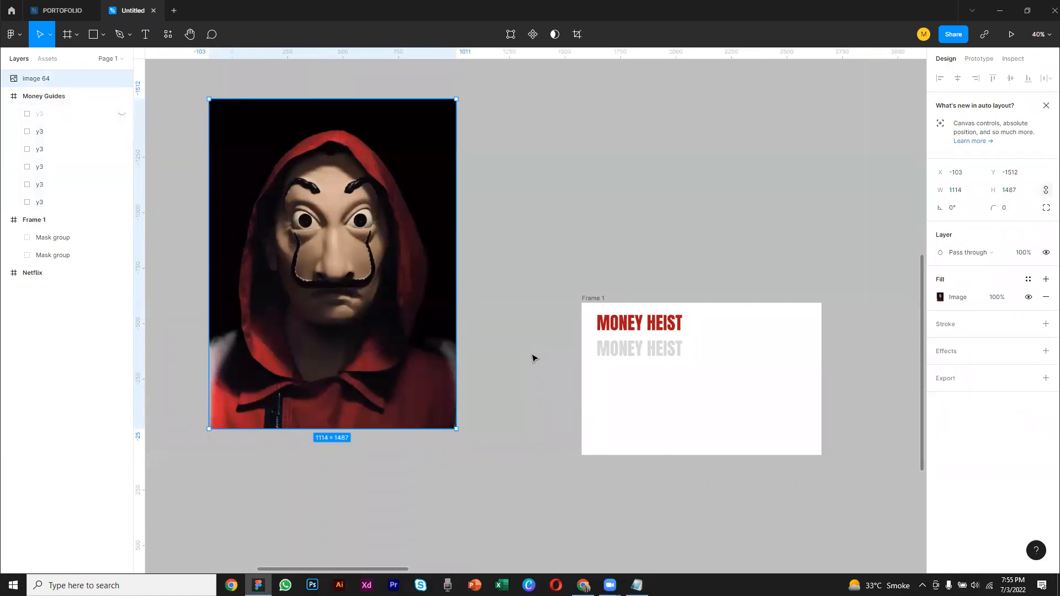
pyautogui.scroll(1, 479, 320)
pyautogui.scroll(-1, 479, 320)
pyautogui.scroll(1, 479, 320)
pyautogui.scroll(-1, 481, 321)
pyautogui.moveTo(503, 301); pyautogui.dragTo(458, 308)
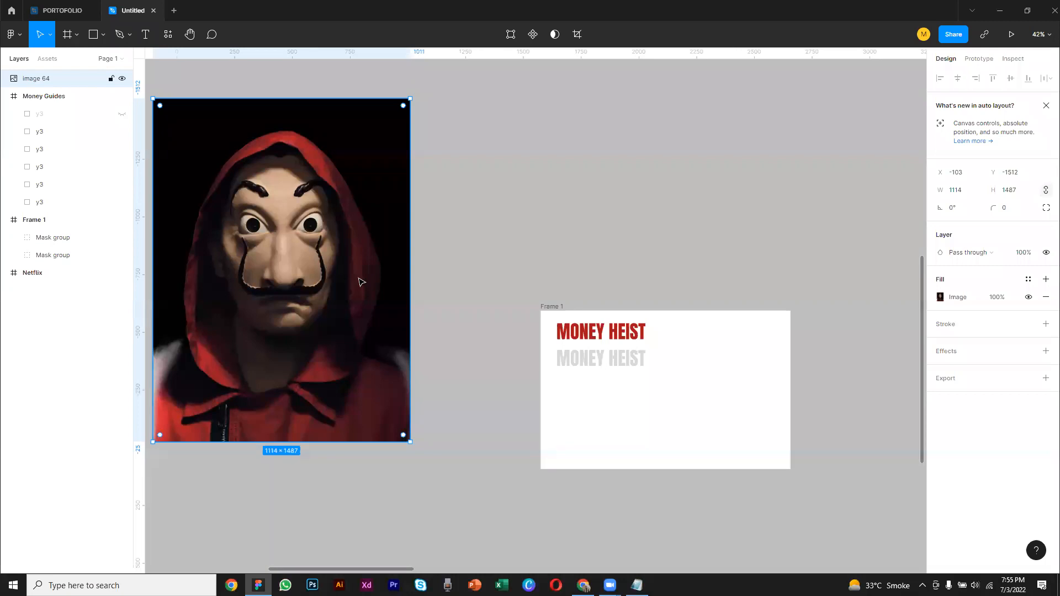
pyautogui.moveTo(358, 282); pyautogui.dragTo(713, 422)
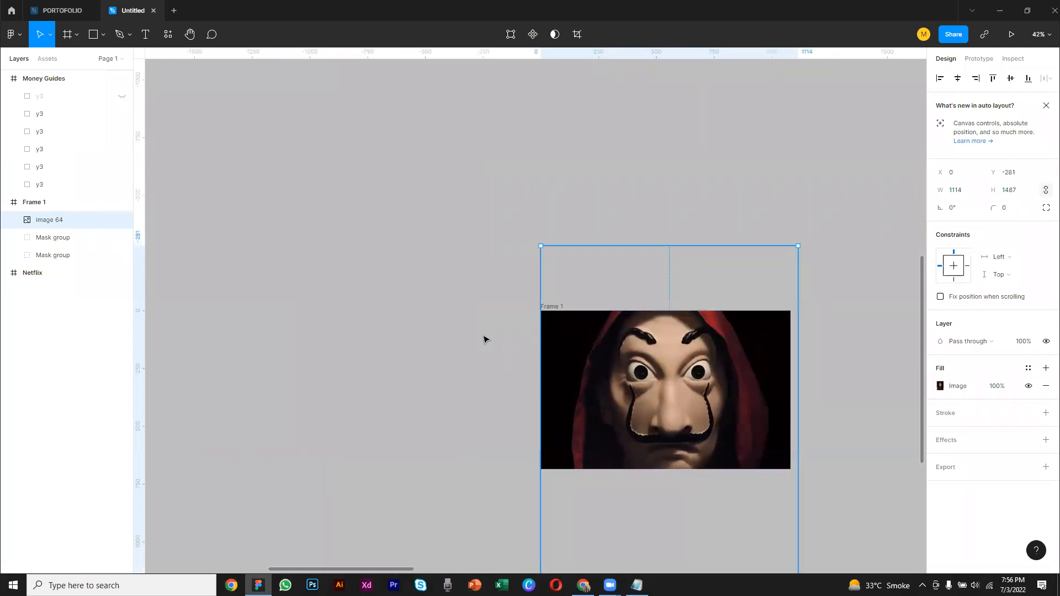
pyautogui.press('Escape')
# Move Frame 1 to X 1167, Y -870 and shift the mask image inside it to X -16, Y -322
pyautogui.rightClick(573, 352)
pyautogui.click(554, 351)
pyautogui.moveTo(553, 350); pyautogui.dragTo(389, 263)
pyautogui.doubleClick(462, 283)
pyautogui.press('Escape')
pyautogui.scroll(3, 462, 288)
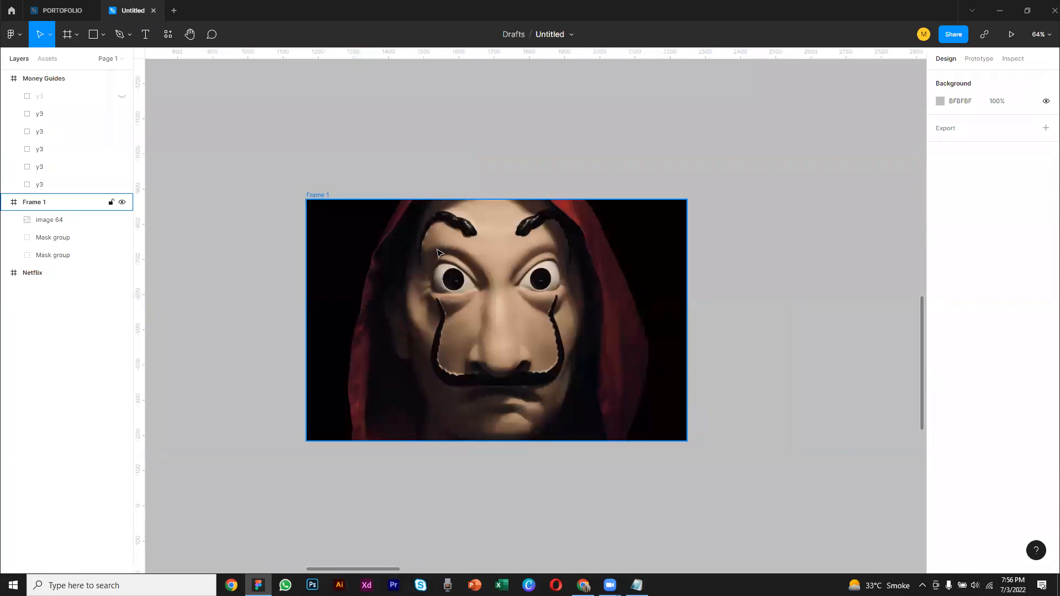
# Send Frame 1 to the back of the layer order and move it slightly to the right on the canvas
pyautogui.click(567, 322)
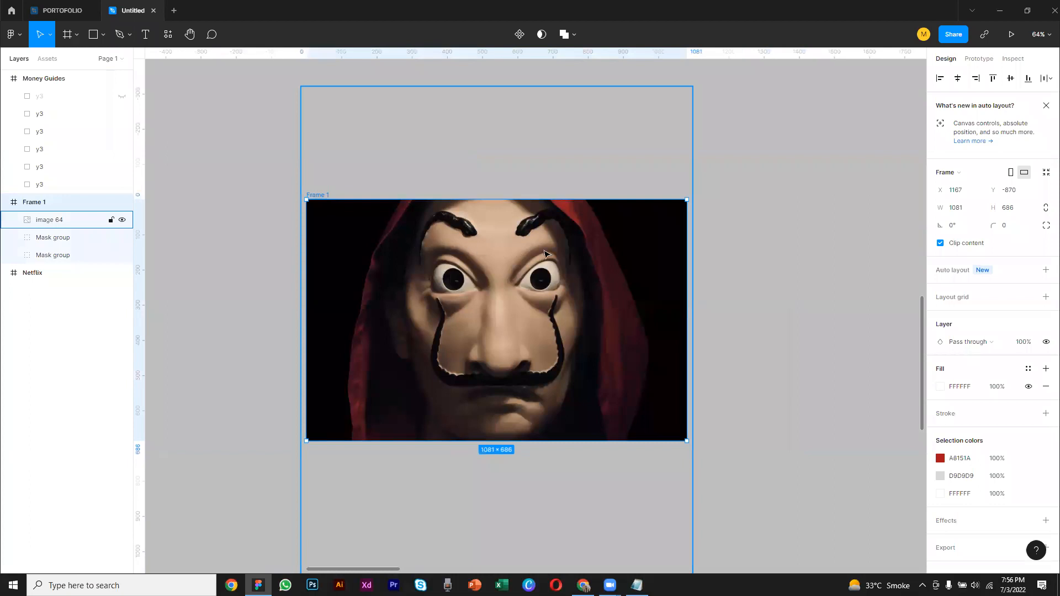
pyautogui.rightClick(541, 224)
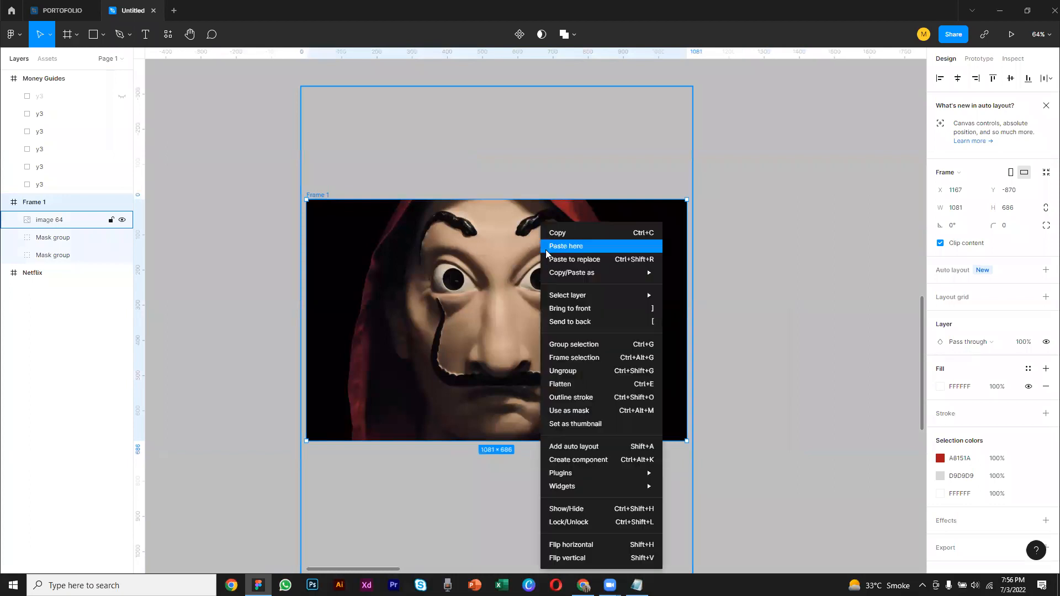
pyautogui.moveTo(603, 300)
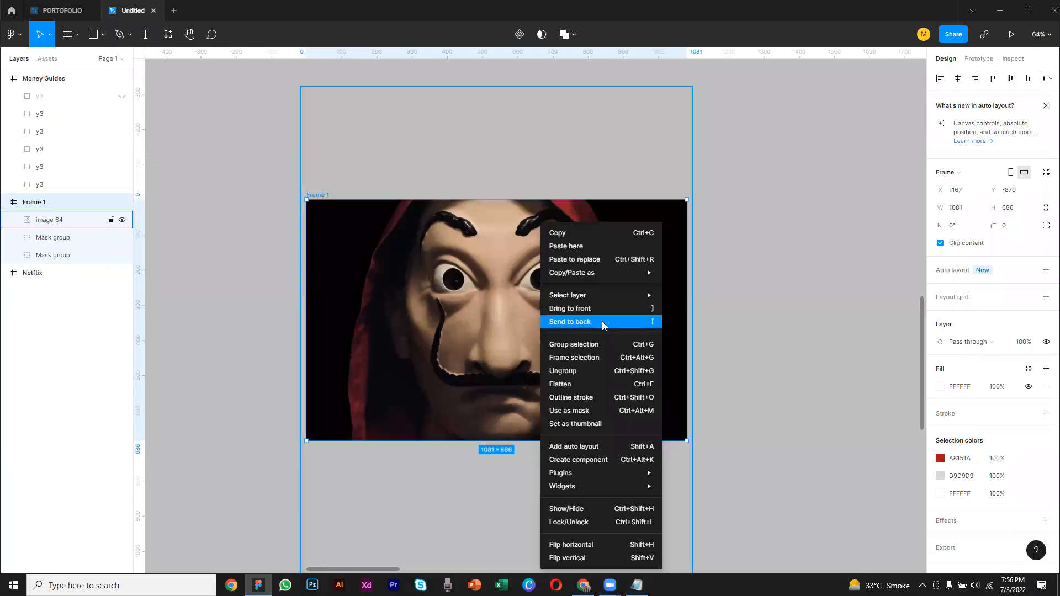
pyautogui.click(601, 322)
pyautogui.moveTo(397, 314); pyautogui.dragTo(497, 323)
# Scale the mask image in Frame 1 down to about 631.54 × 843 so it uncovers part of the titles
pyautogui.doubleClick(438, 313)
pyautogui.click(514, 317)
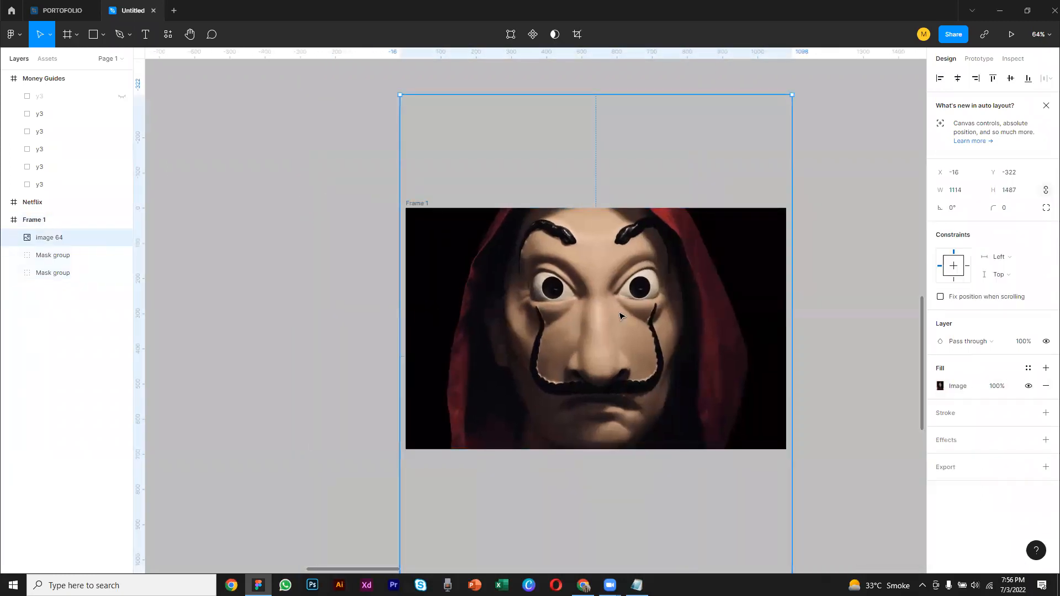
pyautogui.doubleClick(605, 326)
pyautogui.moveTo(400, 94); pyautogui.dragTo(516, 205)
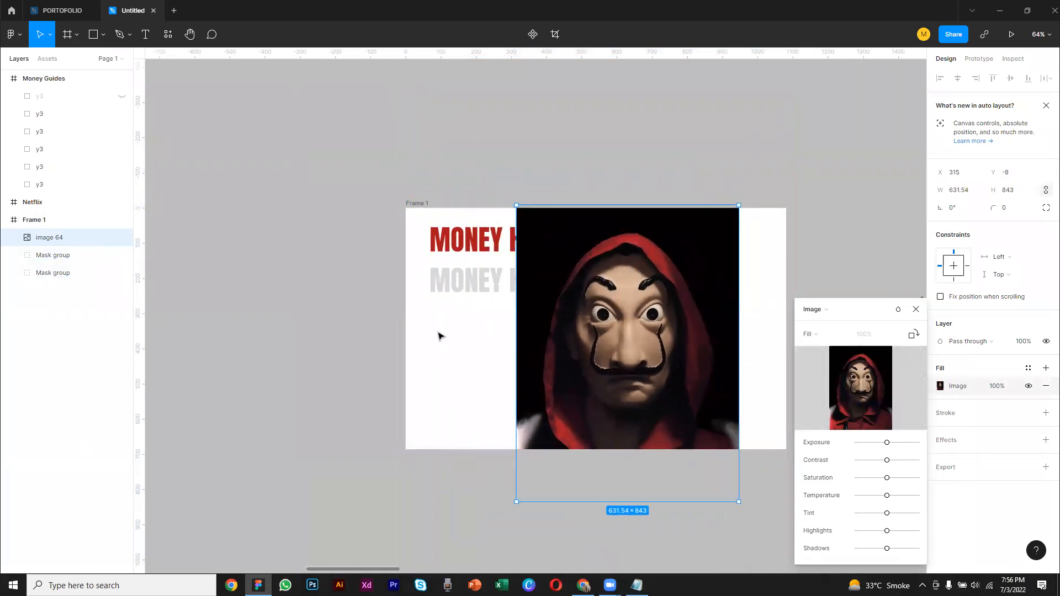
pyautogui.click(915, 309)
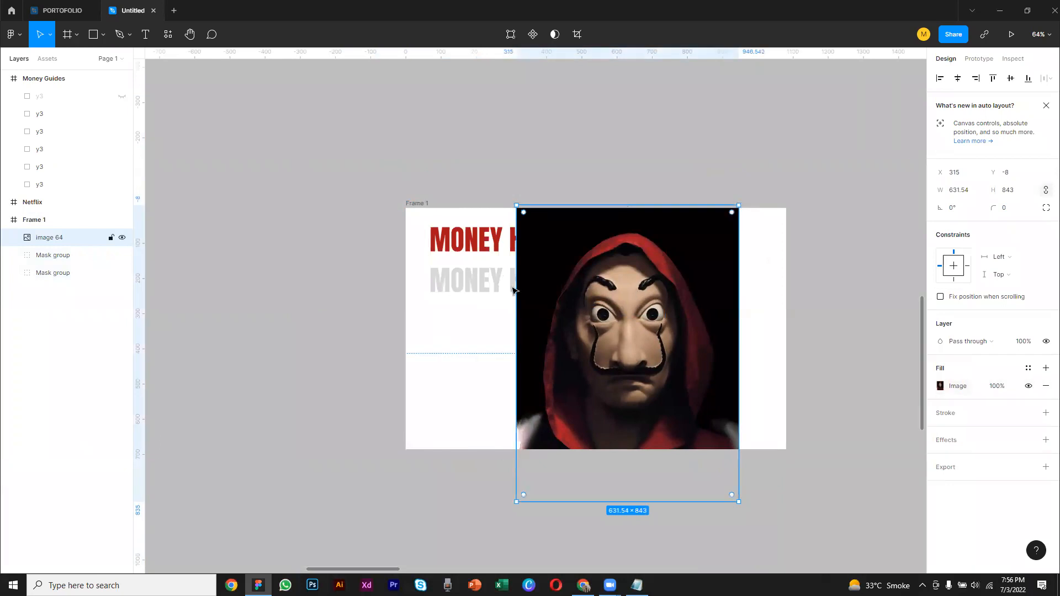
# Bring both MONEY HEIST titles to the front, above the mask image in Frame 1
pyautogui.click(390, 296)
pyautogui.click(440, 249)
pyautogui.keyDown('shift'); pyautogui.click(453, 282); pyautogui.keyUp('shift')
pyautogui.rightClick(454, 285)
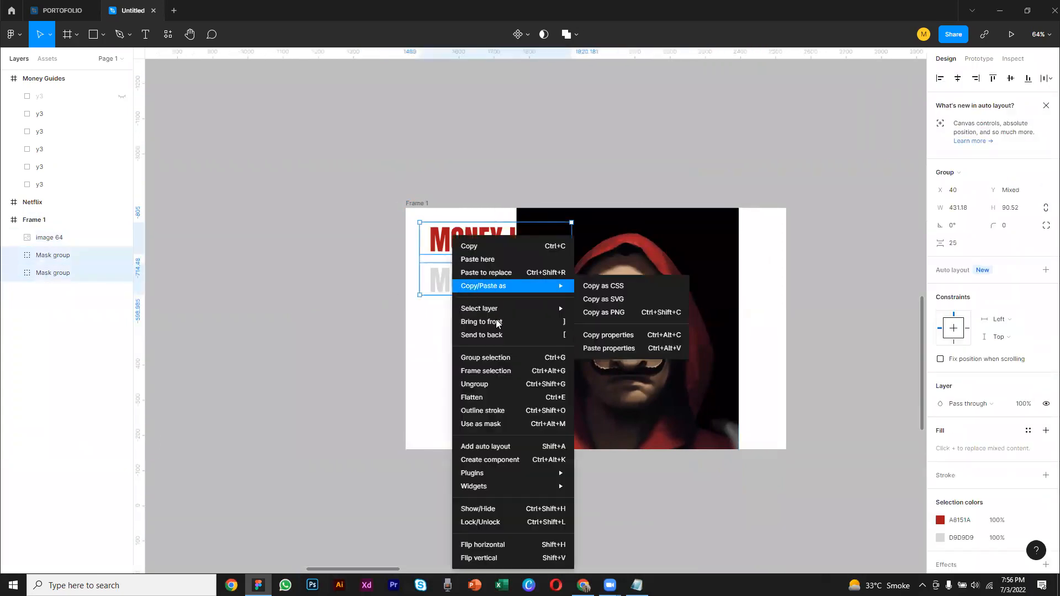
pyautogui.click(497, 323)
pyautogui.click(352, 335)
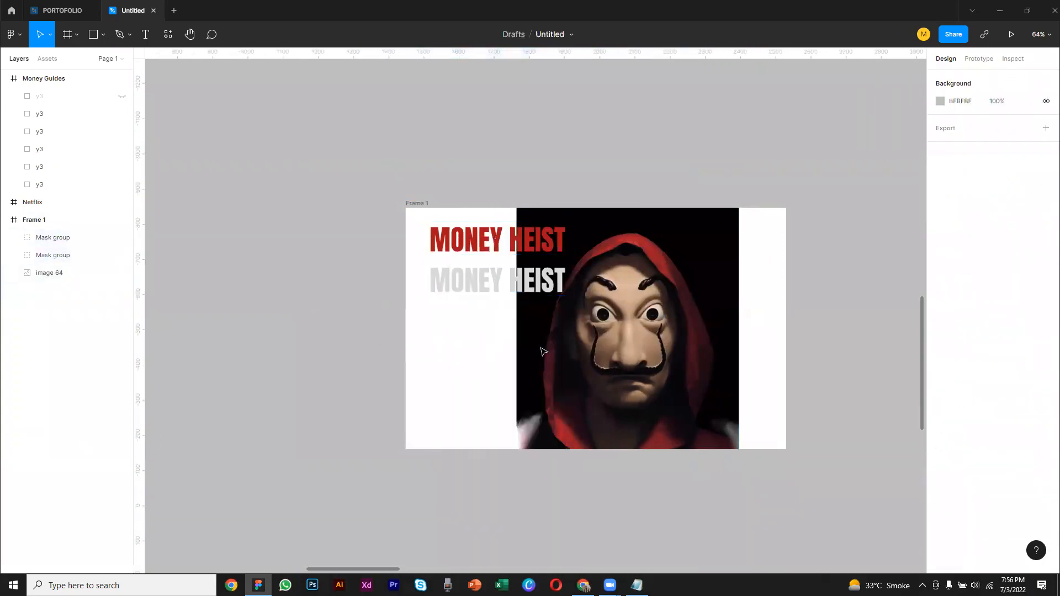
# Enlarge the mask image to about 1246 × 1663 and position it at X -30, Y -321 to fill Frame 1 behind the titles
pyautogui.click(544, 352)
pyautogui.moveTo(516, 206); pyautogui.dragTo(408, 160)
pyautogui.moveTo(546, 359); pyautogui.dragTo(568, 381)
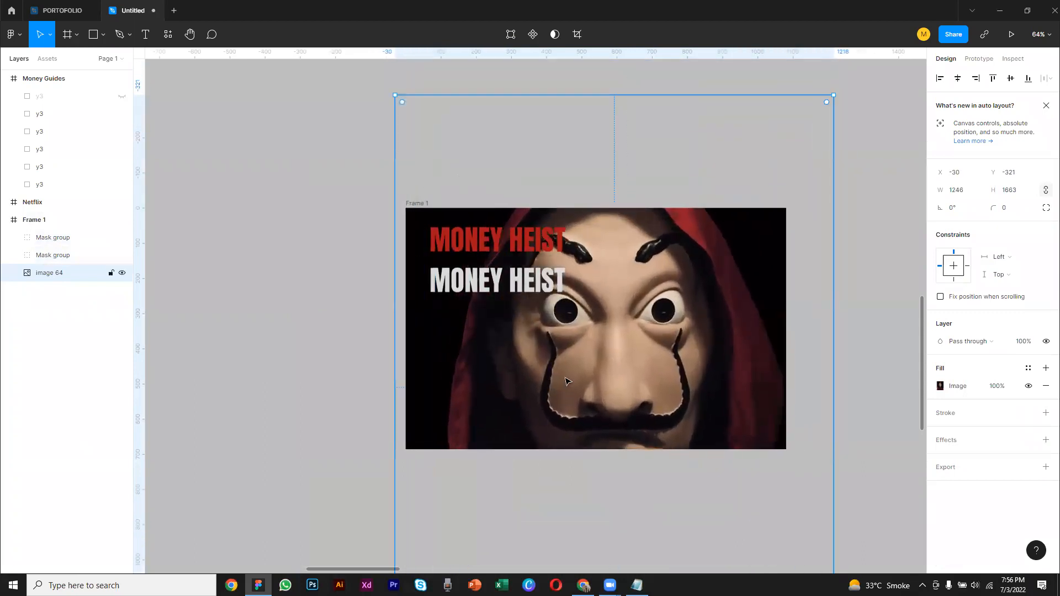
pyautogui.click(894, 320)
pyautogui.moveTo(825, 365); pyautogui.dragTo(743, 343)
pyautogui.click(455, 220)
pyautogui.click(525, 153)
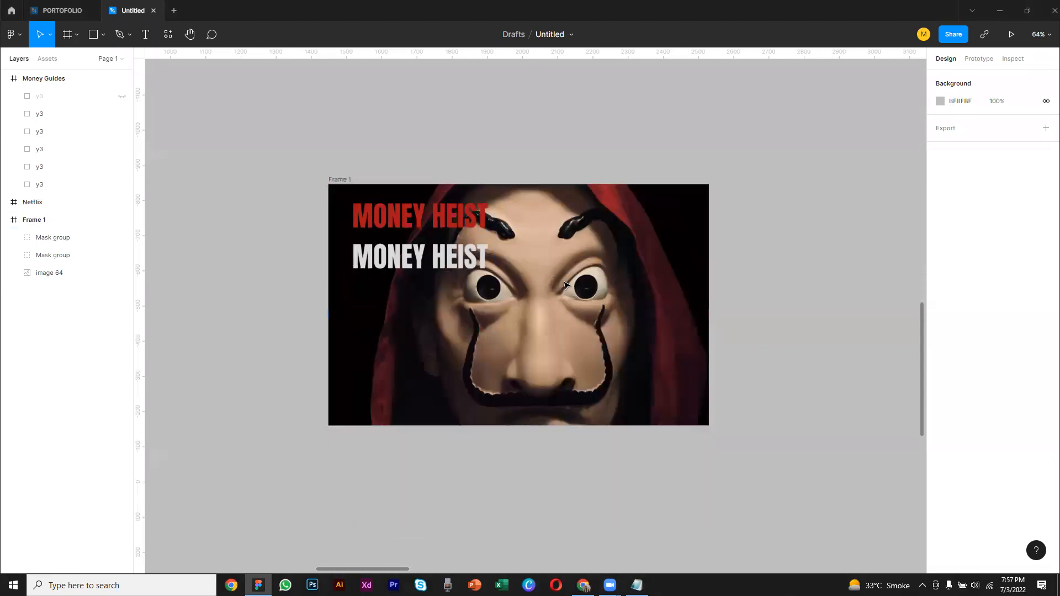
pyautogui.scroll(-3, 564, 284)
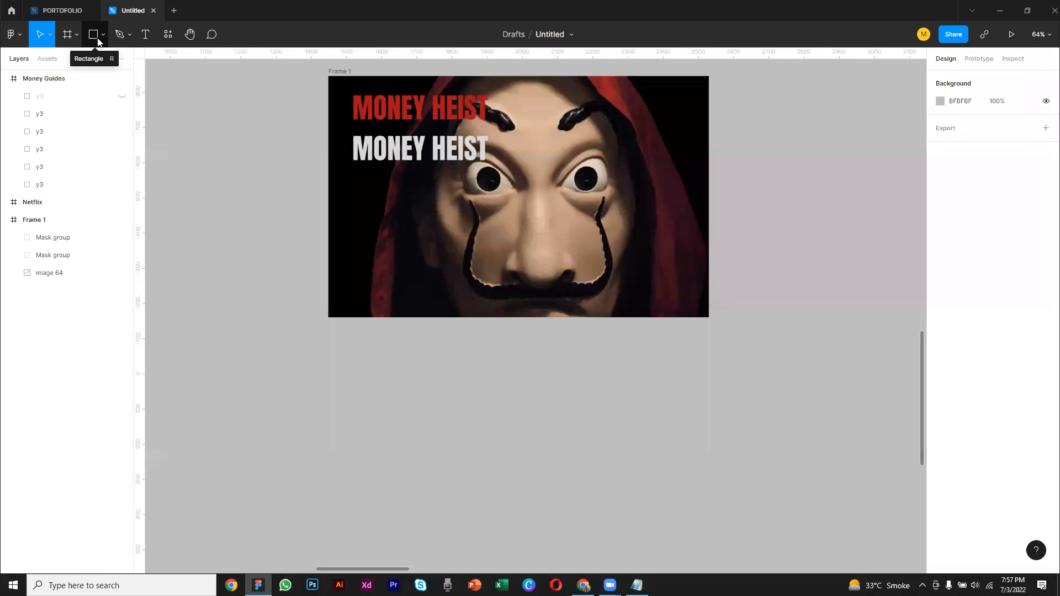
pyautogui.scroll(1, 224, 114)
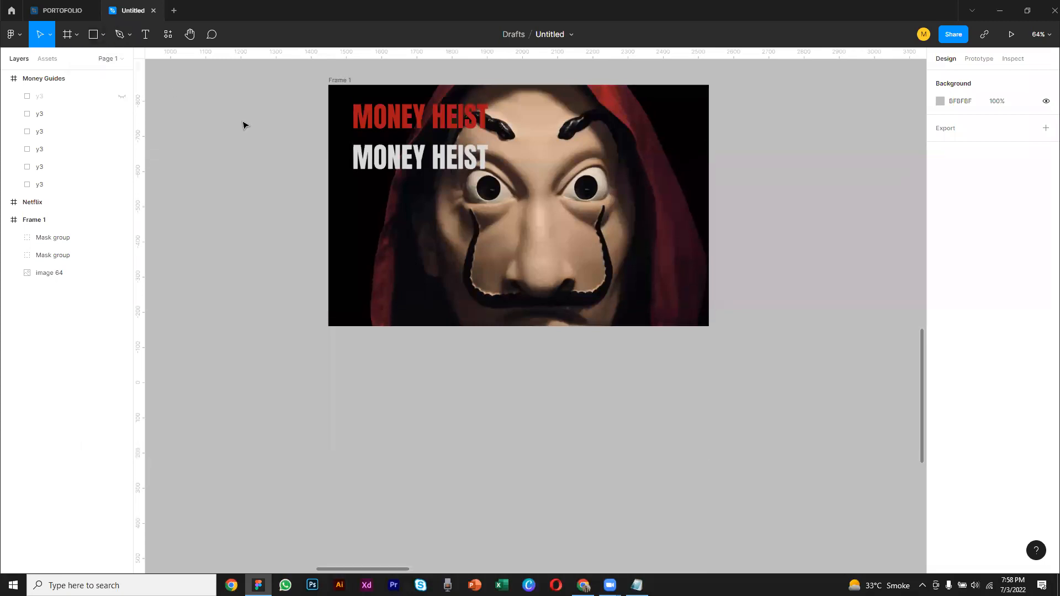
pyautogui.scroll(2, 234, 135)
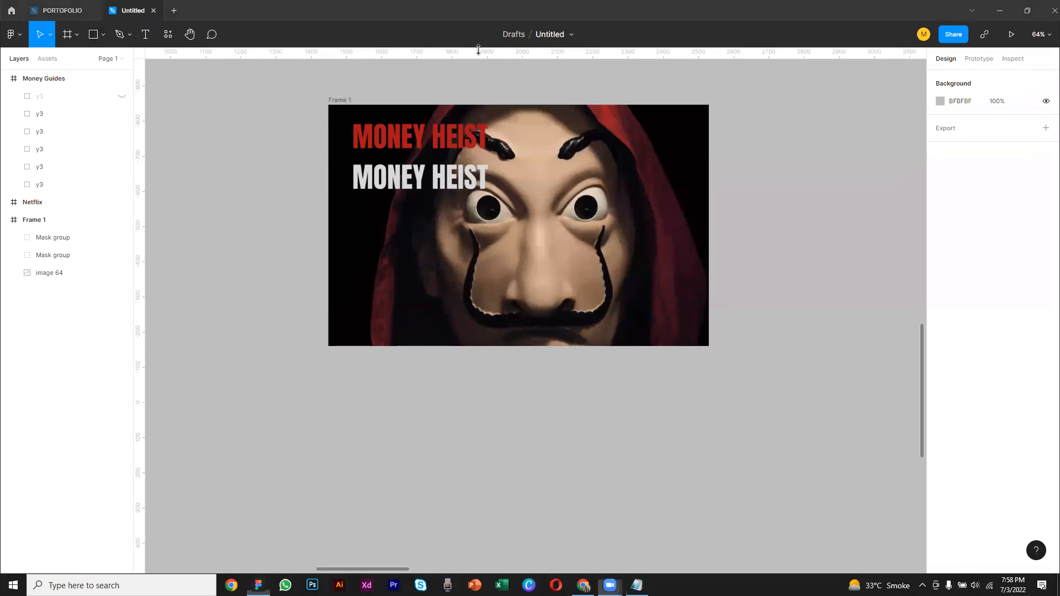